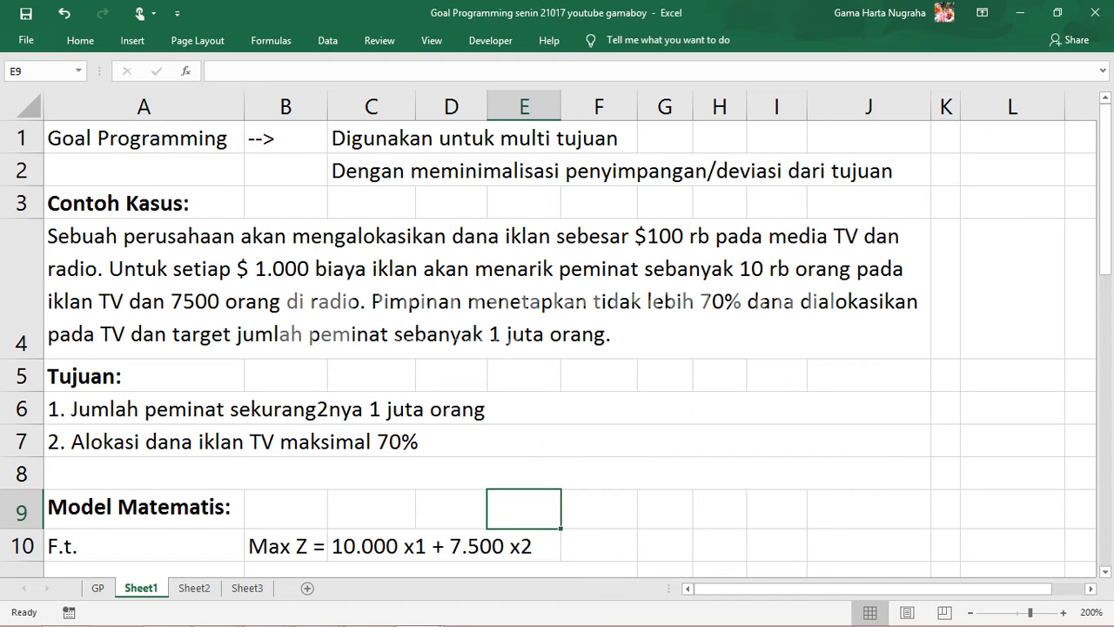
Read the two goals in rows 6 and 7 and find the objective function of the mathematical model in row 10
click(470, 409)
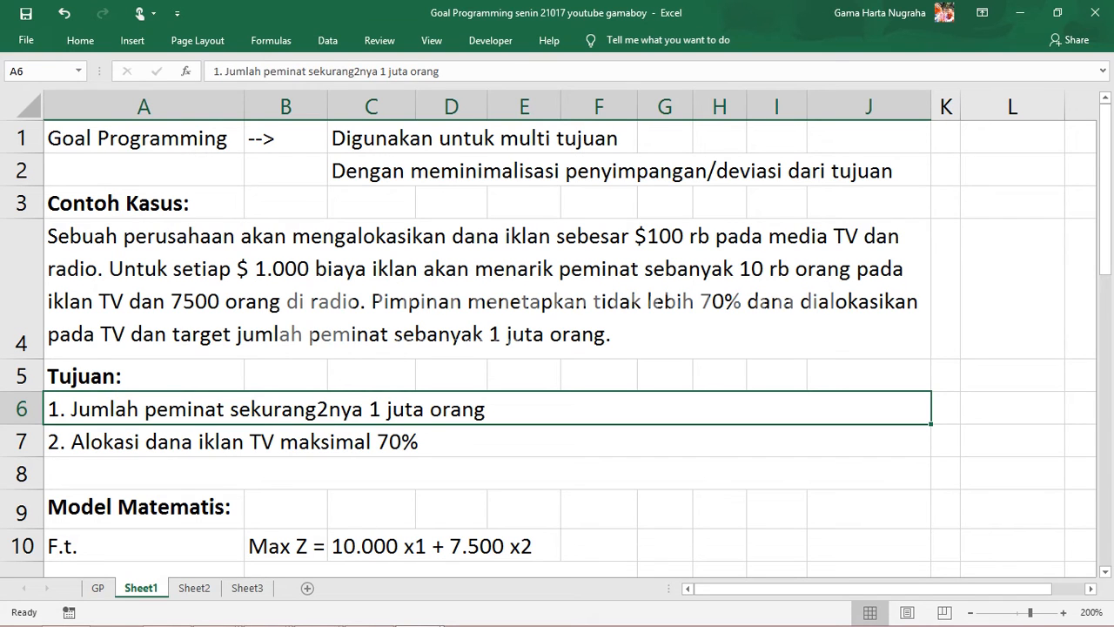
click(470, 441)
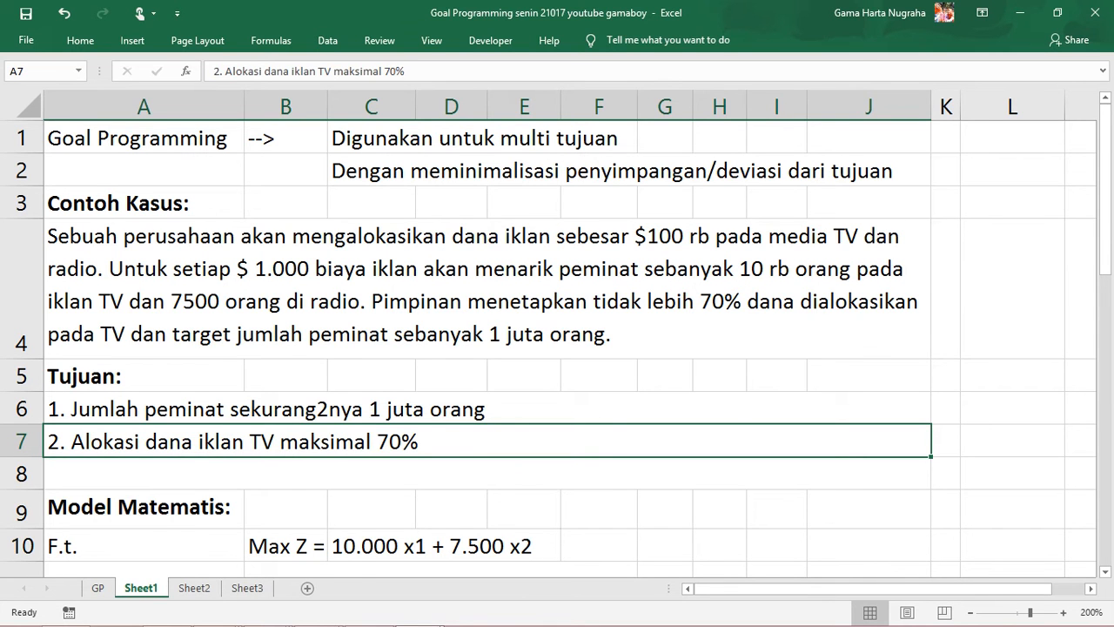
scroll(557, 348, down, 1)
scroll(557, 348, up, 1)
scroll(557, 349, down, 1)
click(144, 449)
scroll(144, 448, down, 1)
scroll(144, 448, up, 1)
click(286, 448)
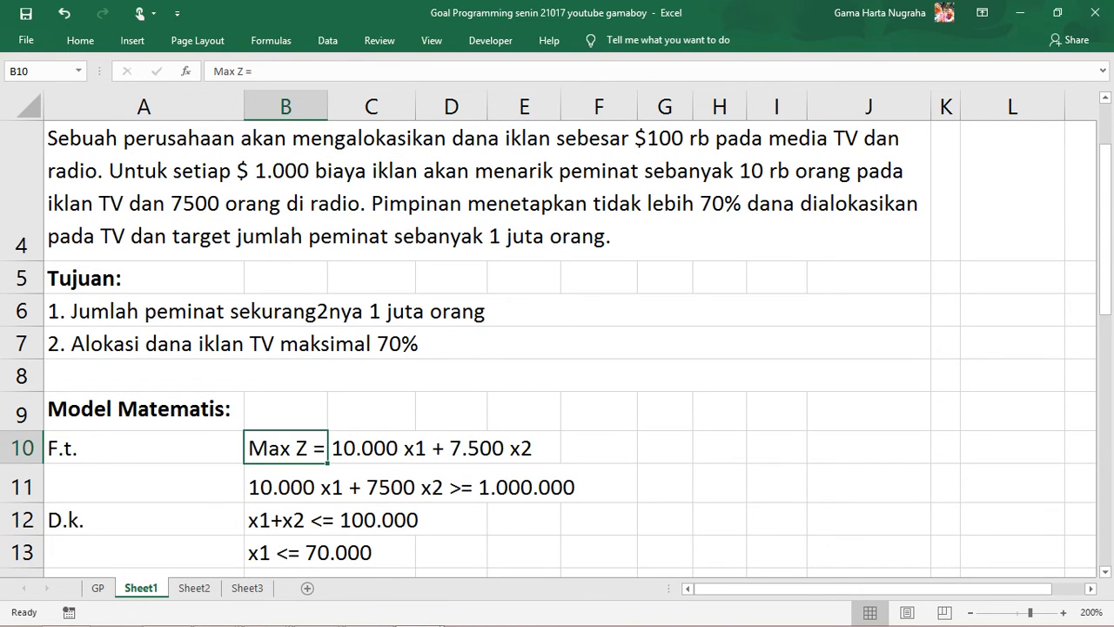
Compare the x1 and x2 coefficients of the objective function in row 10 with the TV and radio figures in the case text
scroll(557, 349, up, 1)
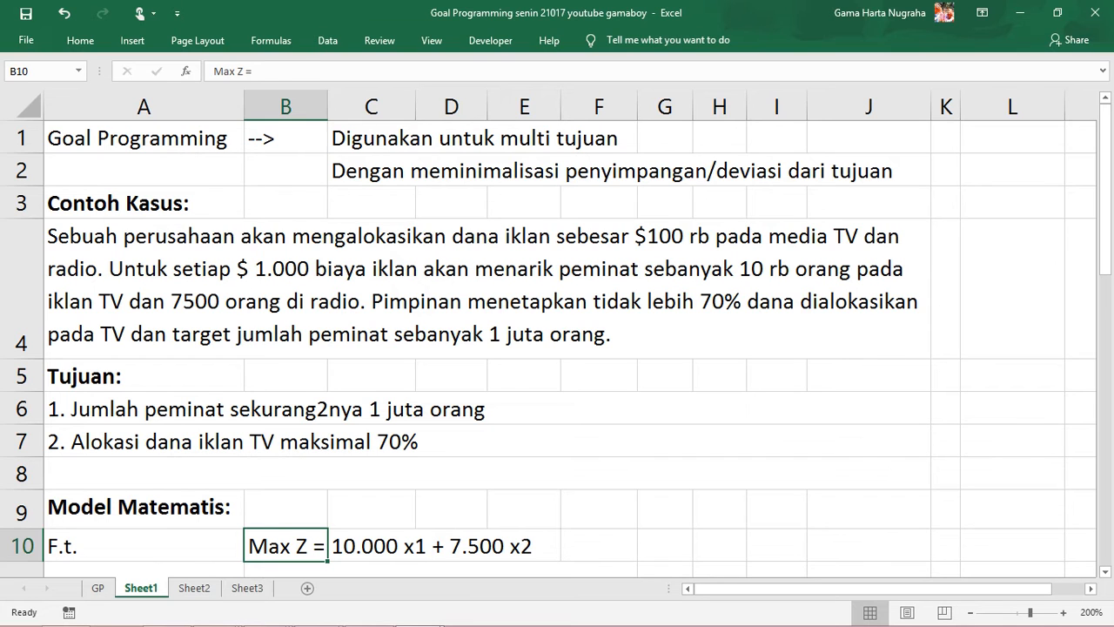
click(372, 546)
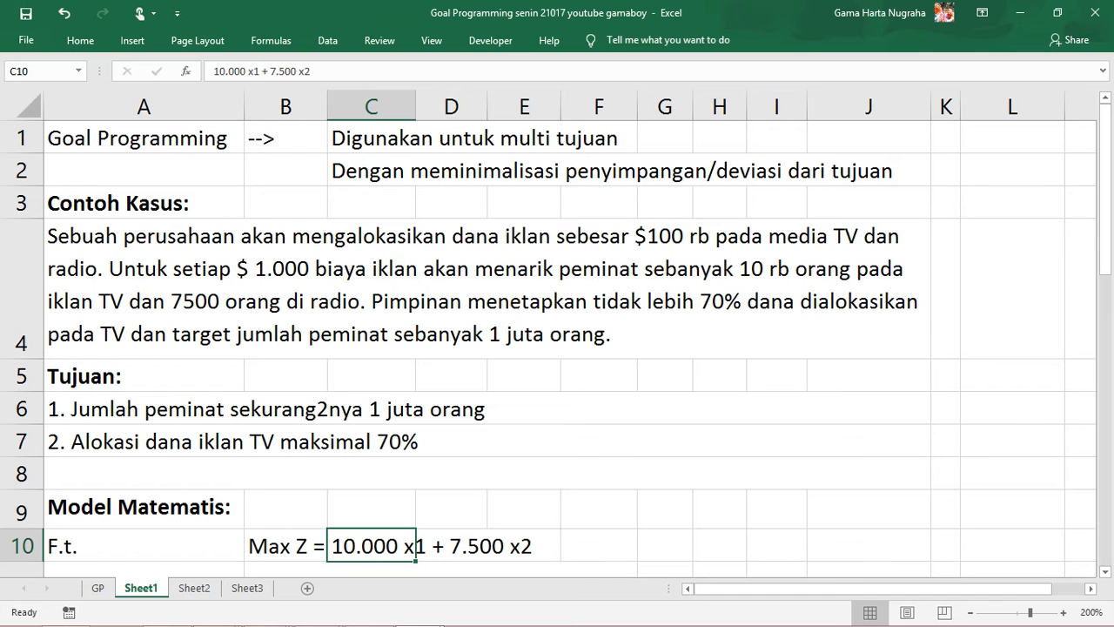
scroll(557, 349, down, 1)
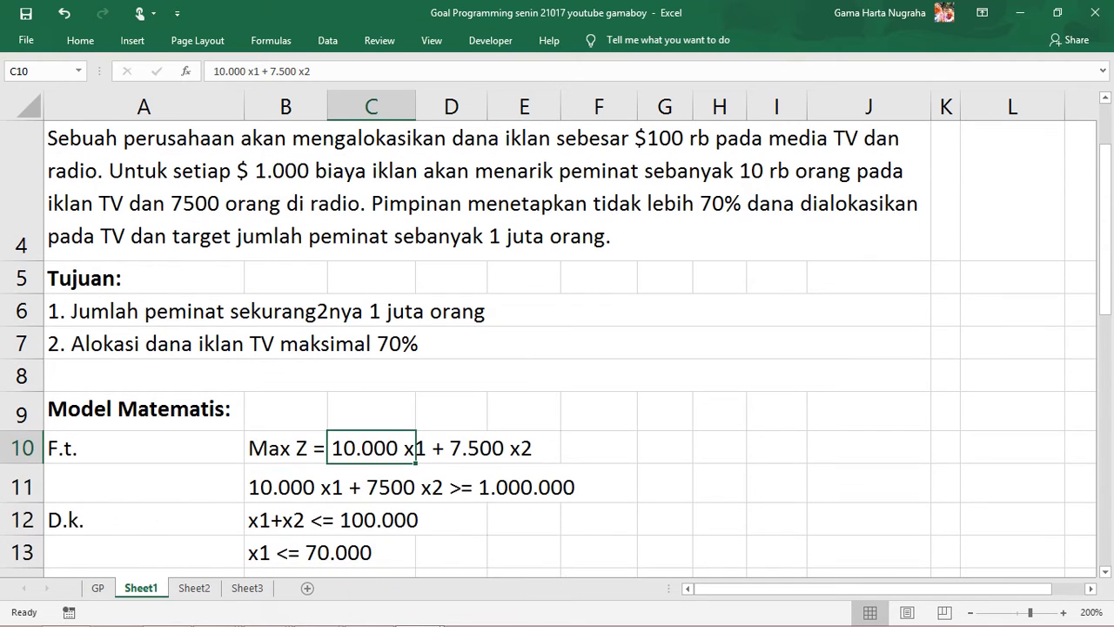
scroll(557, 349, up, 1)
scroll(557, 349, down, 1)
click(524, 447)
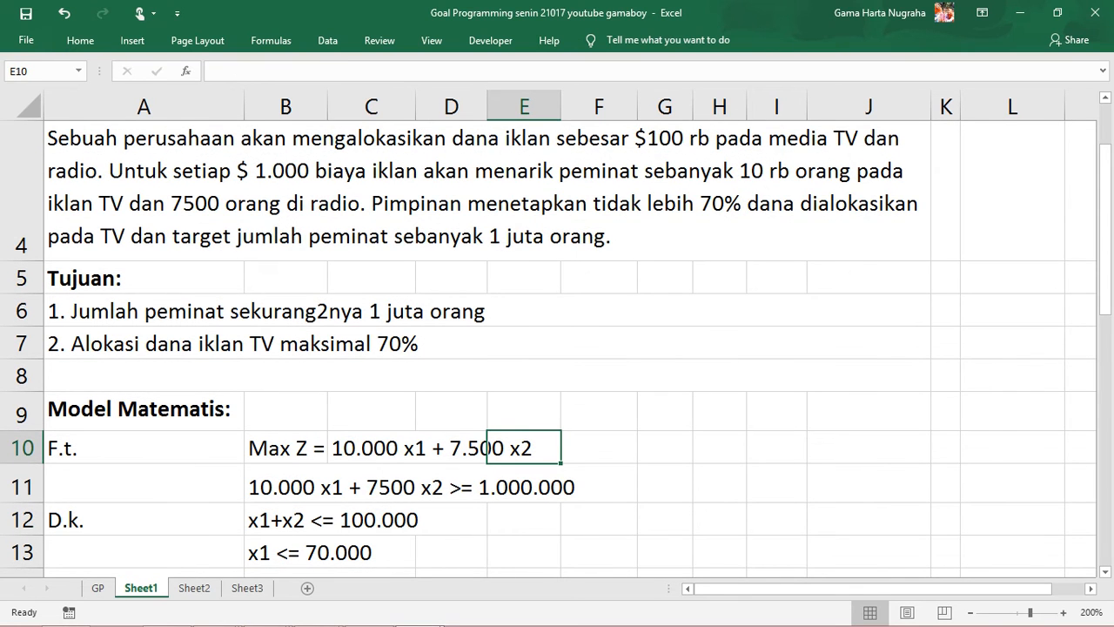
scroll(557, 348, up, 1)
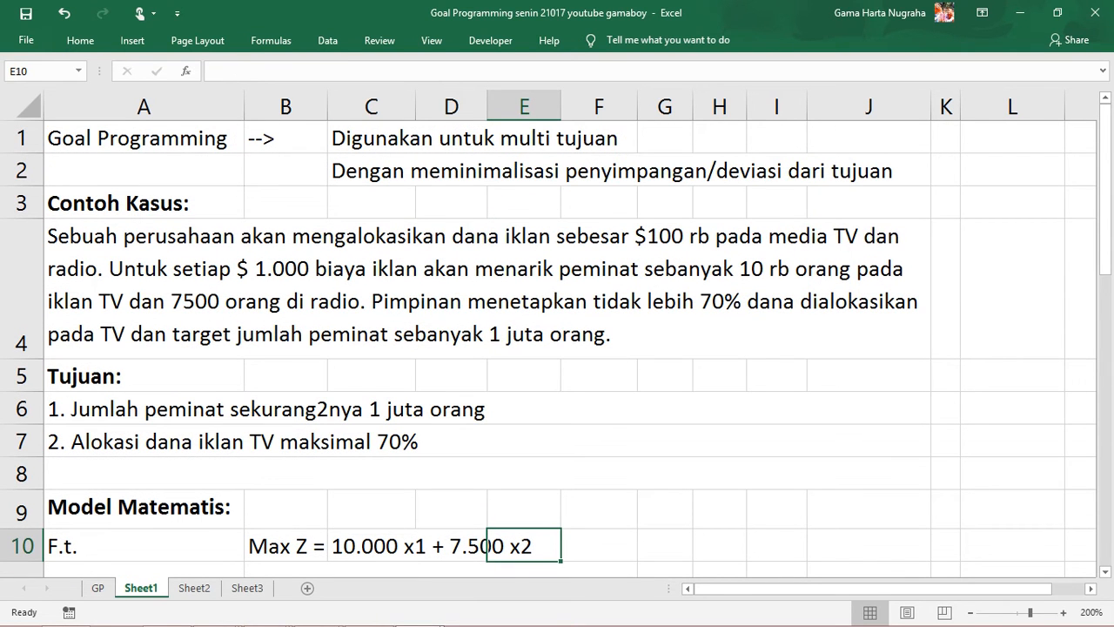
click(371, 545)
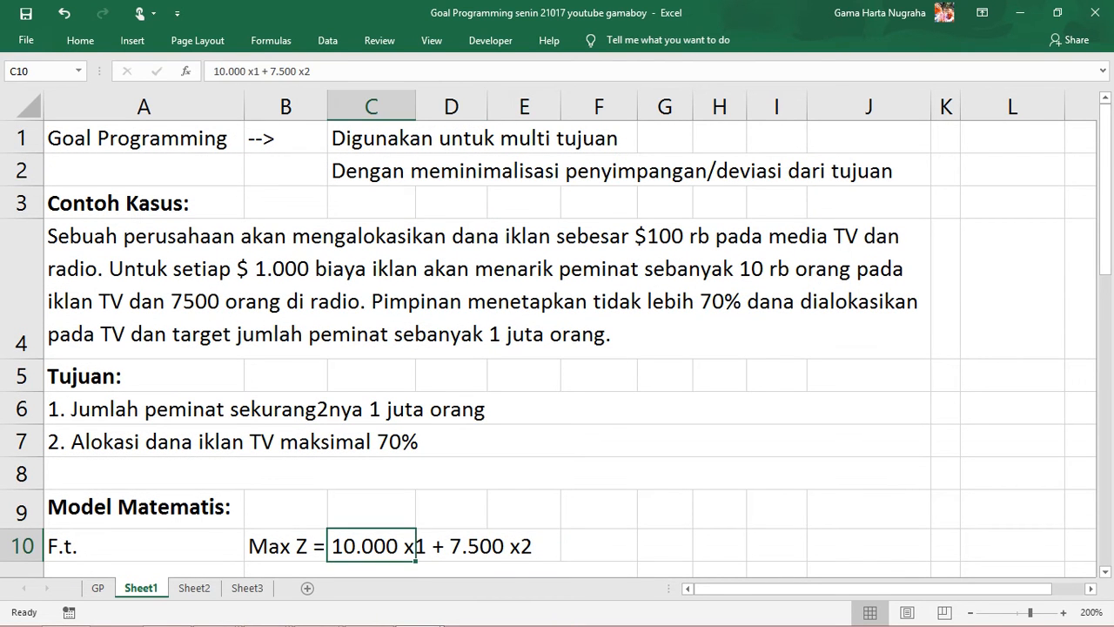
click(524, 545)
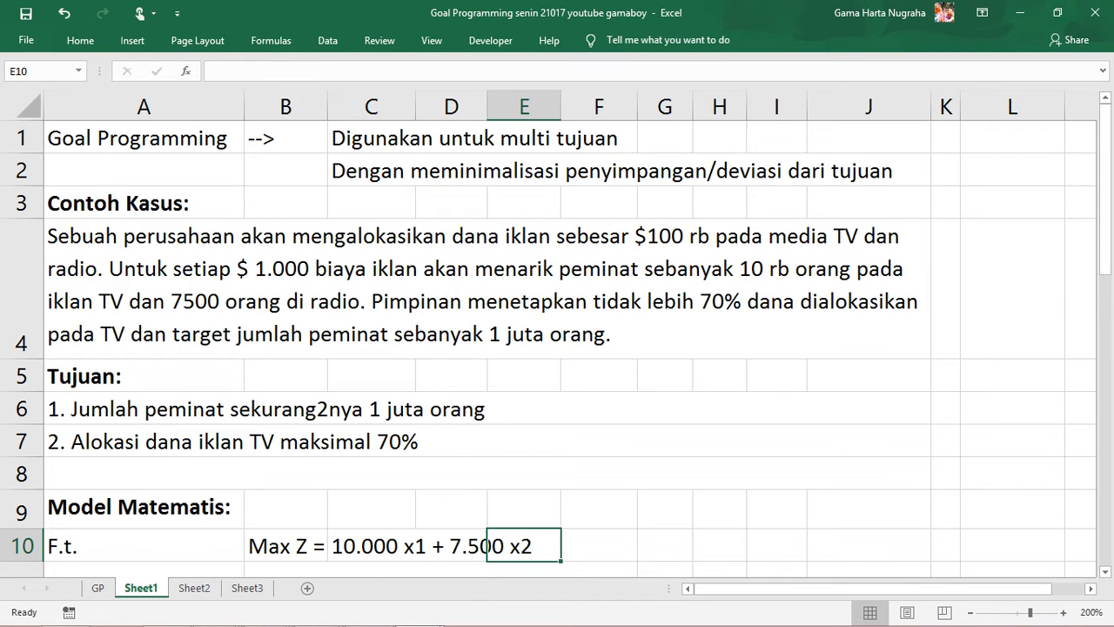
scroll(557, 348, down, 1)
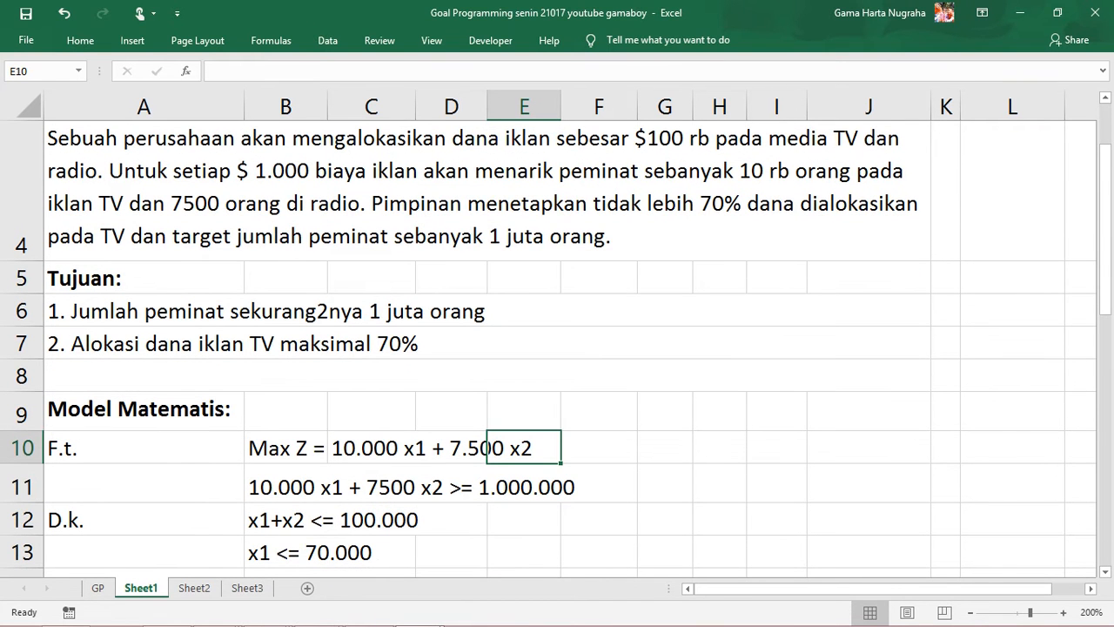
scroll(557, 348, up, 1)
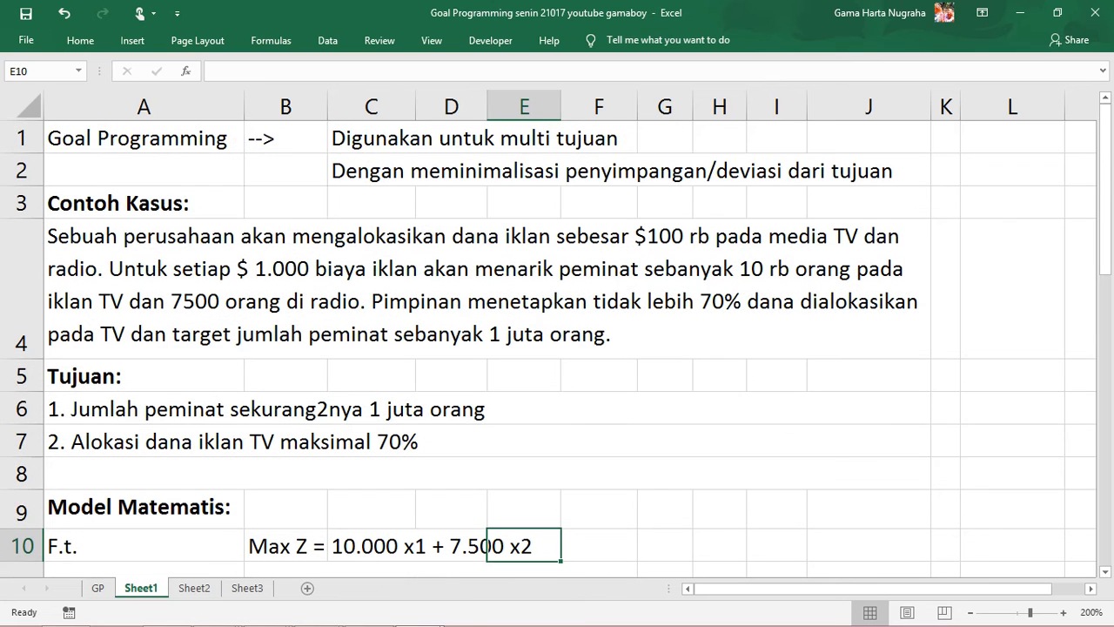
scroll(557, 348, down, 1)
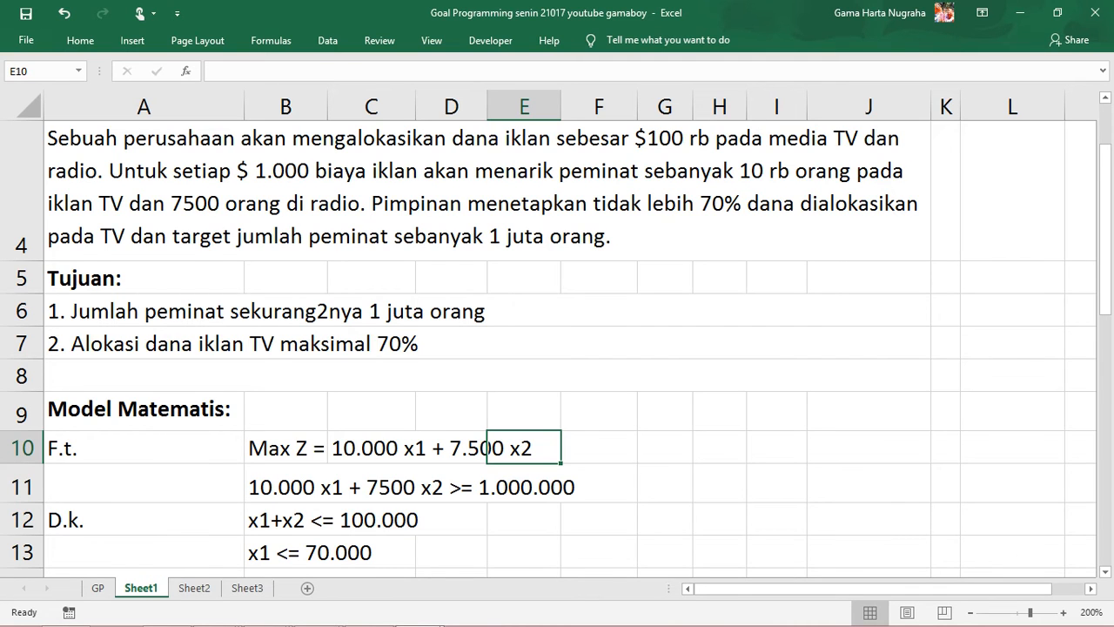
scroll(557, 348, down, 1)
scroll(557, 348, up, 2)
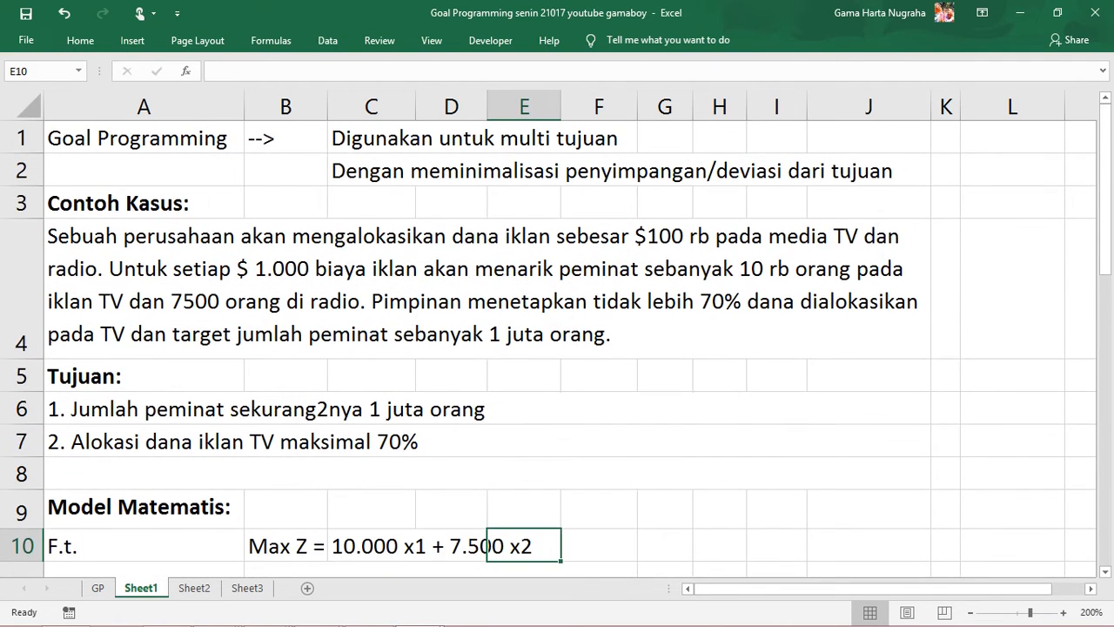
scroll(557, 348, down, 1)
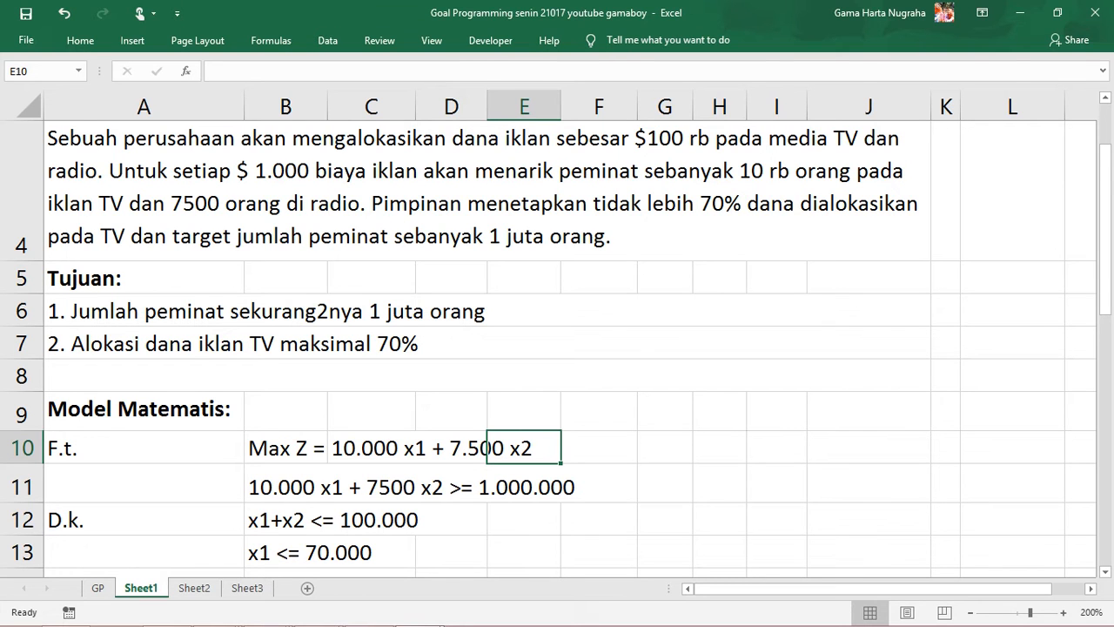
In the case text in A4, replace "sebanyak" before "1 juta orang" with "sekurang-kurangnya"
double_click(201, 236)
double_click(439, 235)
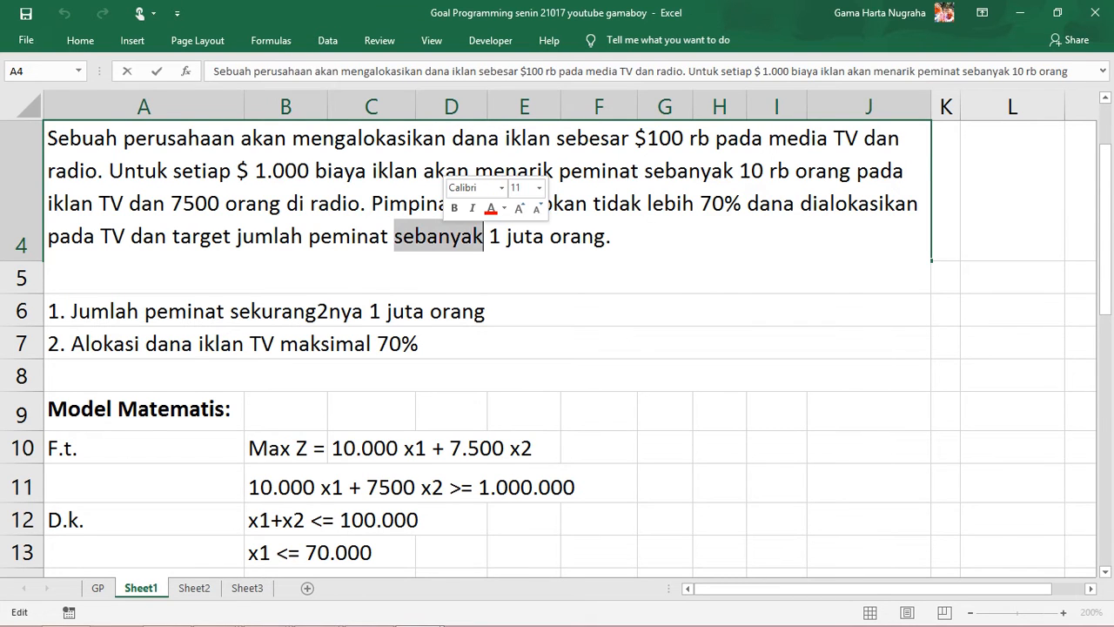
text(sekurang)
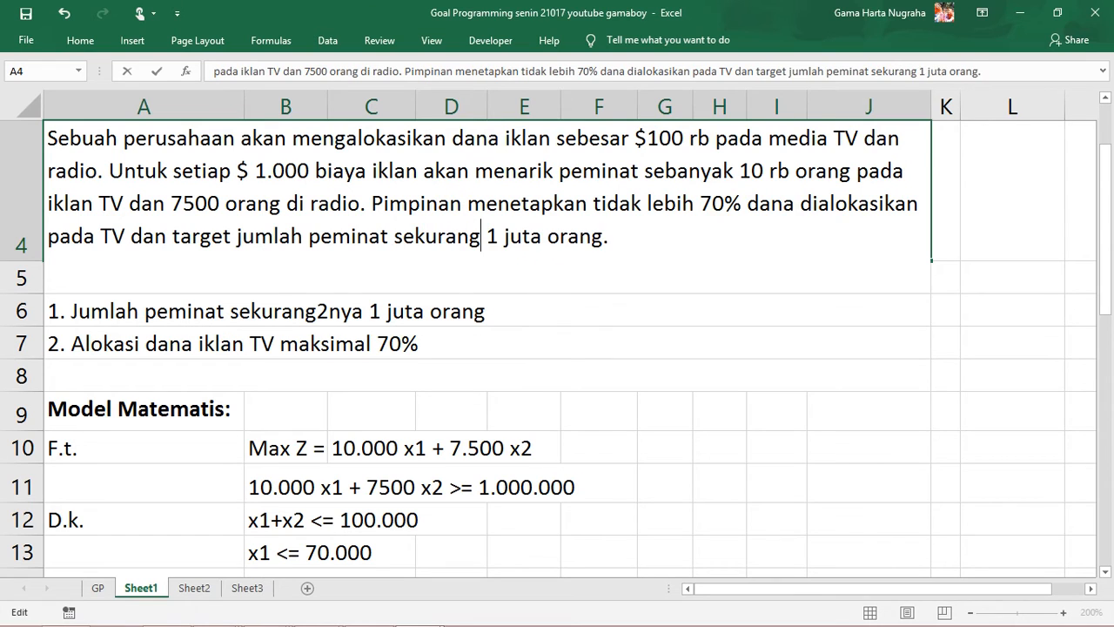
text(-kurang)
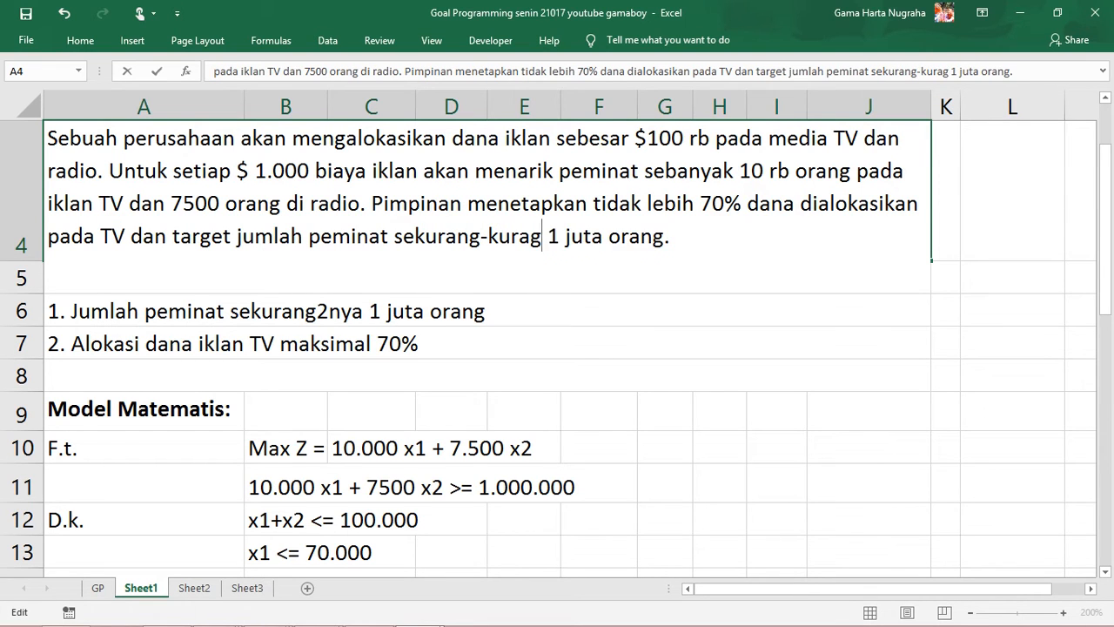
text(nya)
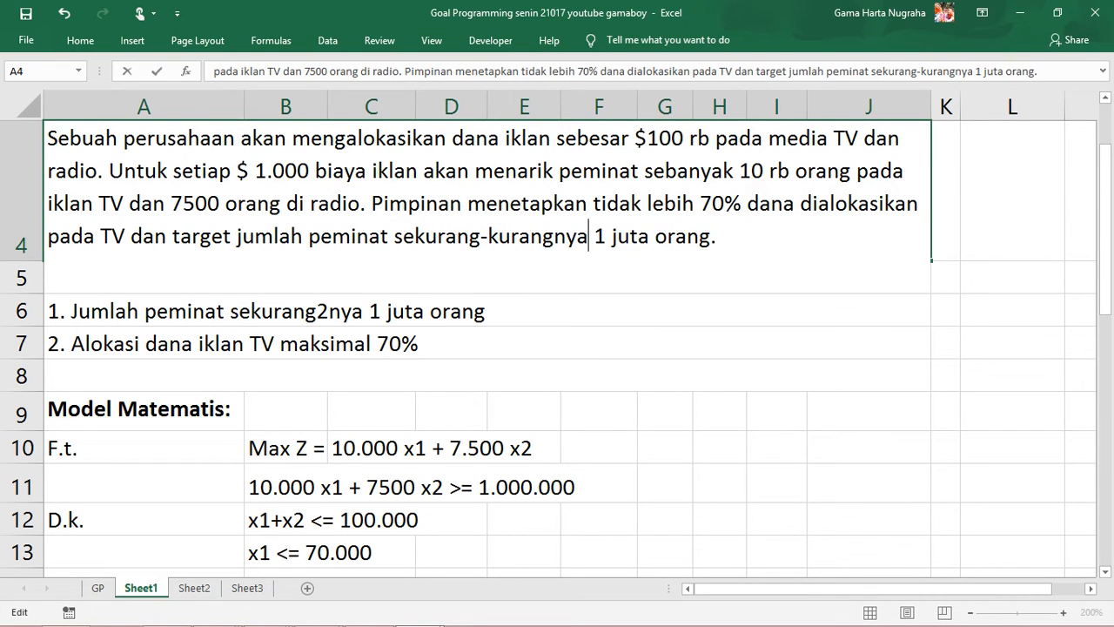
click(488, 343)
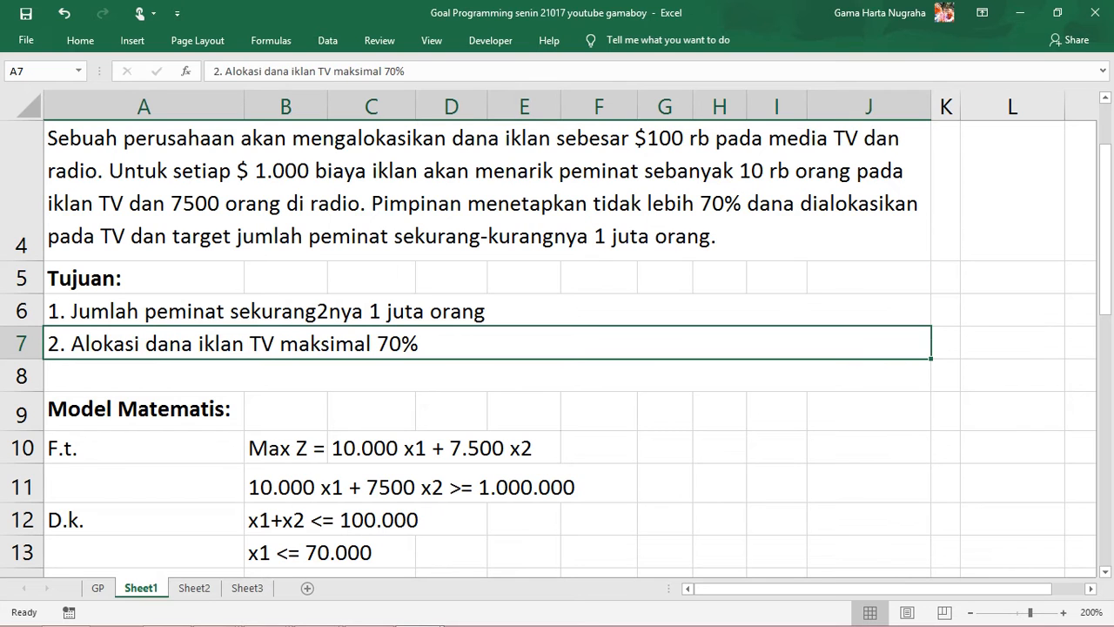
Examine the audience constraint in row 11 and the budget constraint in row 12 against the case text
click(325, 488)
drag(325, 490, 544, 489)
click(592, 485)
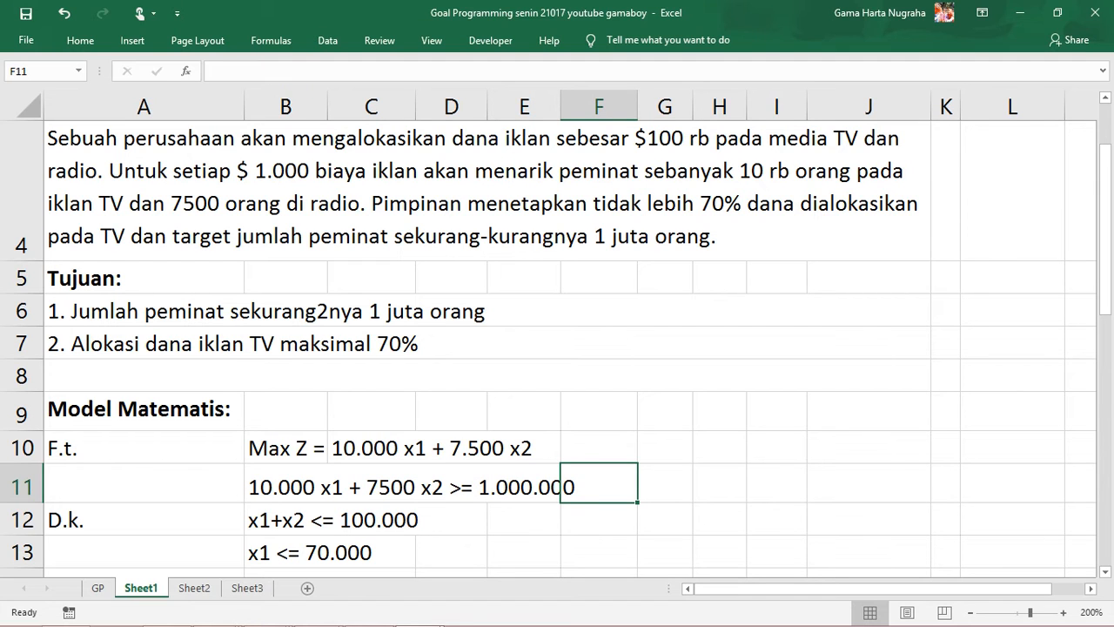
click(325, 490)
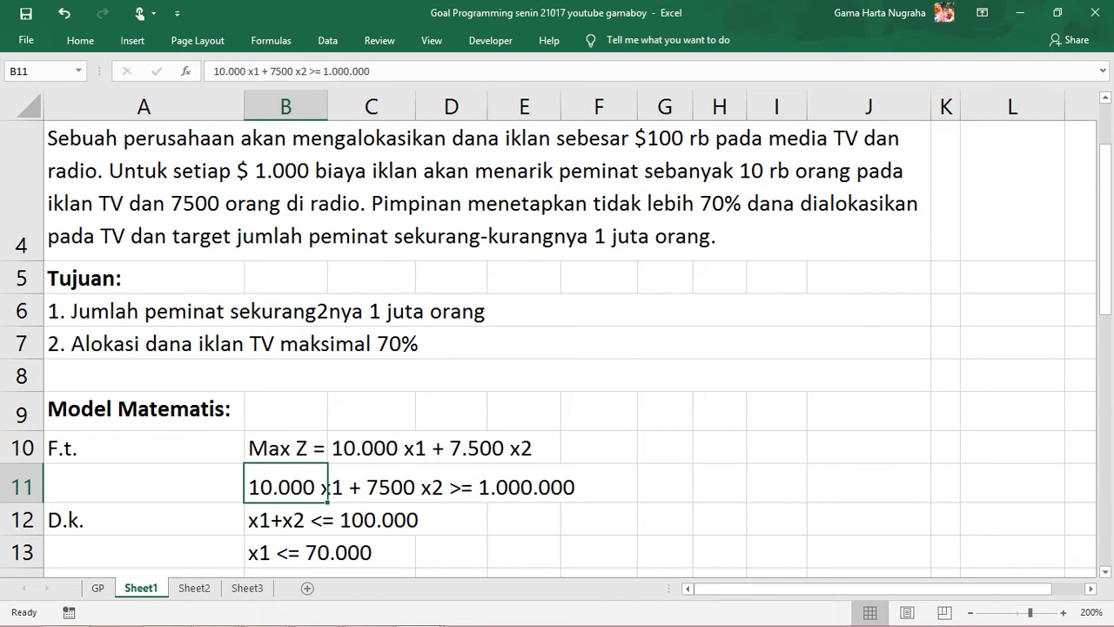
click(487, 203)
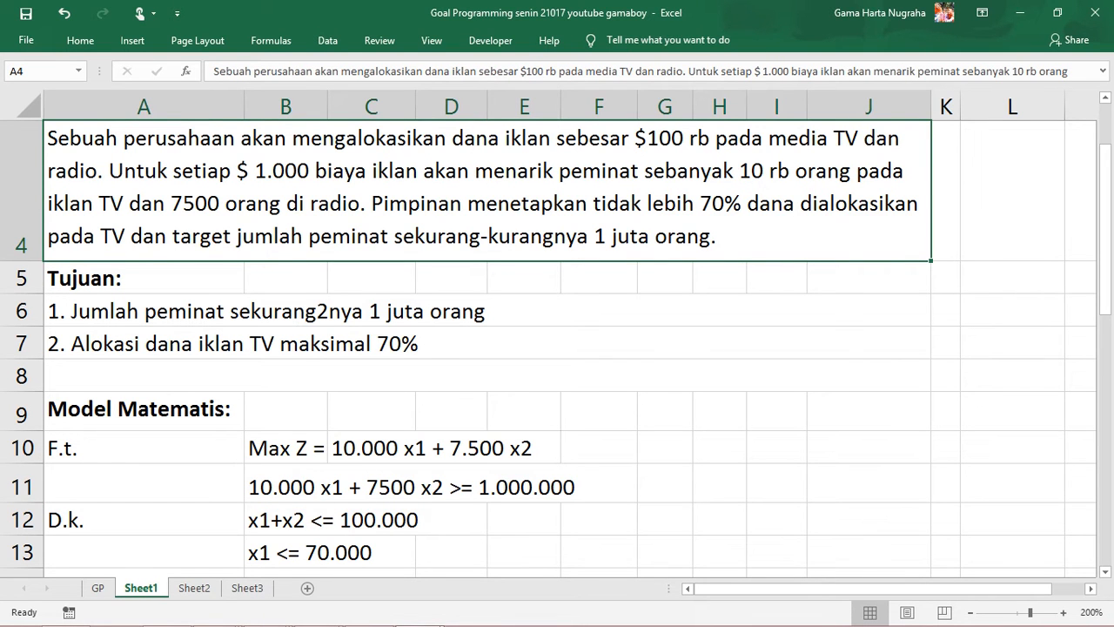
scroll(557, 348, down, 1)
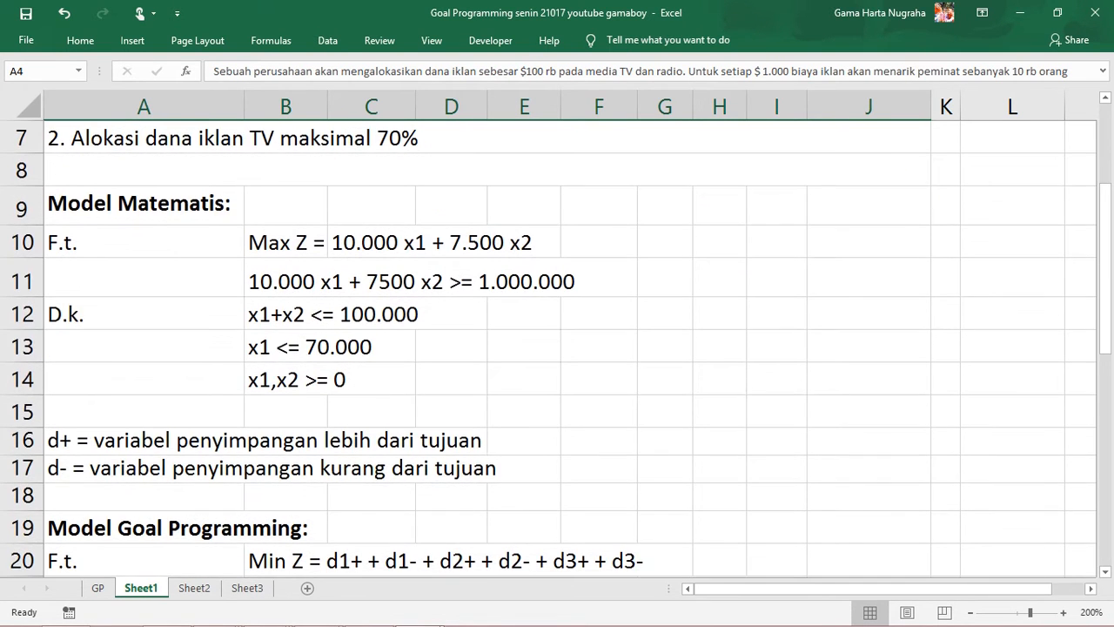
scroll(557, 349, up, 1)
scroll(557, 348, down, 1)
Compare the TV allocation constraint in B13 with the maximum TV share stated in the case text and goals
click(285, 348)
scroll(285, 347, up, 1)
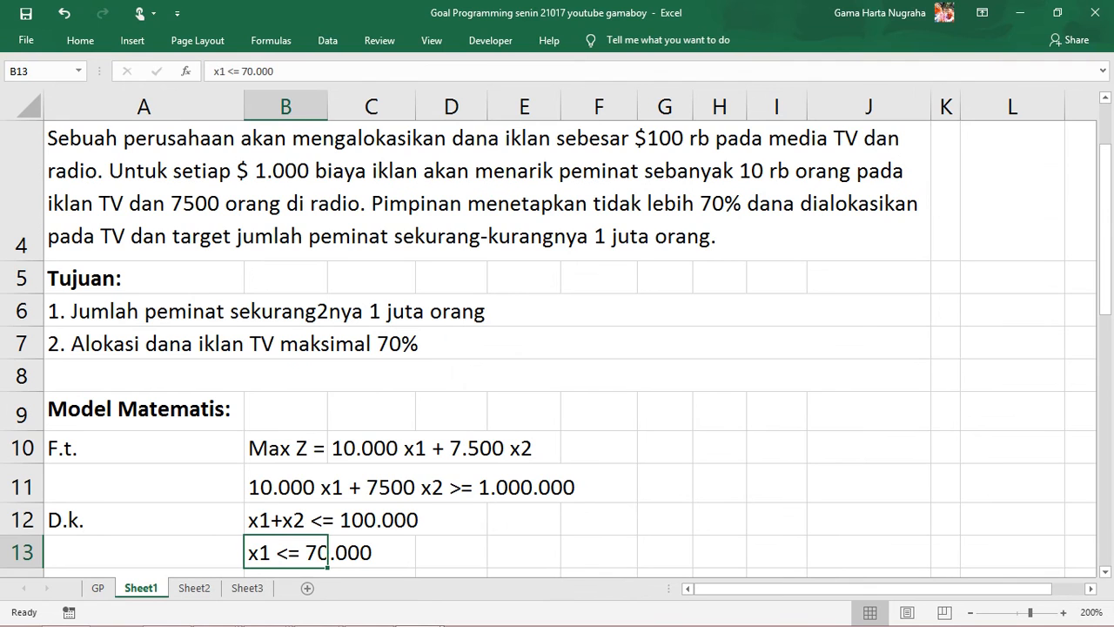
scroll(557, 348, down, 1)
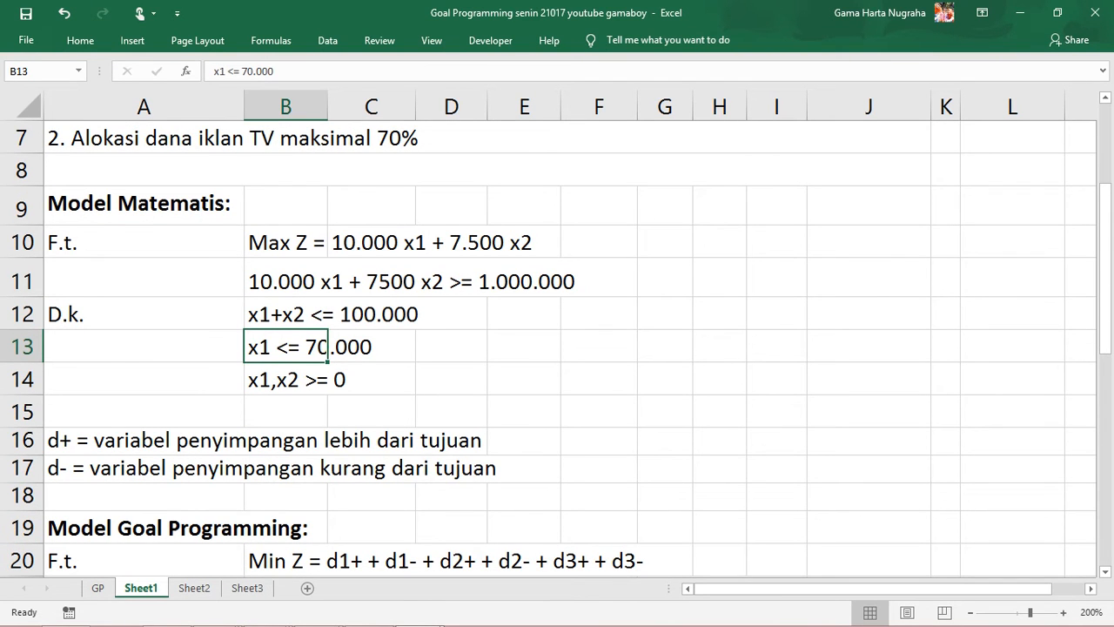
click(371, 347)
click(285, 347)
click(451, 347)
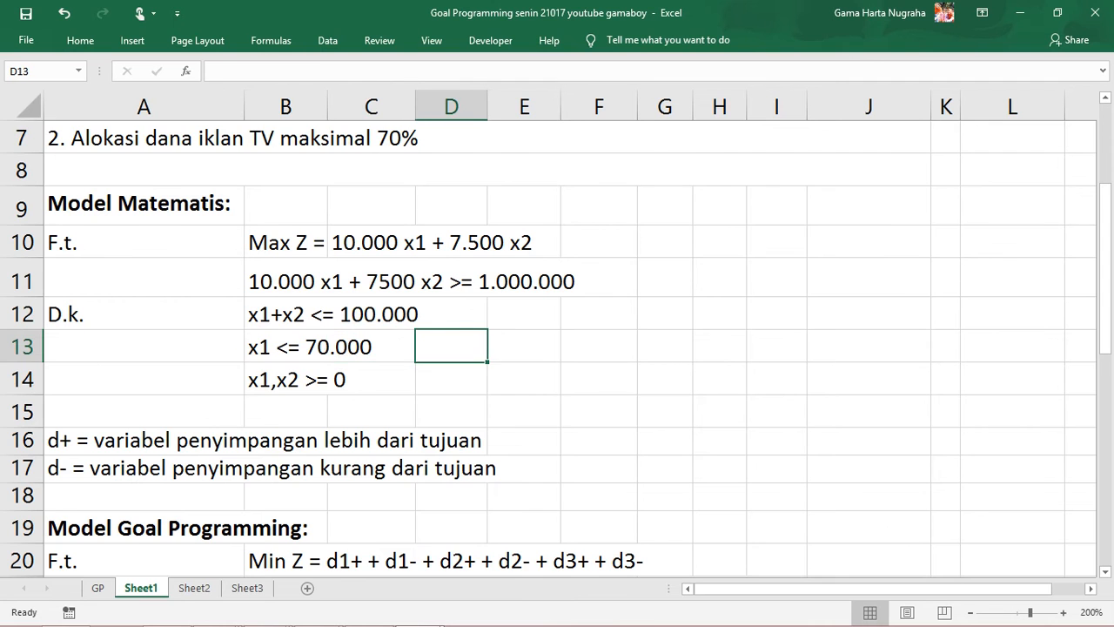
scroll(450, 347, up, 1)
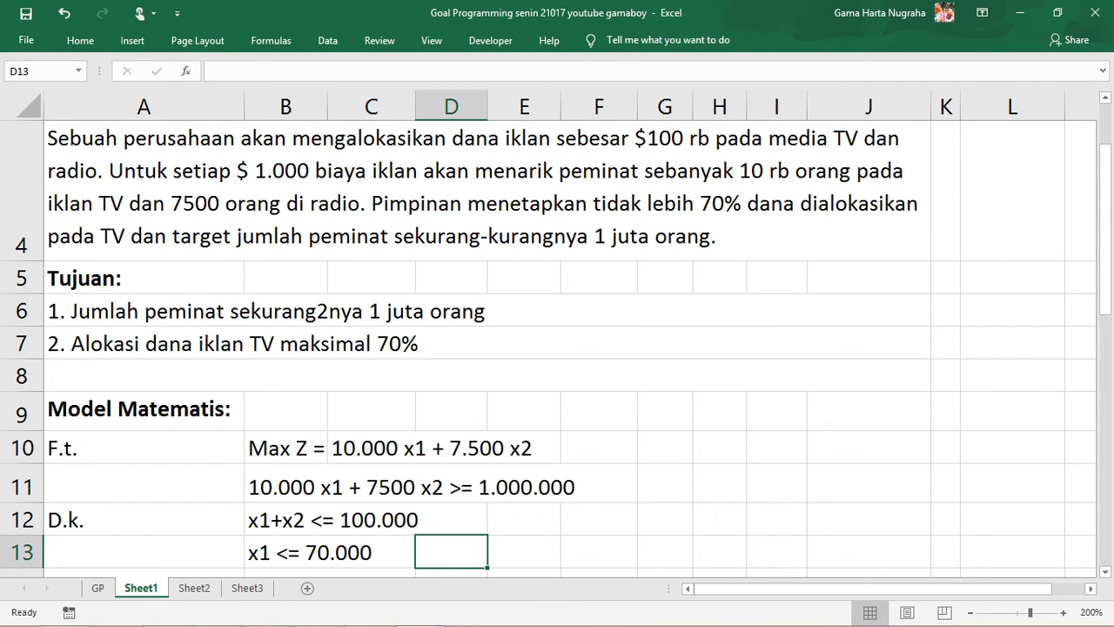
scroll(557, 349, down, 1)
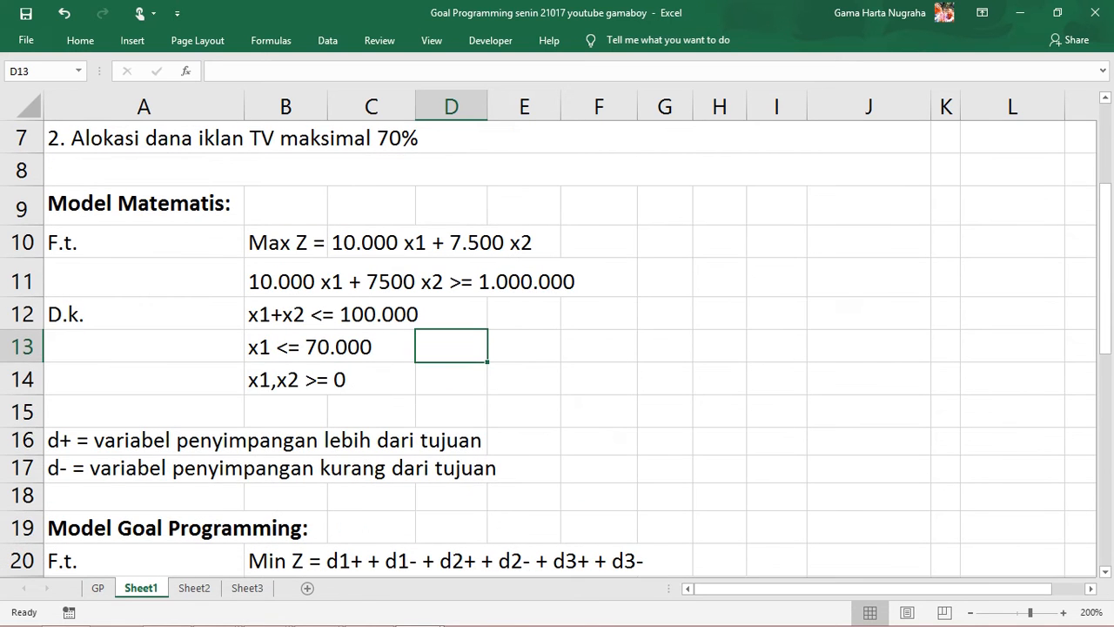
scroll(557, 348, up, 2)
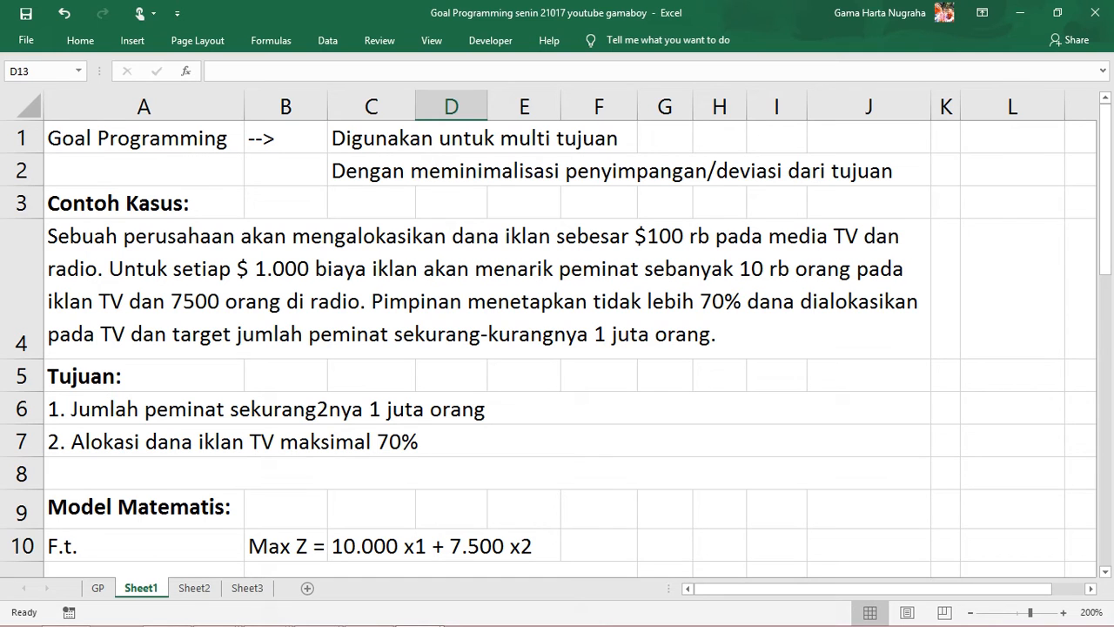
Review the case text and the TV allocation goal together with the Max Z objective function in row 10
click(487, 288)
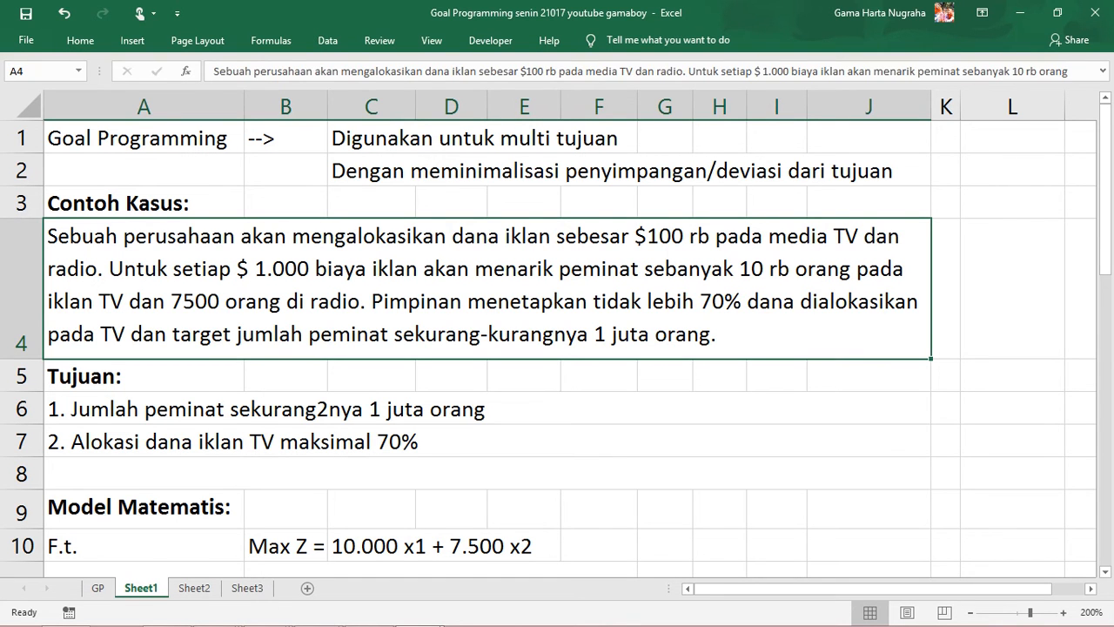
click(487, 441)
scroll(488, 441, down, 2)
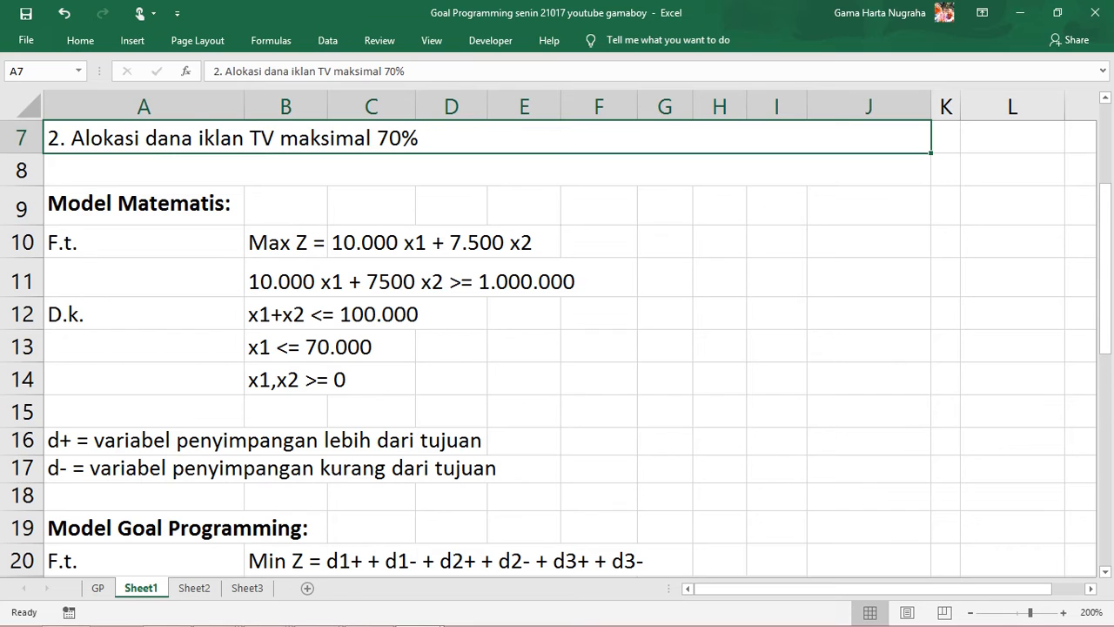
click(286, 243)
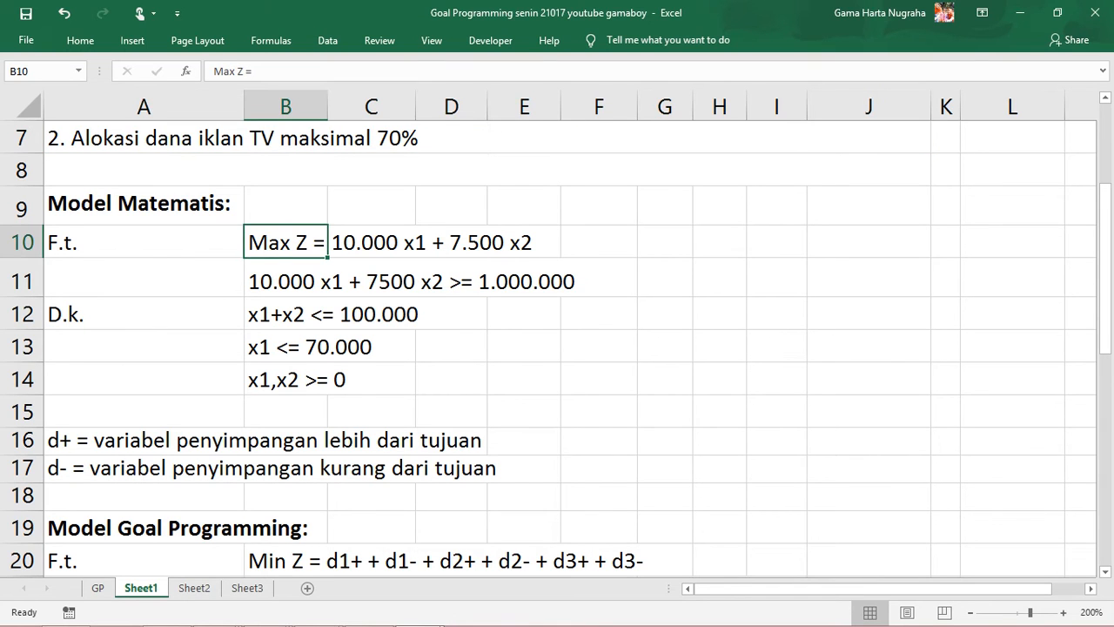
click(524, 242)
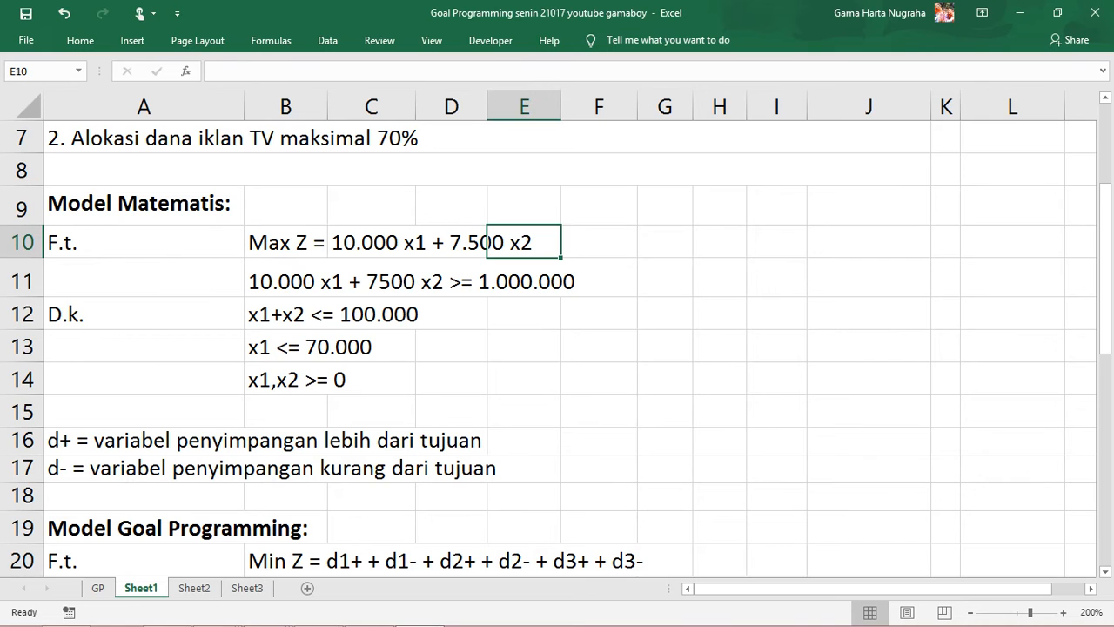
click(285, 243)
scroll(285, 243, up, 2)
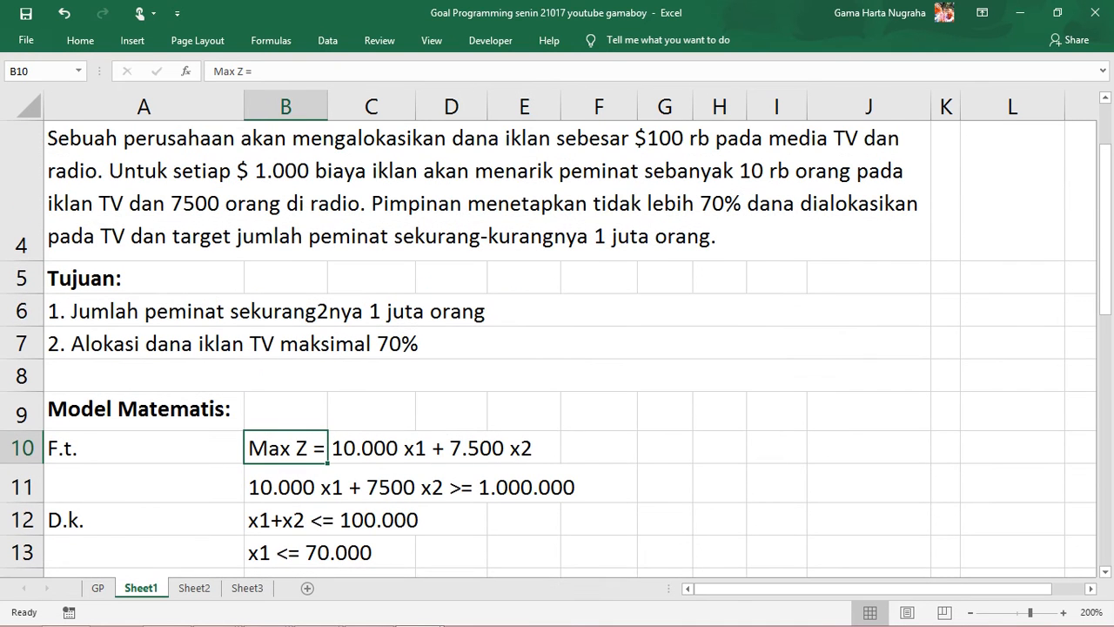
Examine the budget, TV allocation and non-negativity constraints in B12, B13 and B14 against the goals and case text
scroll(557, 348, down, 1)
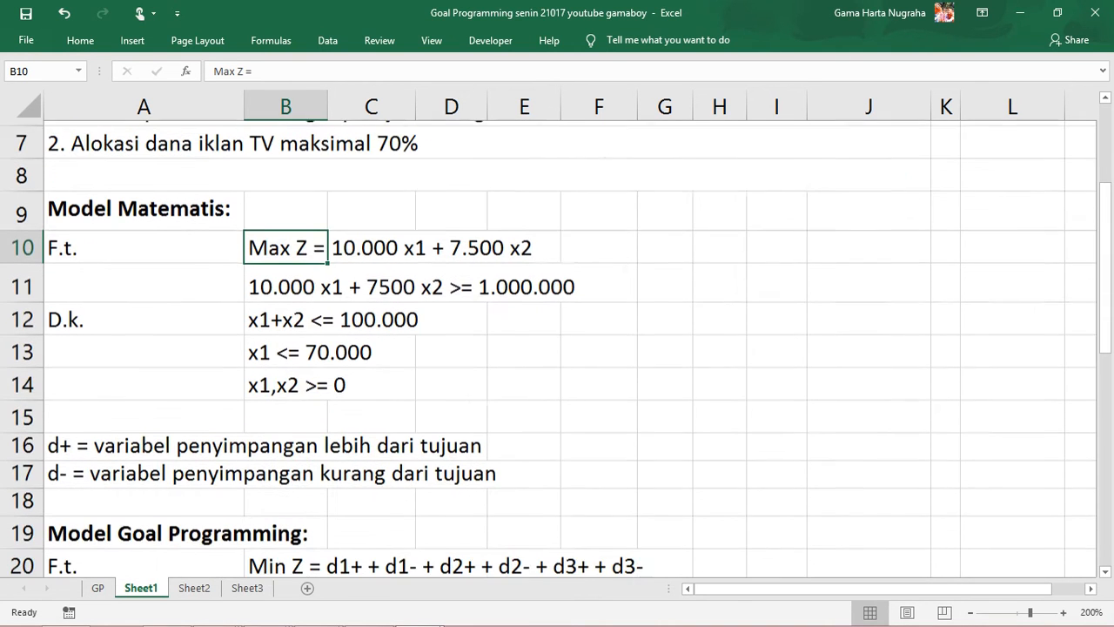
click(325, 315)
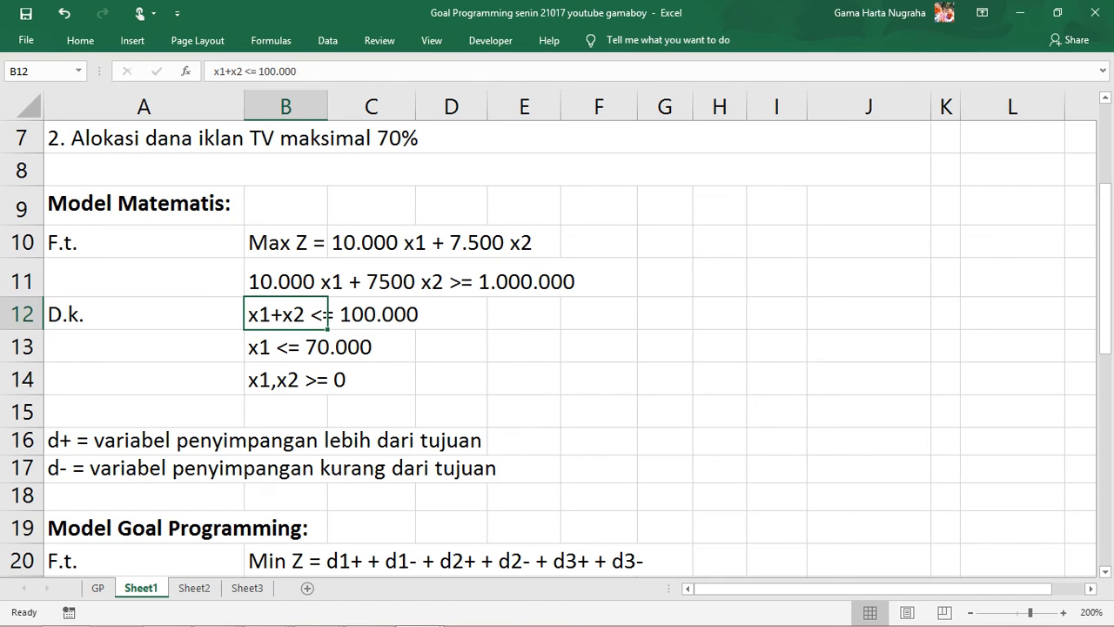
scroll(557, 349, up, 1)
scroll(322, 520, down, 1)
click(326, 347)
click(328, 380)
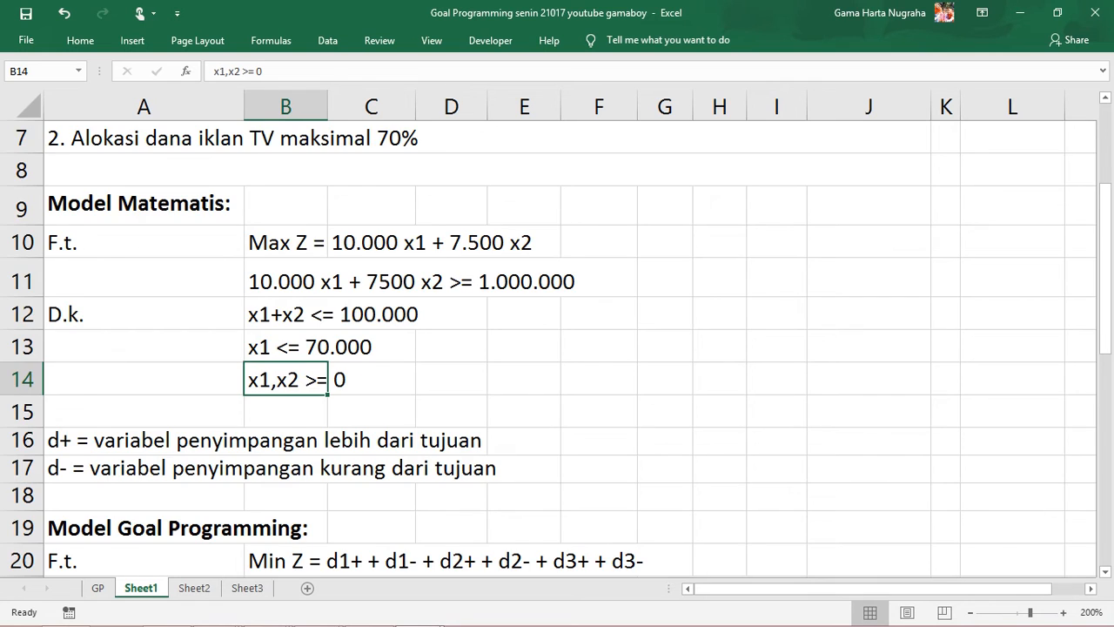
scroll(328, 379, up, 1)
scroll(557, 349, down, 1)
scroll(557, 348, up, 1)
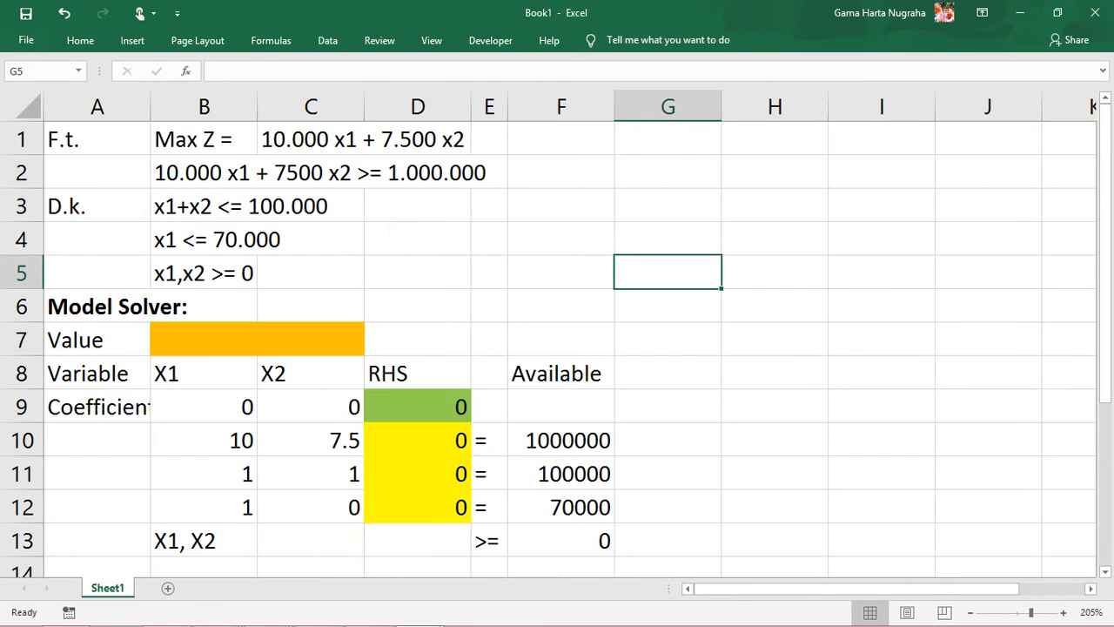
In the Book1 workbook, review the Max Z function, the variable cells B7:C7 and the SUMPRODUCT formulas in D9 and D10
click(418, 305)
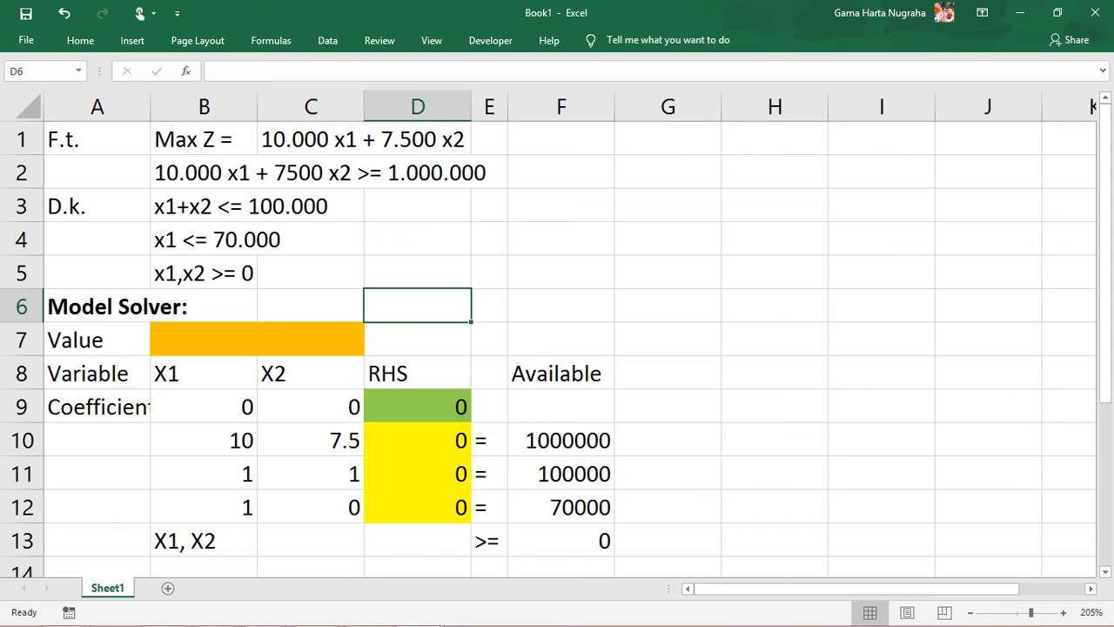
drag(204, 139, 418, 139)
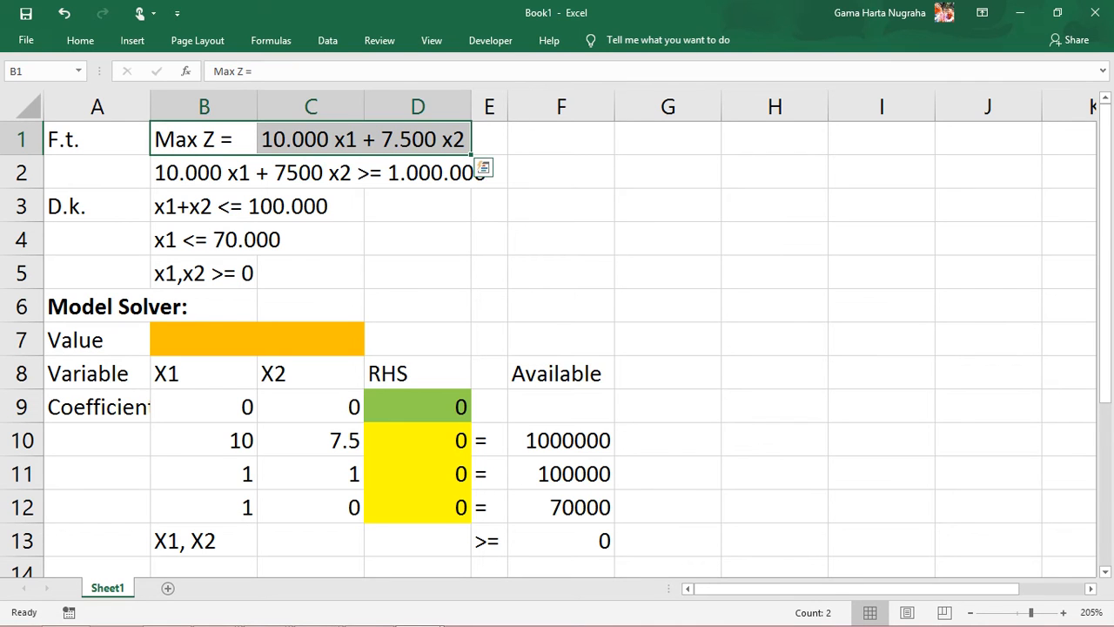
click(203, 339)
click(311, 339)
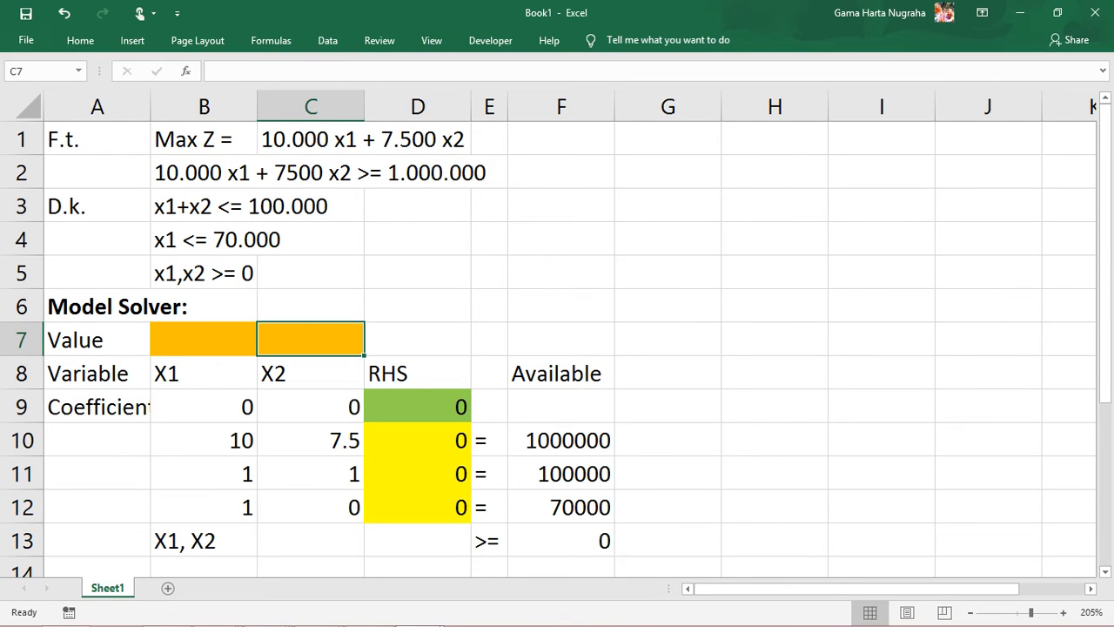
double_click(428, 407)
key(Return)
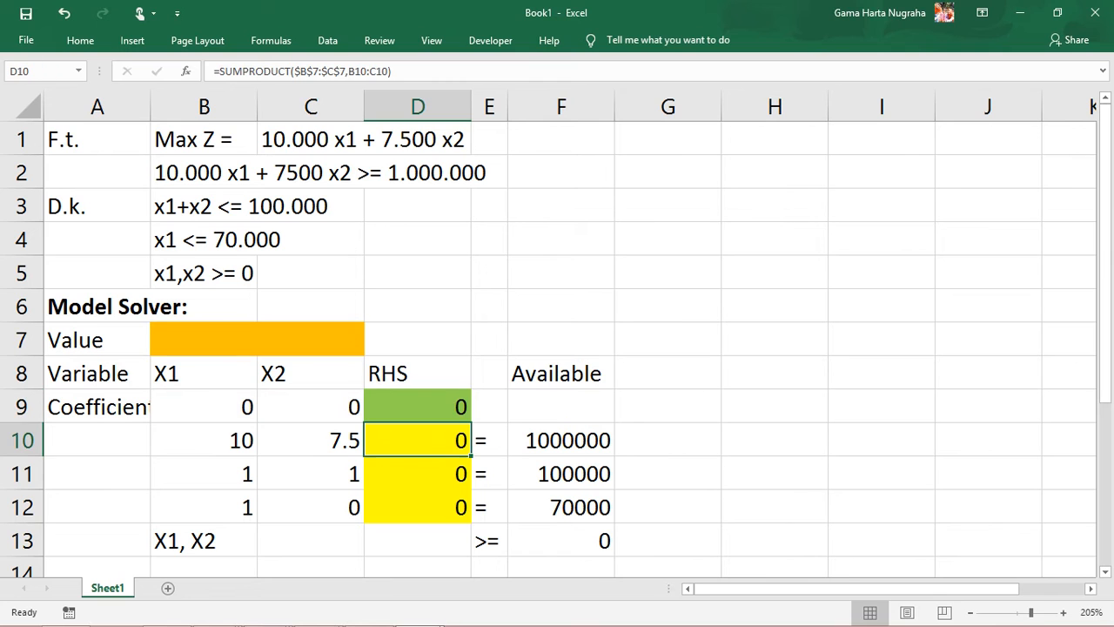
key(F2)
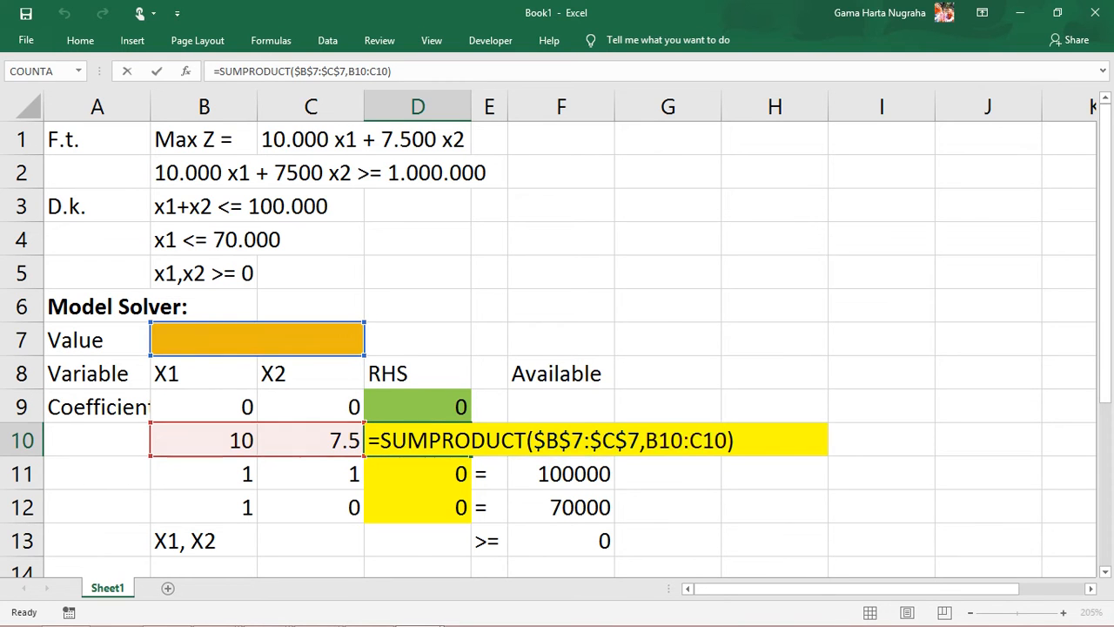
key(Return)
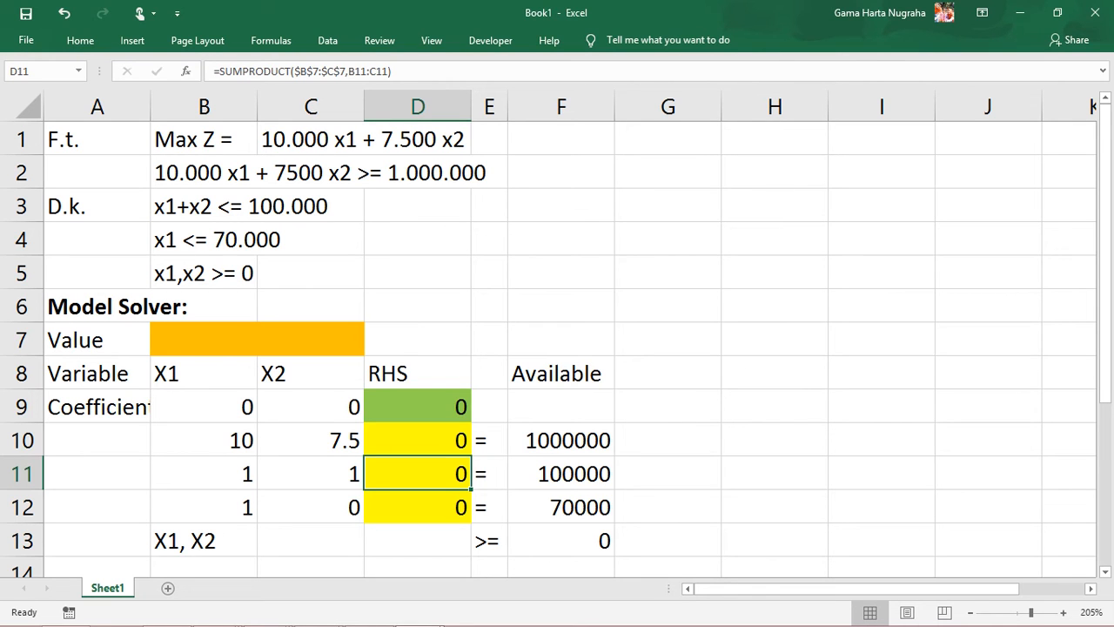
Run Solver with D9 as the maximised objective and B7:C7 as variable cells using Simplex LP, and keep the Solver solution
click(418, 407)
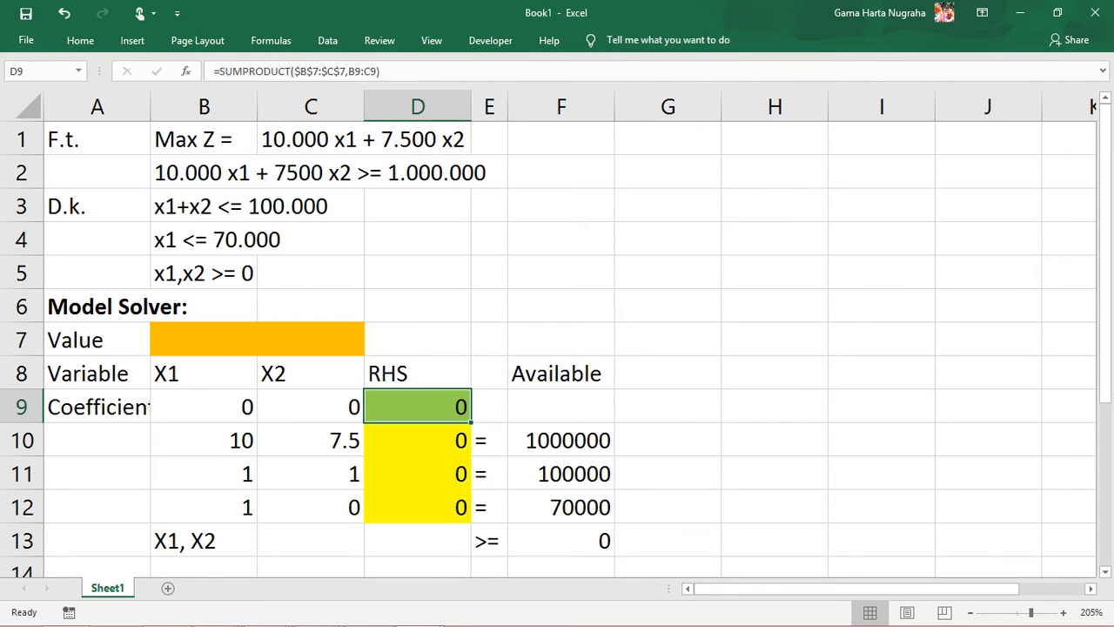
click(327, 40)
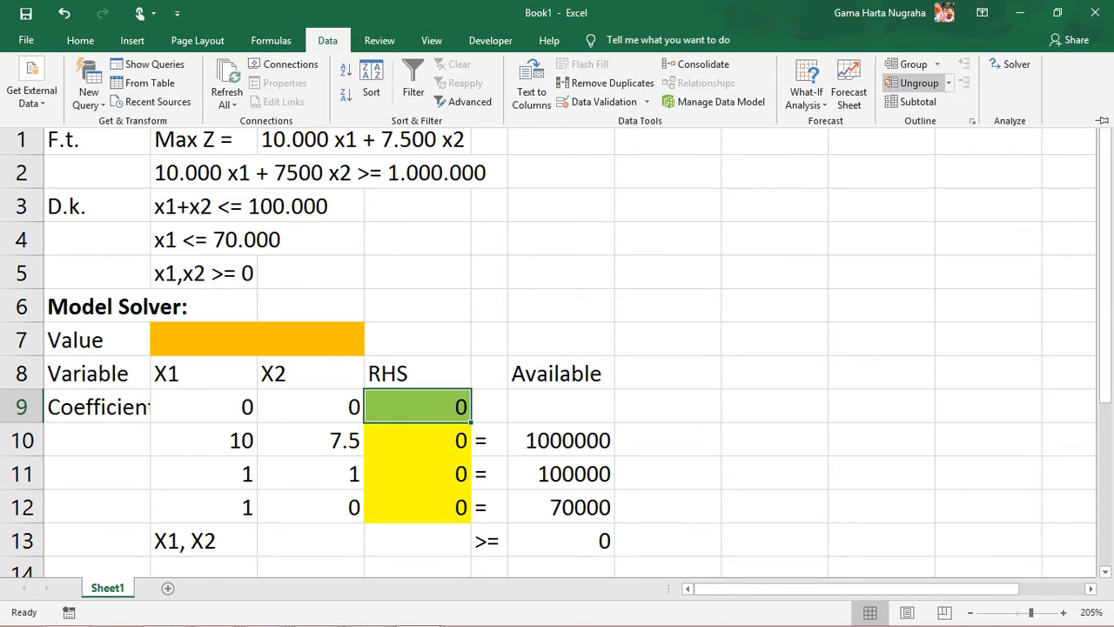
click(1010, 64)
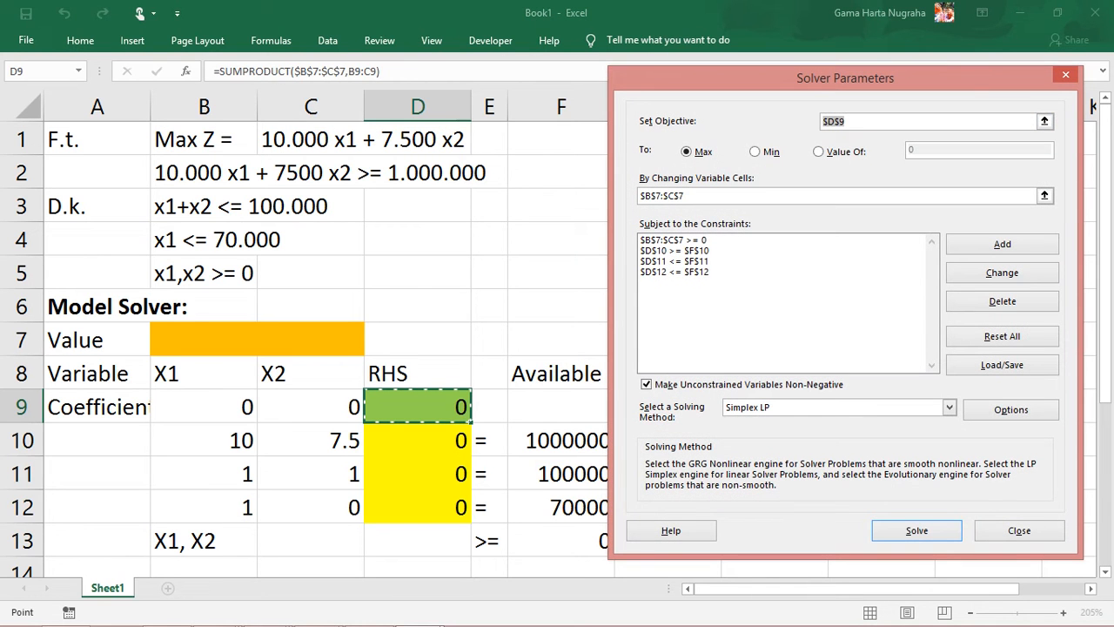
click(917, 530)
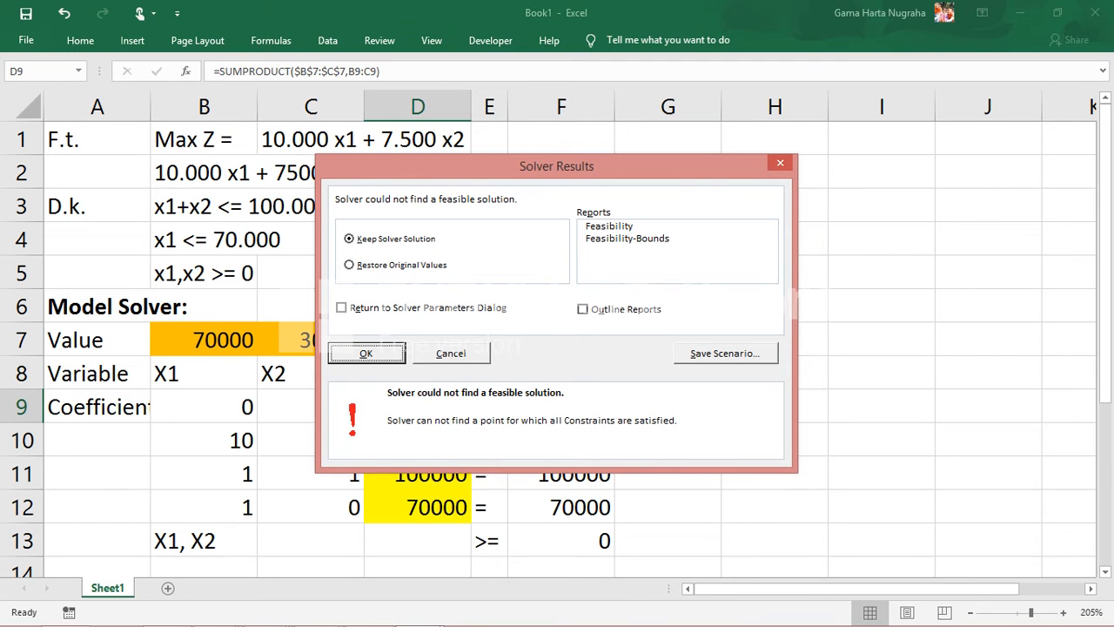
key(Return)
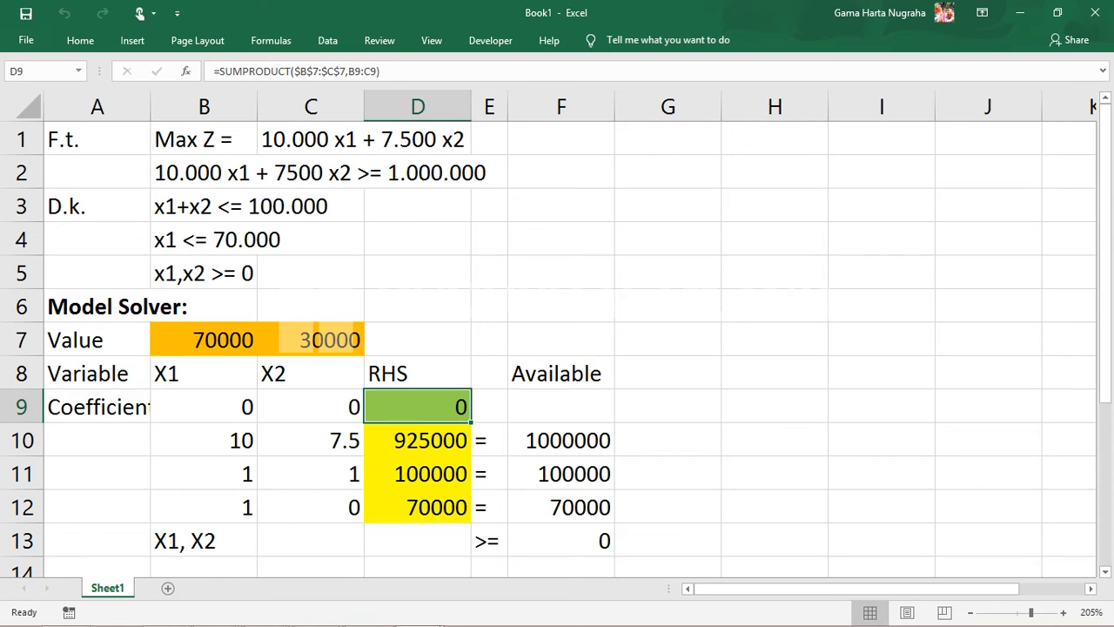
Compare the RHS result in D10 with the available amount in F10, and return to the goal programming workbook
click(418, 441)
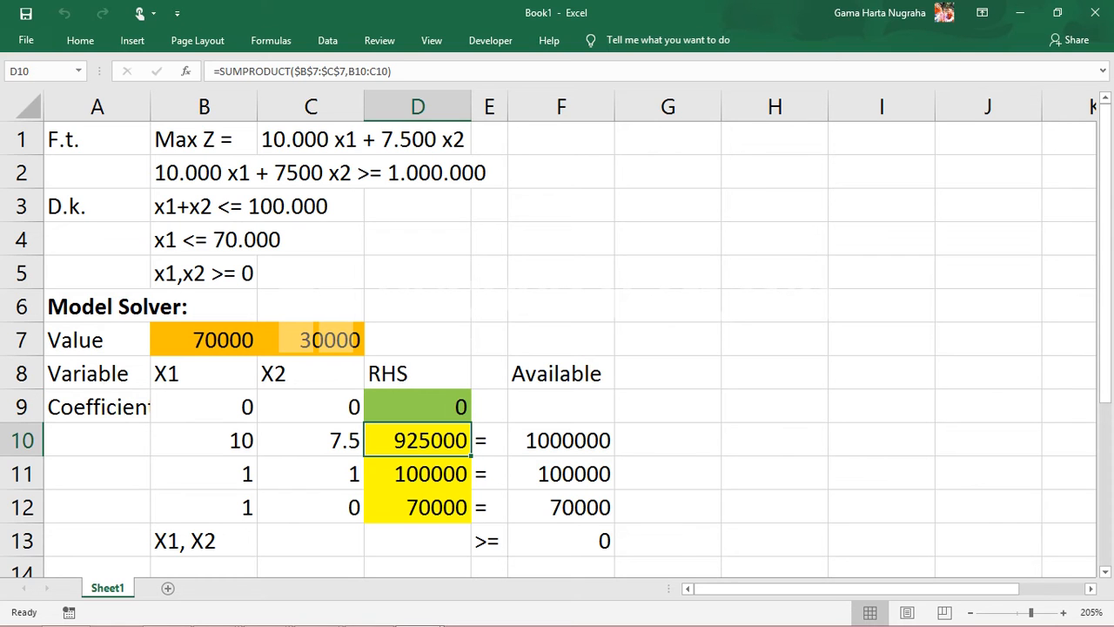
click(562, 440)
click(418, 441)
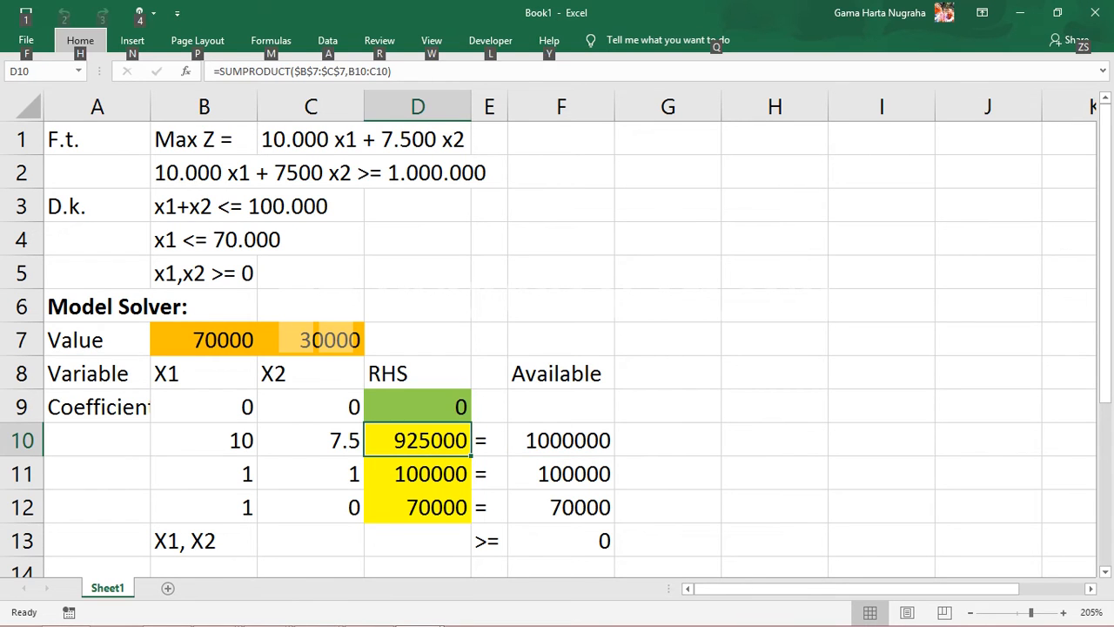
key(alt)
key(Escape)
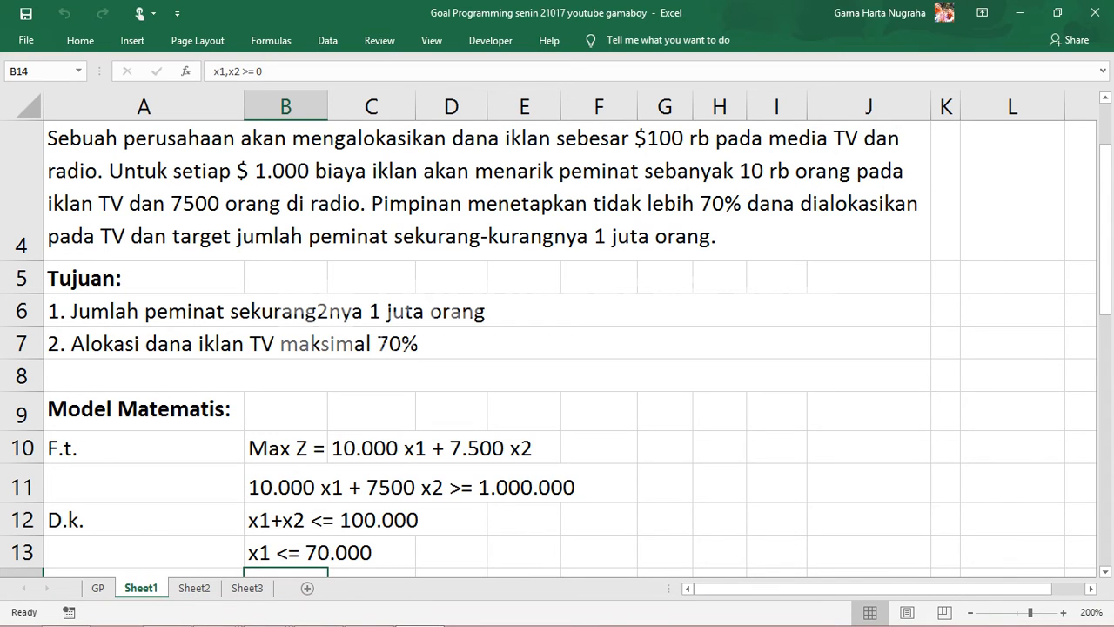
Examine the deviation variable definitions, the goal programming model from row 19 and the solver table below it
click(144, 484)
scroll(570, 348, down, 3)
scroll(571, 348, up, 1)
scroll(558, 349, up, 1)
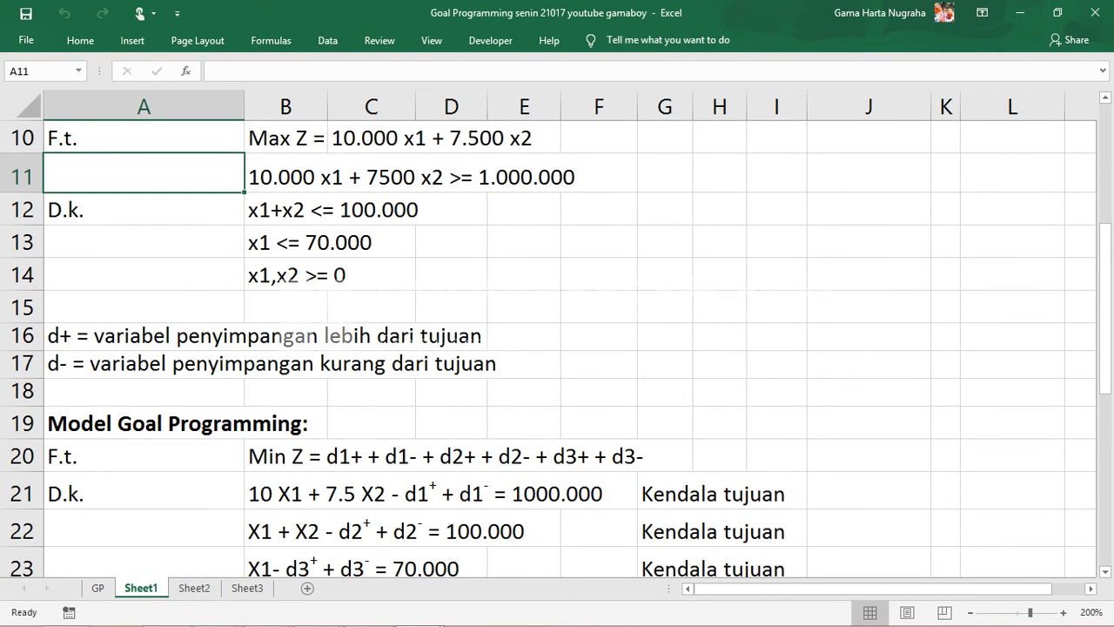
scroll(557, 348, down, 1)
scroll(557, 349, down, 1)
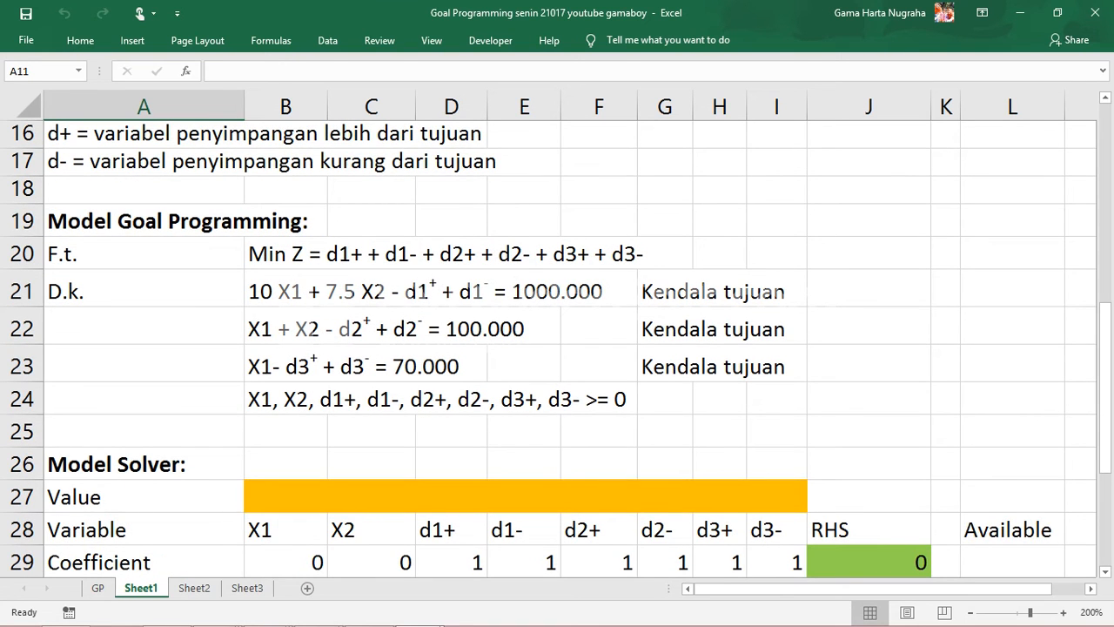
click(144, 221)
scroll(143, 221, down, 1)
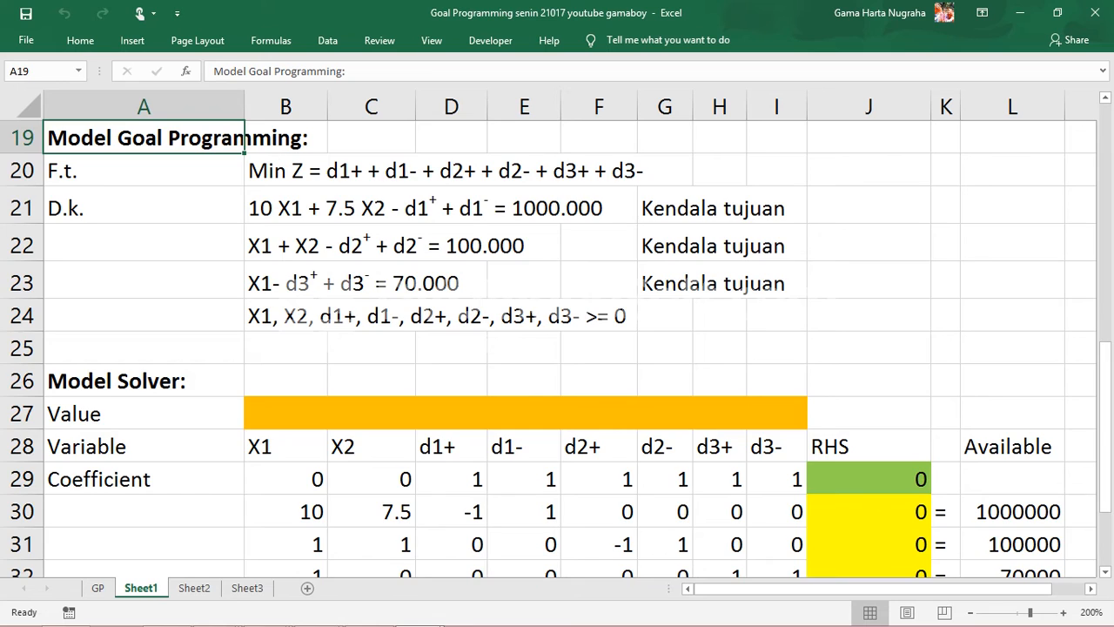
Review the mathematical model again together with the audience goal in A6 and the TV allocation goal in A7
scroll(557, 348, up, 4)
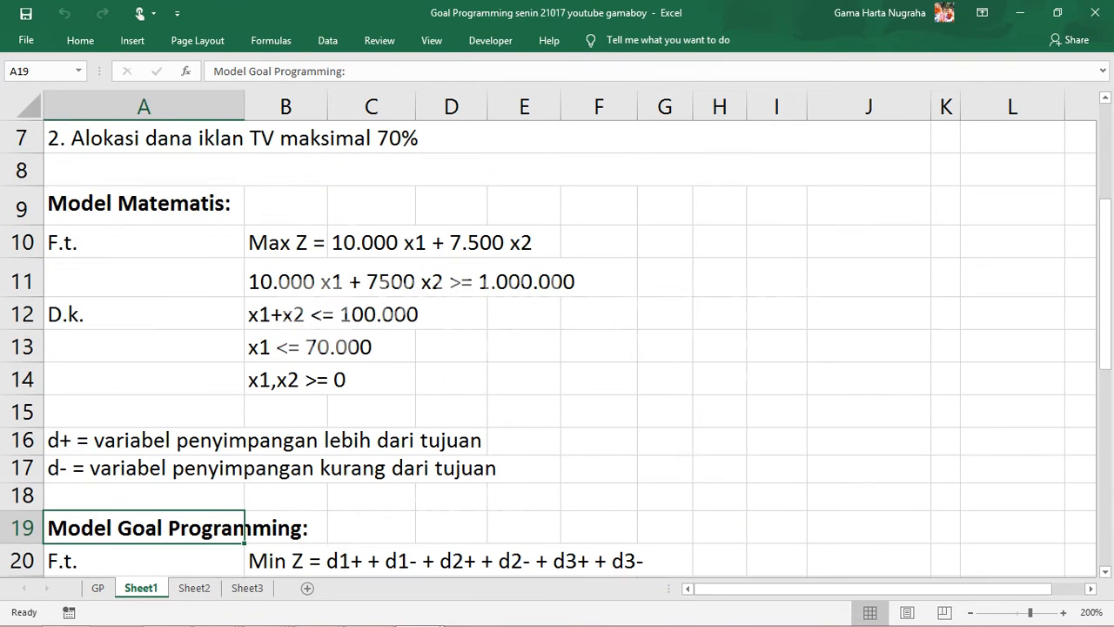
scroll(557, 348, down, 1)
scroll(558, 349, up, 3)
scroll(557, 348, down, 1)
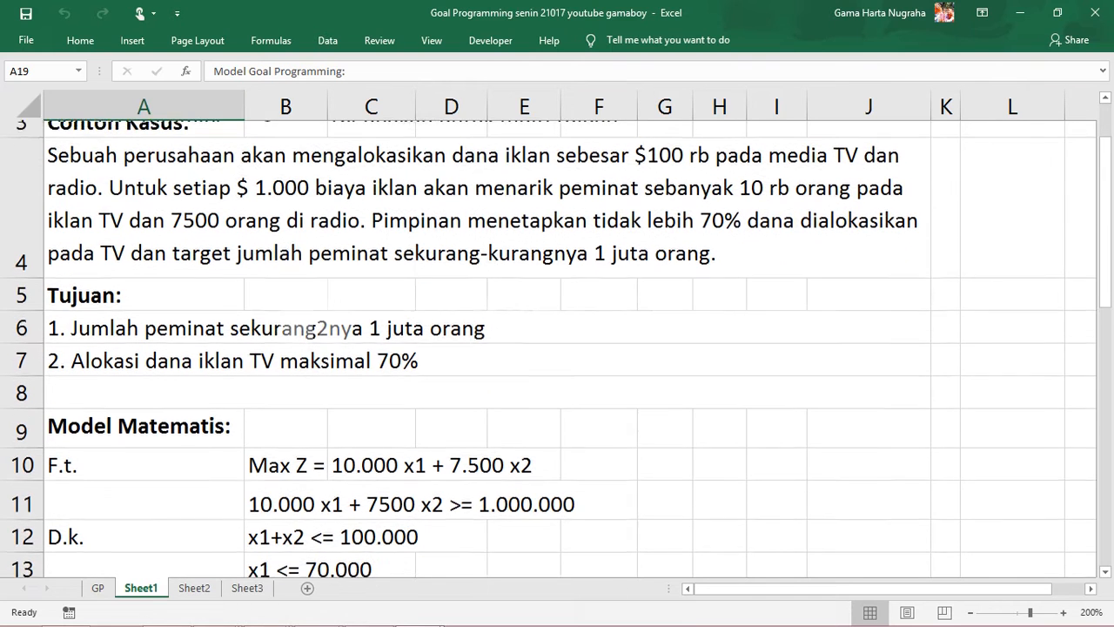
click(349, 311)
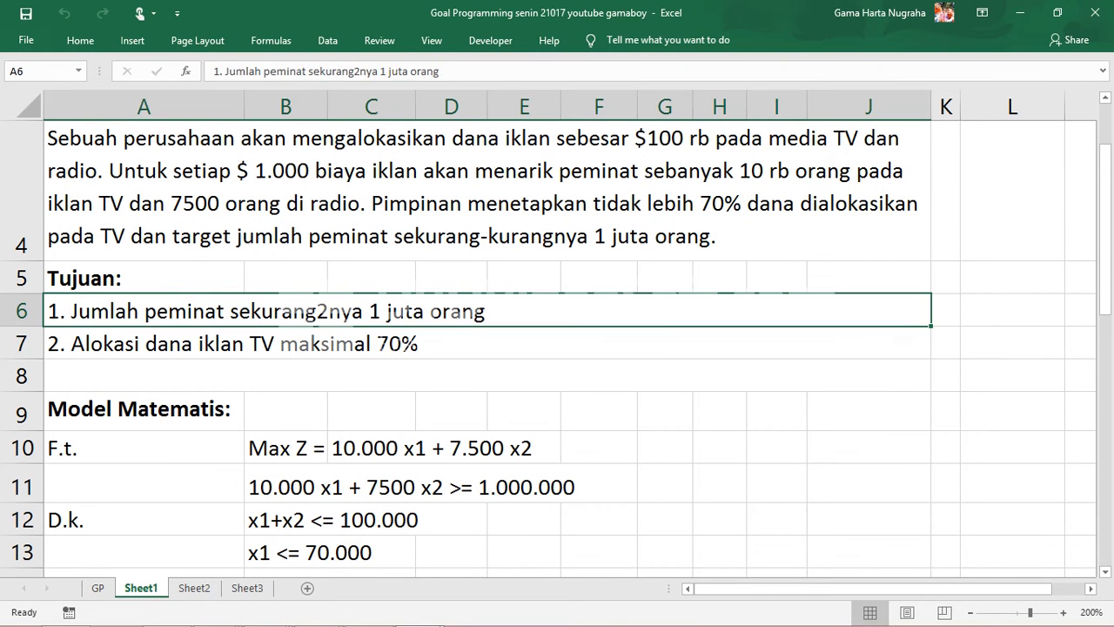
click(488, 343)
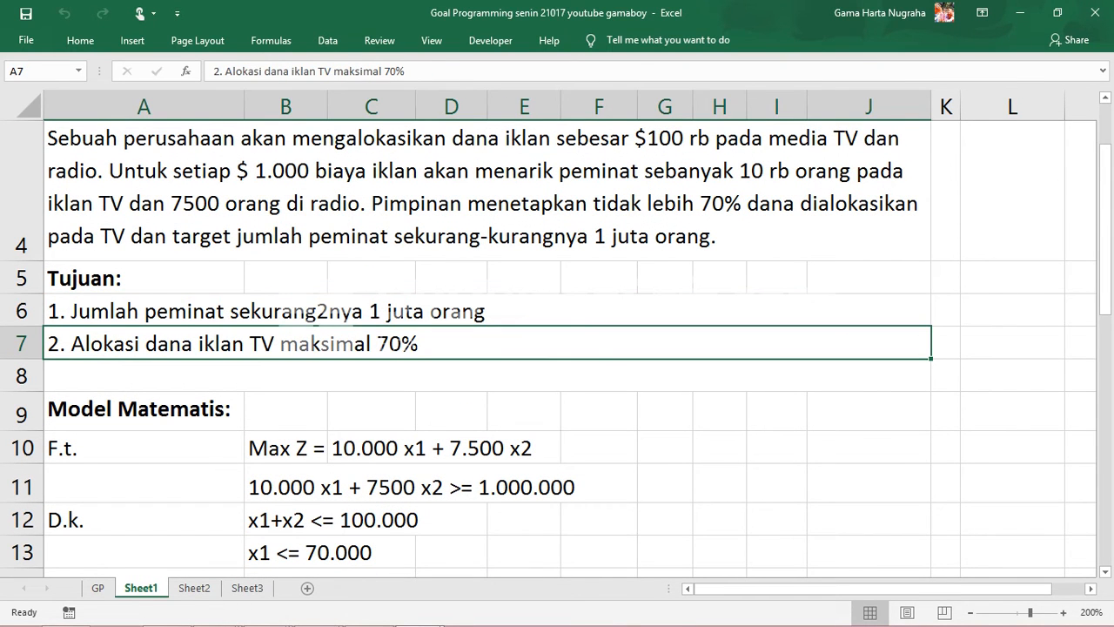
click(488, 310)
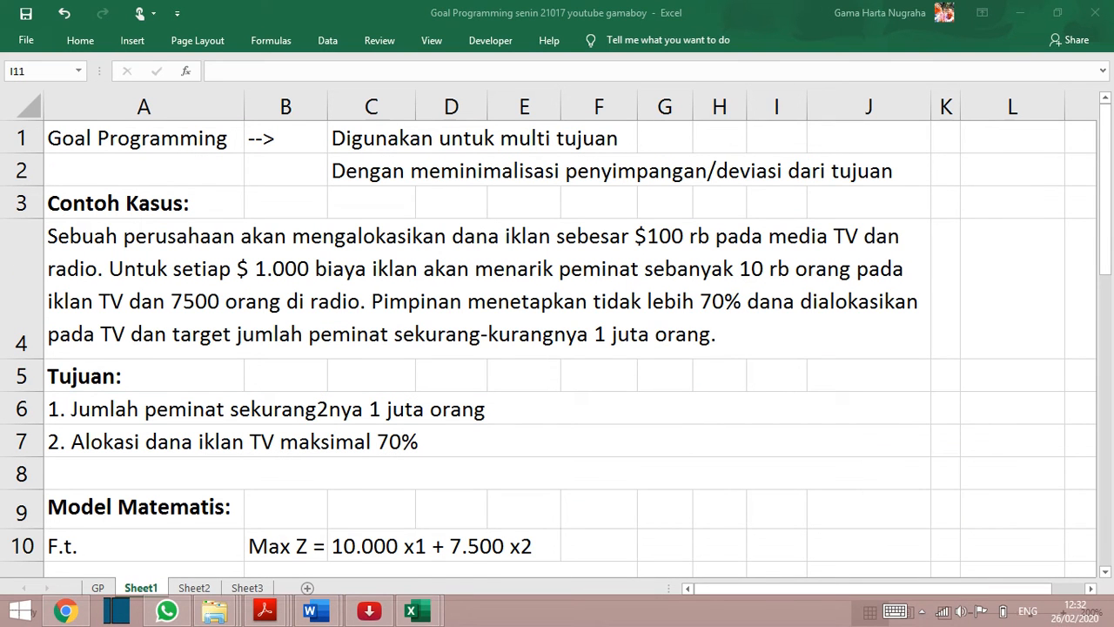
Bring the goal programming workbook back to the front and reread the two goals in rows 6 and 7
click(418, 611)
drag(267, 410, 267, 442)
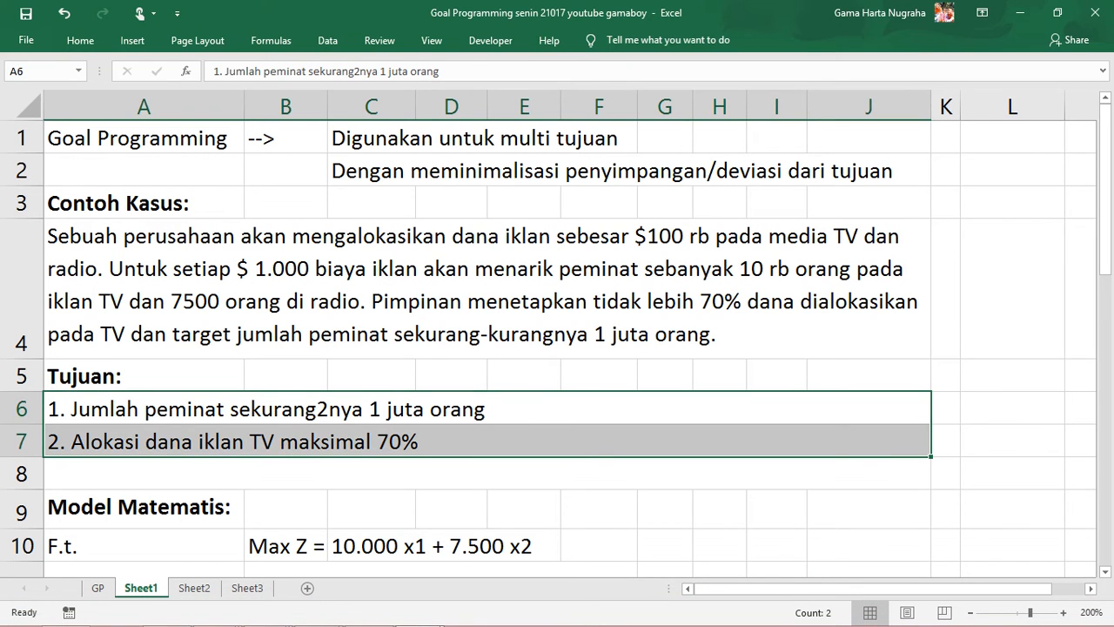
click(266, 474)
click(267, 441)
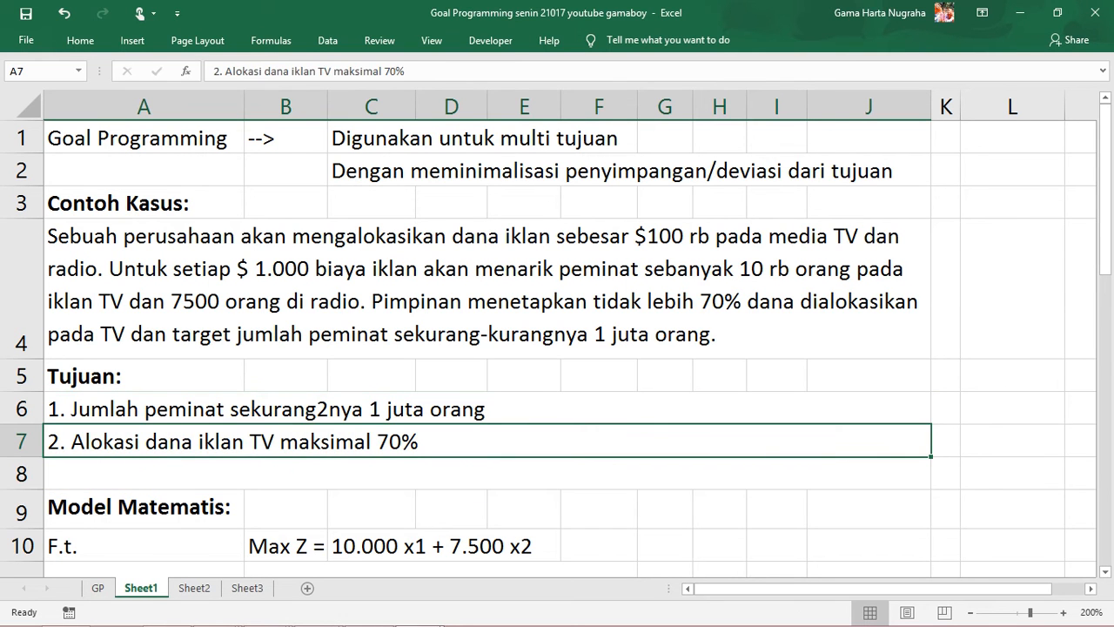
Examine the goal programming model's constraints and its Min Z objective function in B20
scroll(557, 348, down, 2)
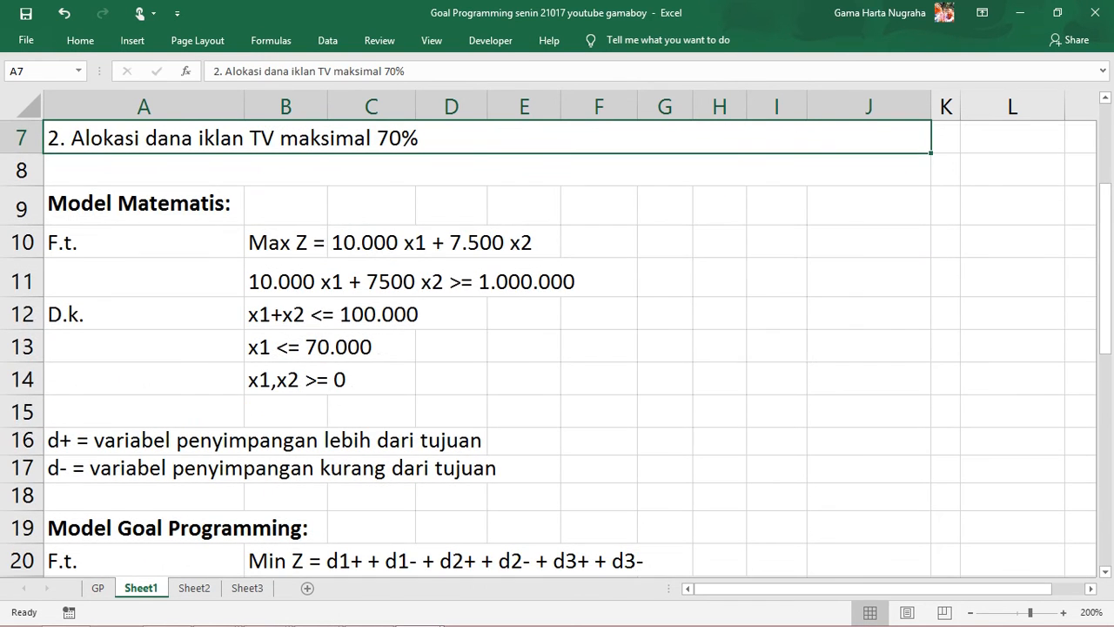
scroll(557, 348, down, 3)
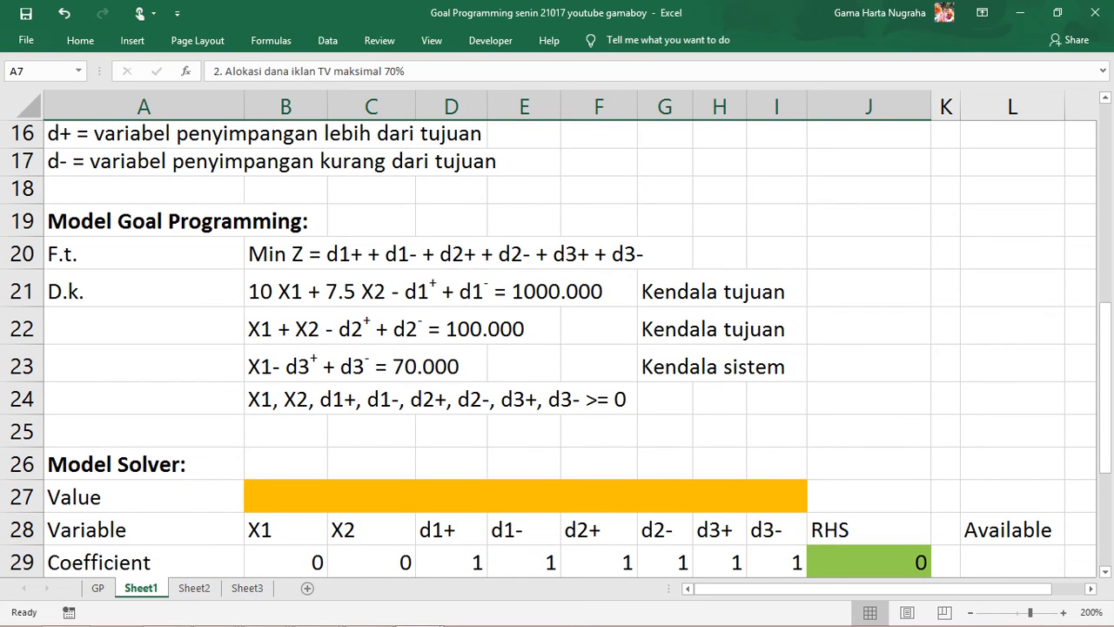
scroll(557, 348, up, 1)
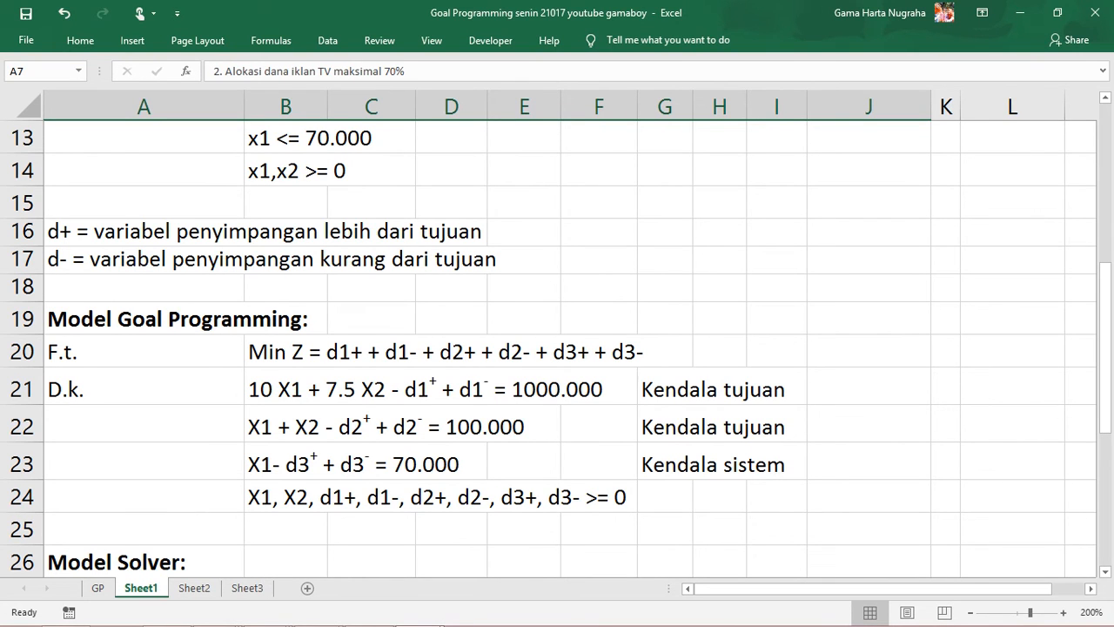
click(285, 352)
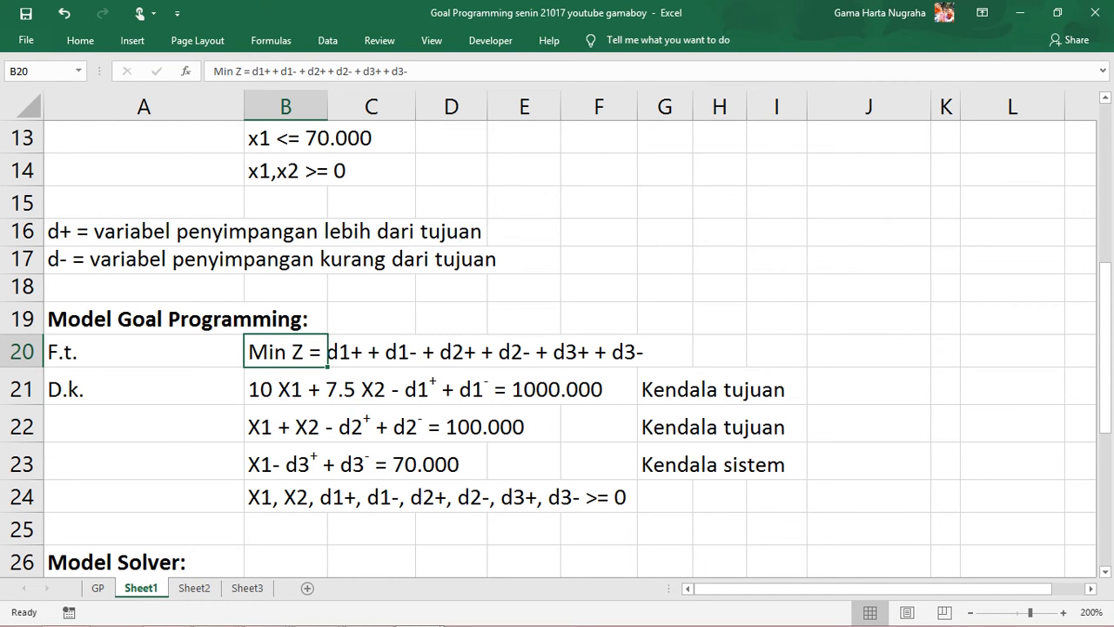
Compare the "Kendala tujuan" labels in G21:G22 with the two goals listed under Tujuan
drag(666, 389, 665, 427)
scroll(705, 453, up, 3)
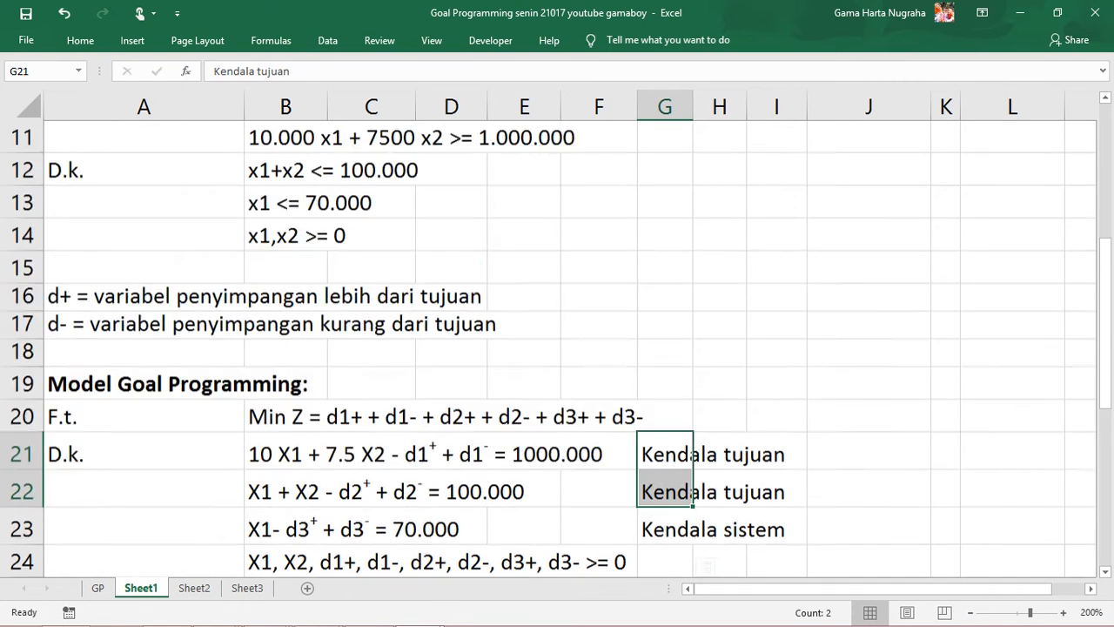
scroll(570, 348, up, 2)
drag(418, 406, 418, 441)
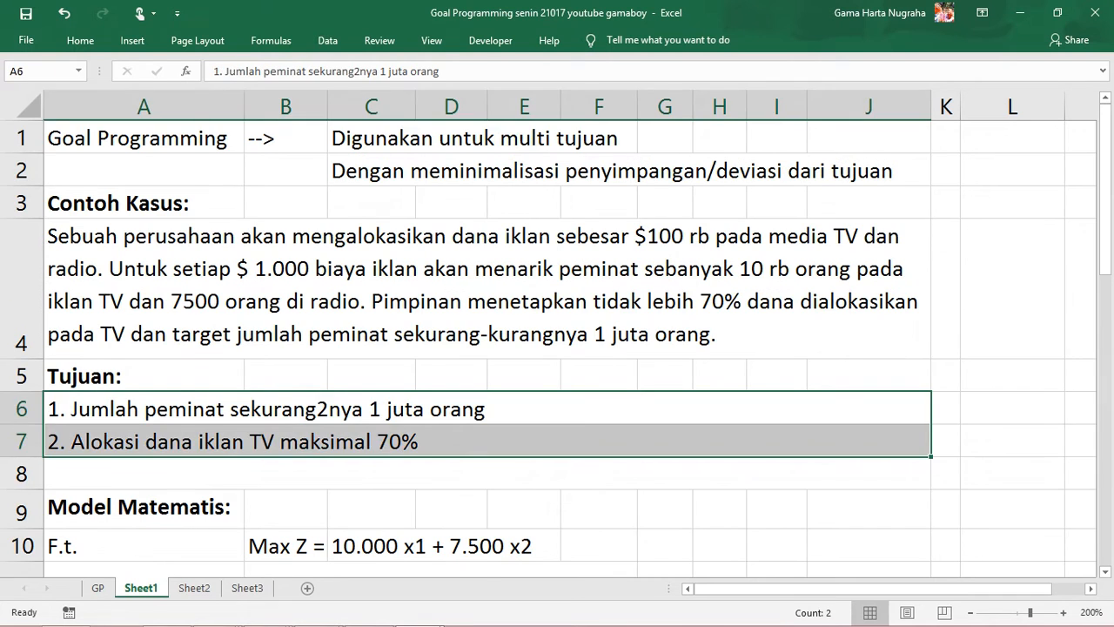
Examine the audience goal constraint with its d1+ and d1- deviation variables in B21
scroll(418, 440, down, 4)
scroll(374, 331, down, 1)
click(365, 290)
click(292, 290)
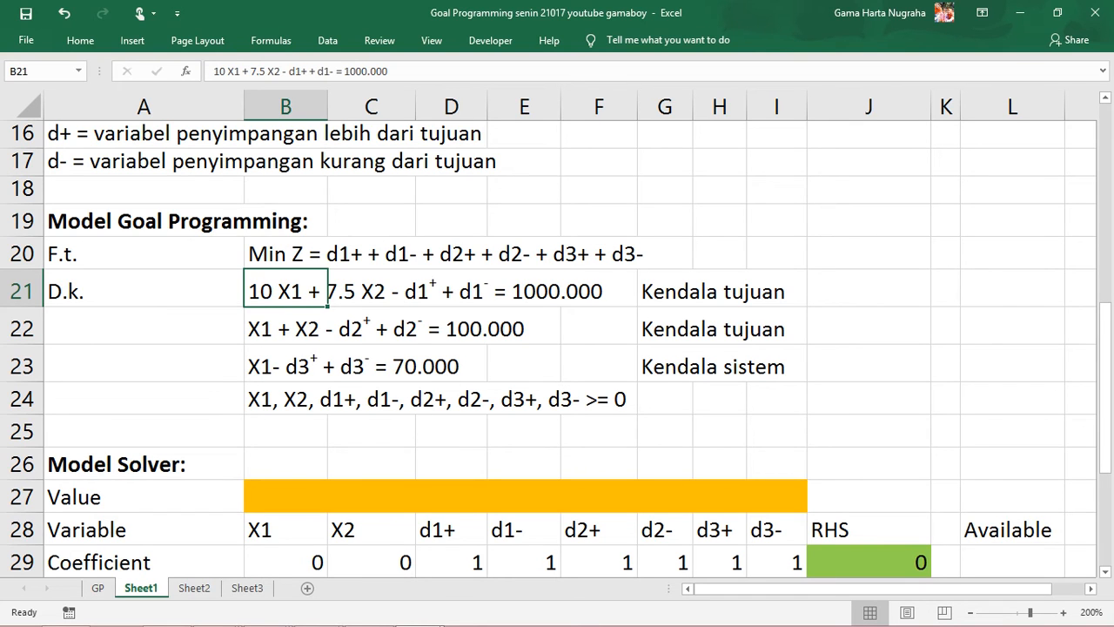
Examine the positive and negative deviation variables across the three constraints in rows 21 to 23
click(524, 290)
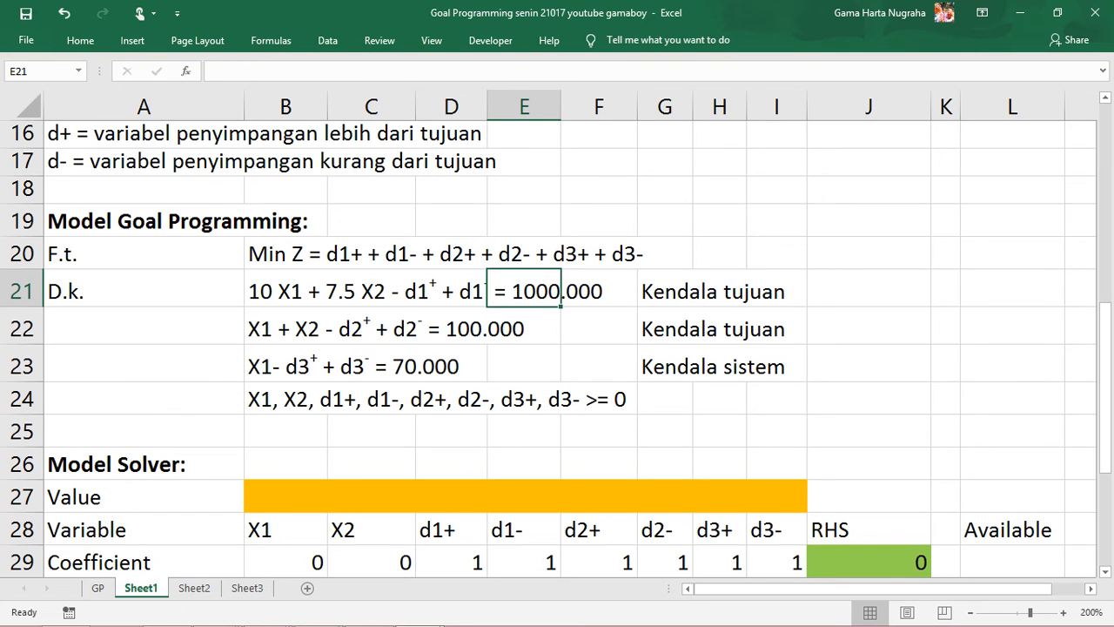
click(451, 290)
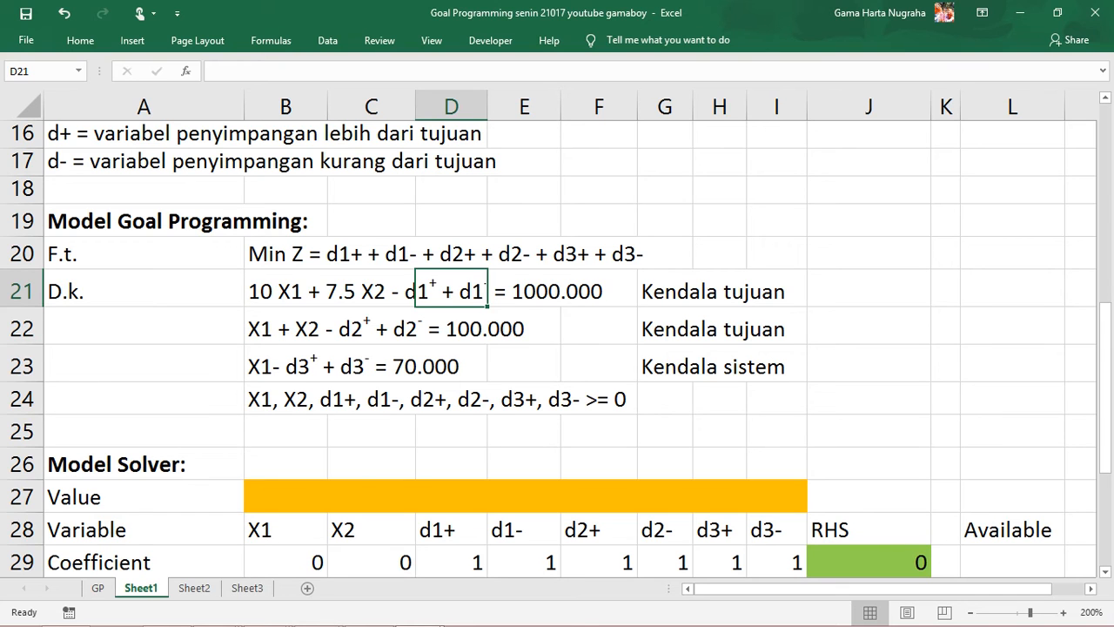
click(372, 329)
click(372, 366)
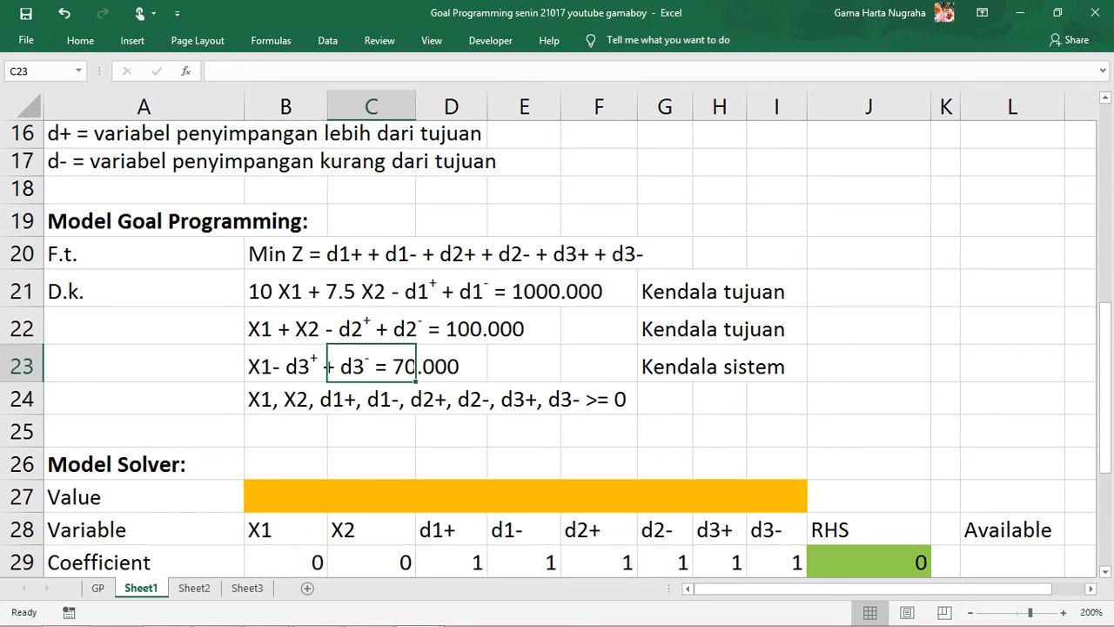
drag(143, 291, 143, 366)
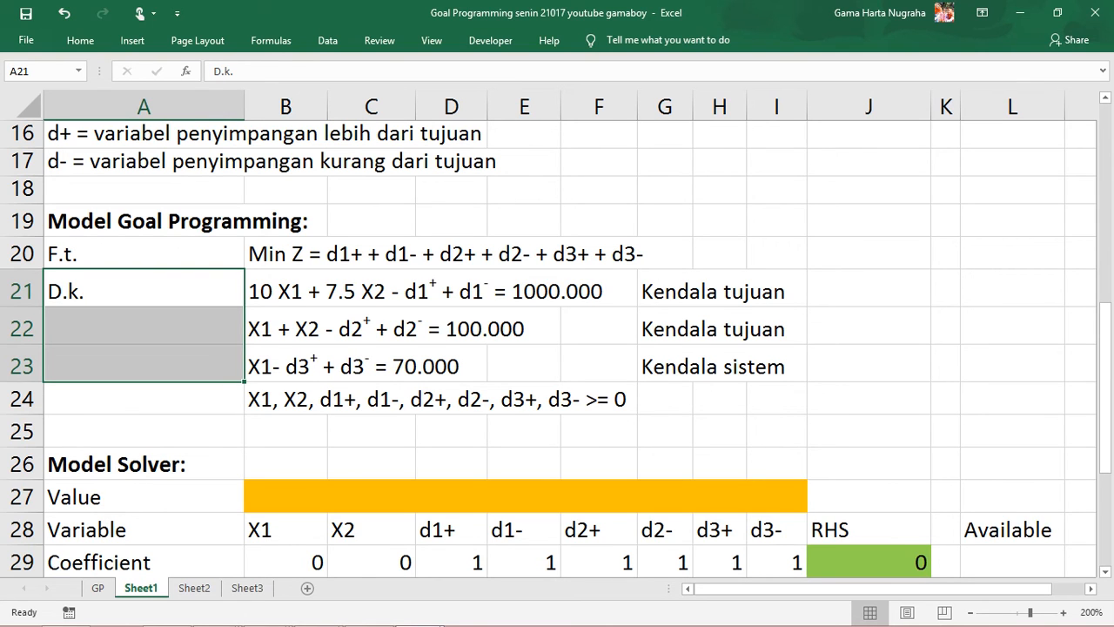
click(286, 292)
click(451, 291)
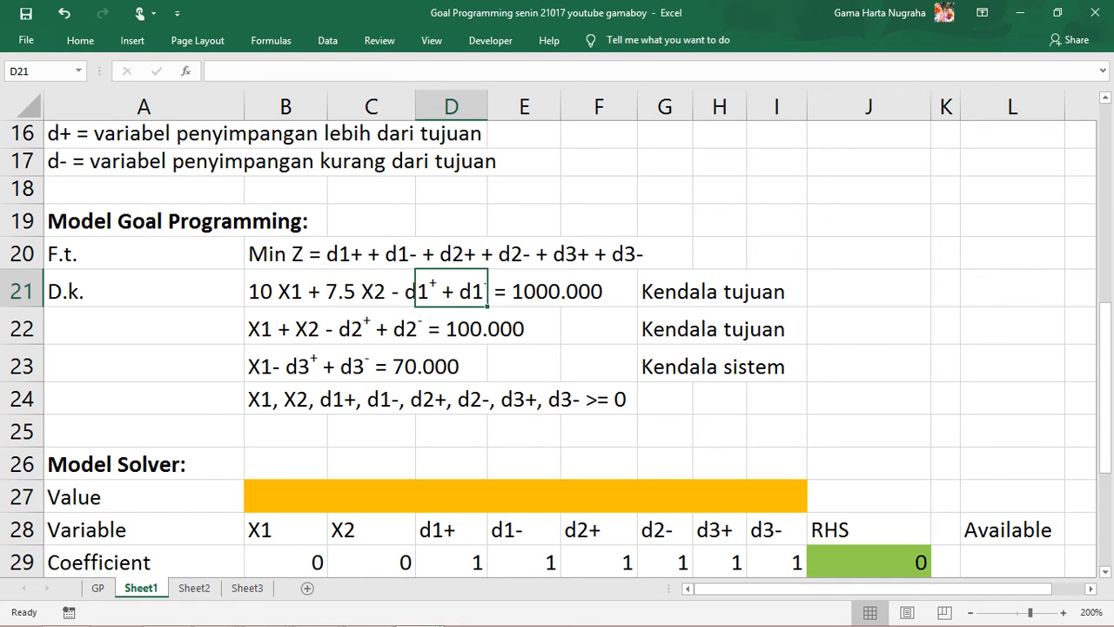
click(368, 329)
click(296, 367)
click(445, 292)
Examine the budget constraint in row 22, from its X1 and X2 terms to d2+, d2- and the right-hand side
click(285, 327)
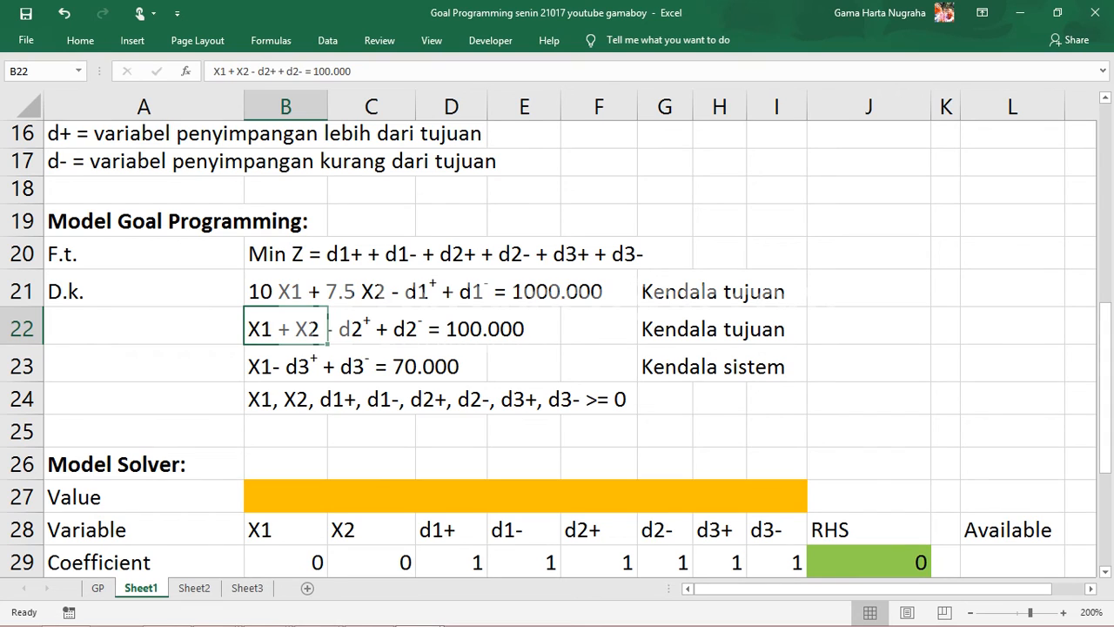
click(372, 328)
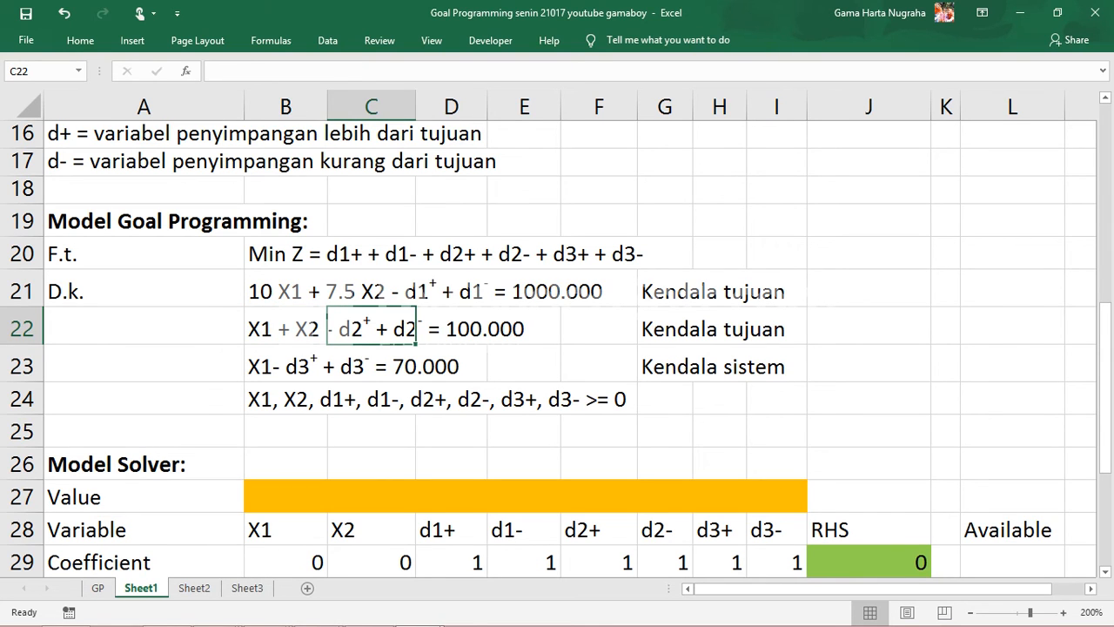
click(285, 328)
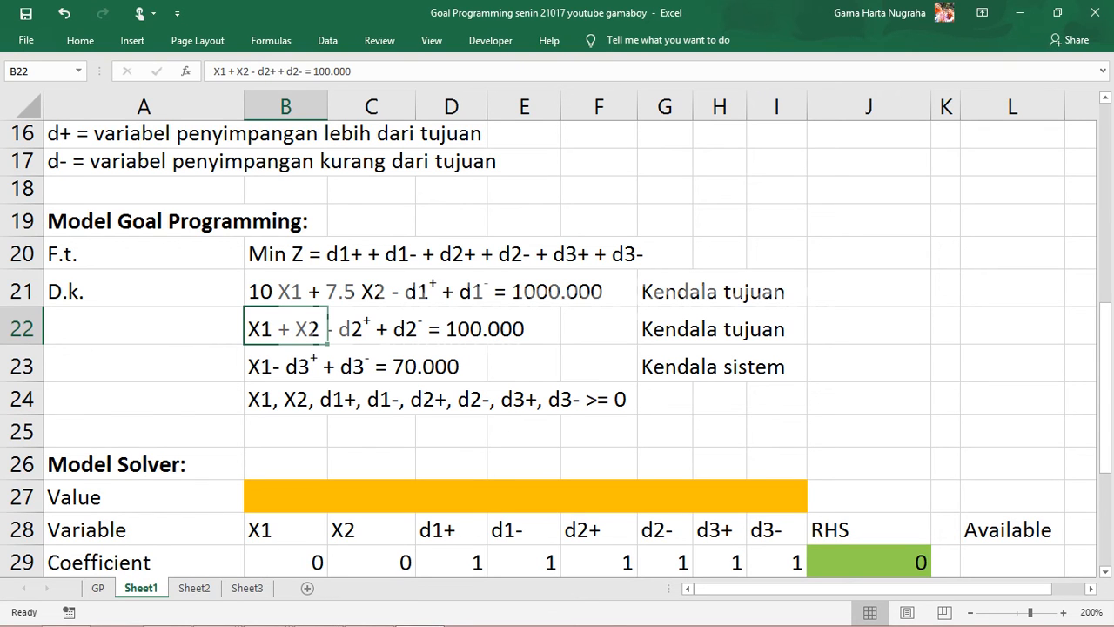
click(372, 329)
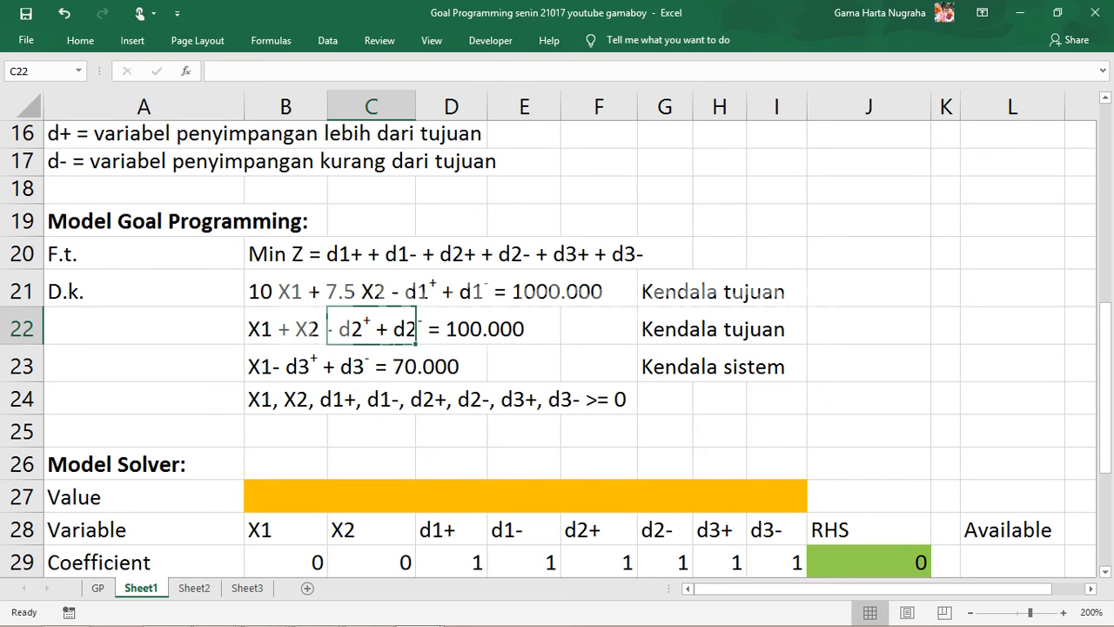
click(524, 327)
click(451, 327)
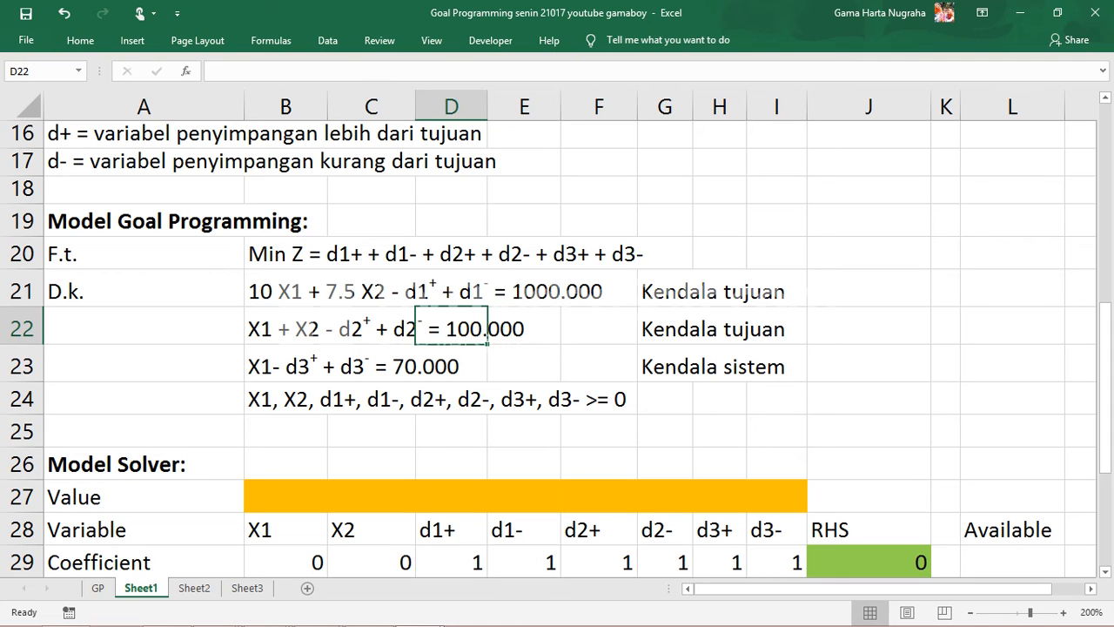
click(371, 328)
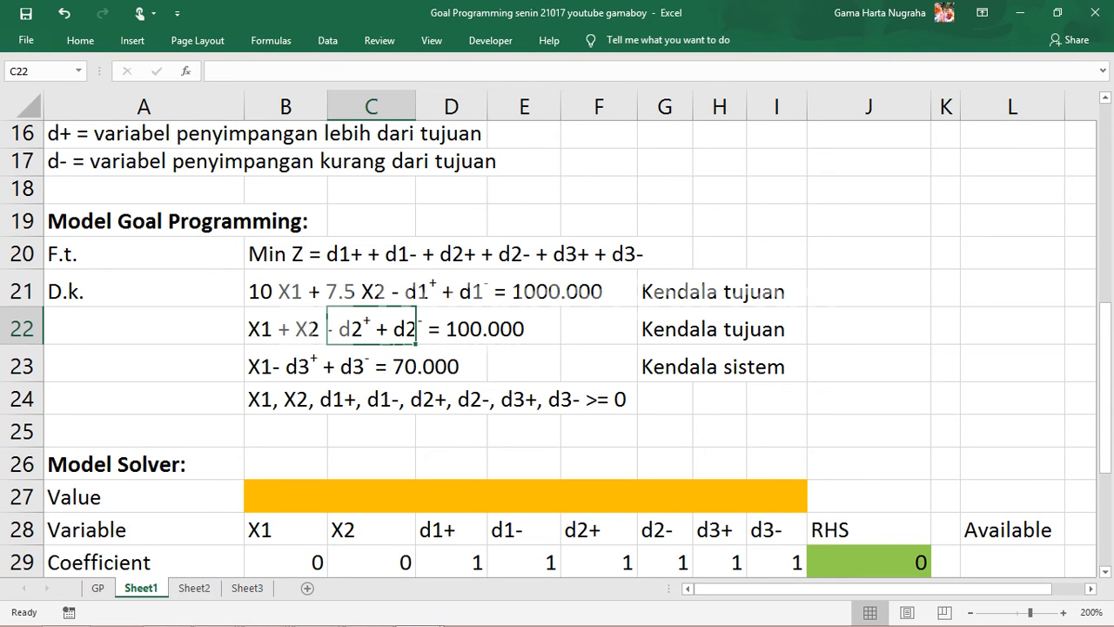
Compare the "Kendala sistem" label on the row 23 constraint with the two goals listed under Tujuan
click(325, 366)
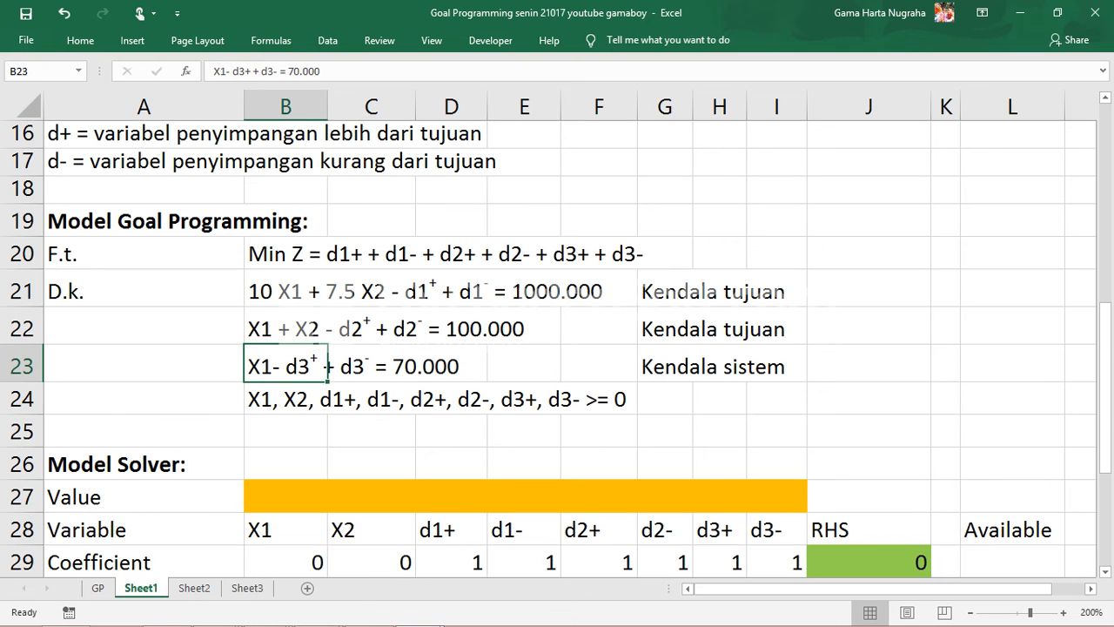
click(665, 366)
click(777, 365)
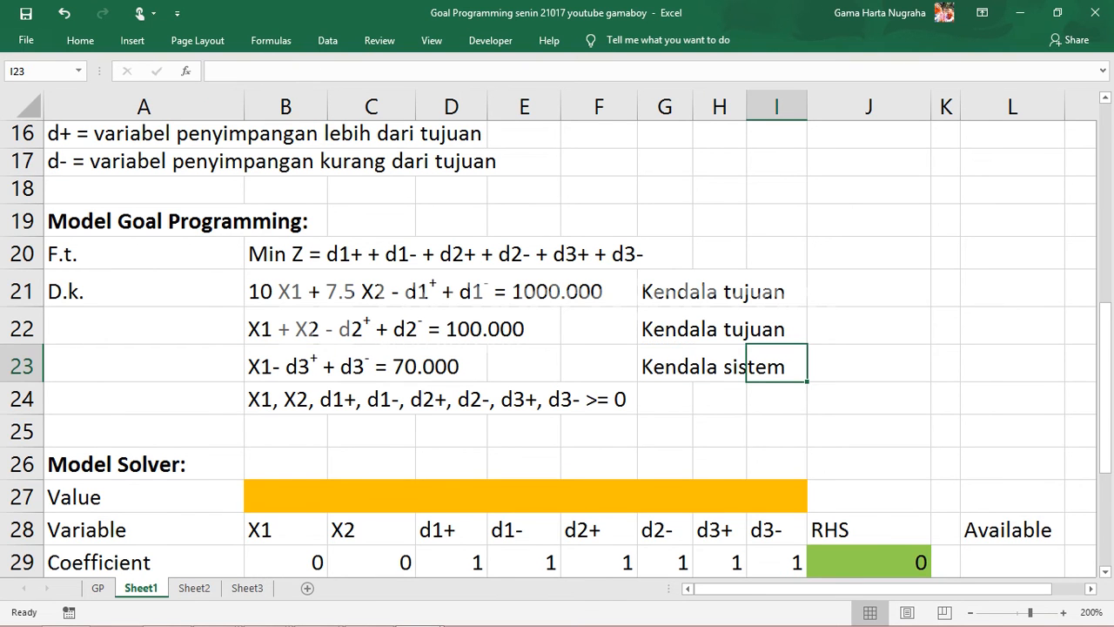
scroll(776, 366, up, 4)
drag(52, 310, 869, 343)
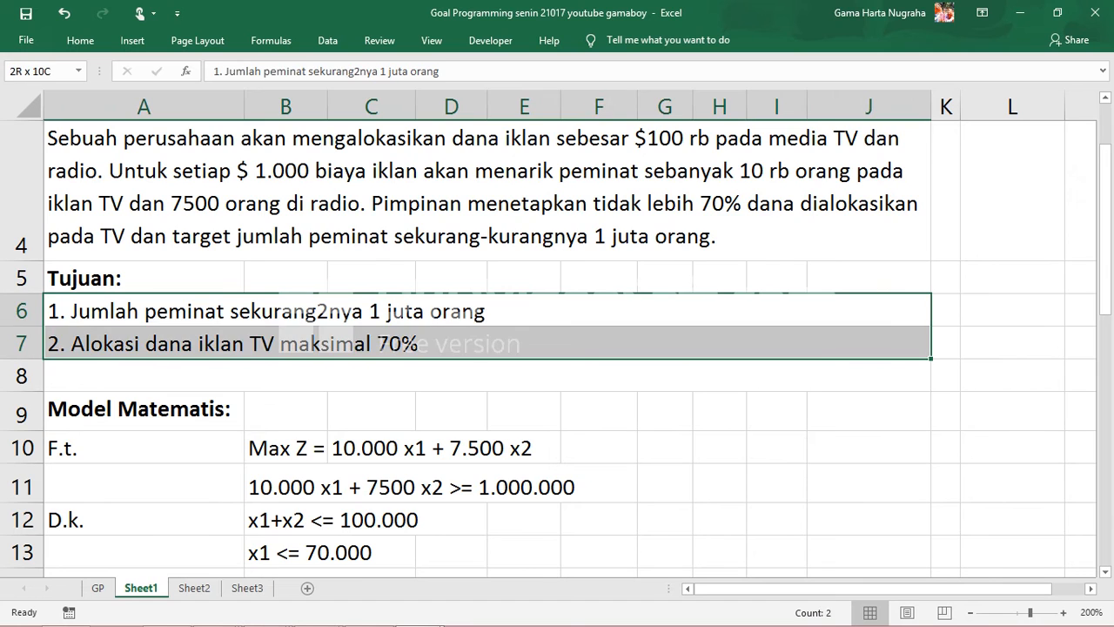
scroll(869, 343, down, 4)
click(665, 366)
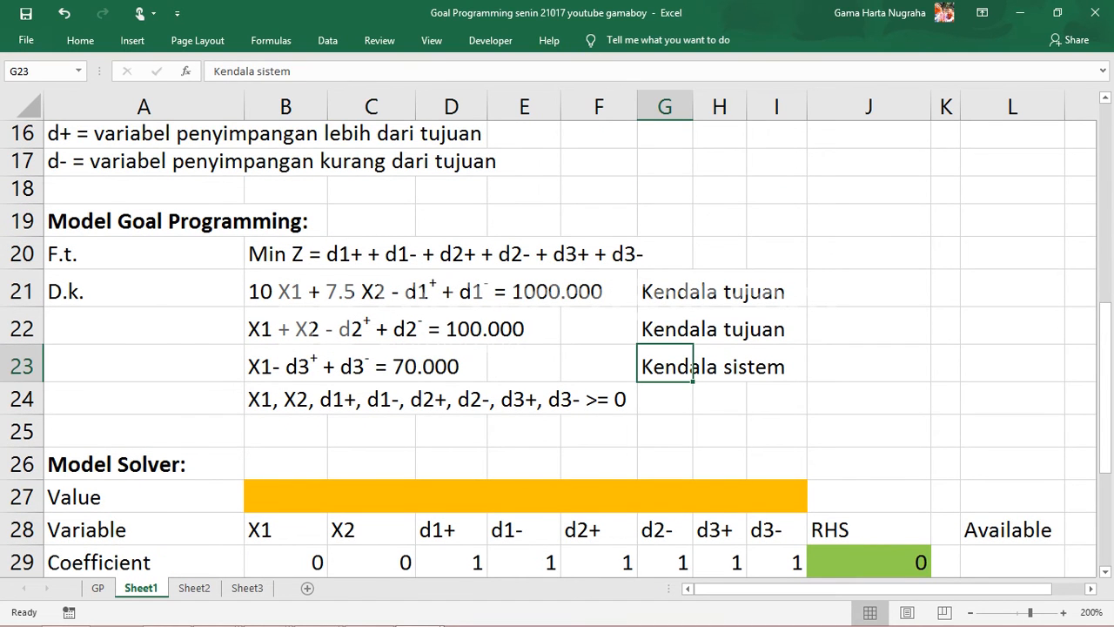
Reread the case description in row 4 and relate it to the TV allocation constraint in B23
scroll(692, 370, up, 3)
scroll(558, 340, up, 2)
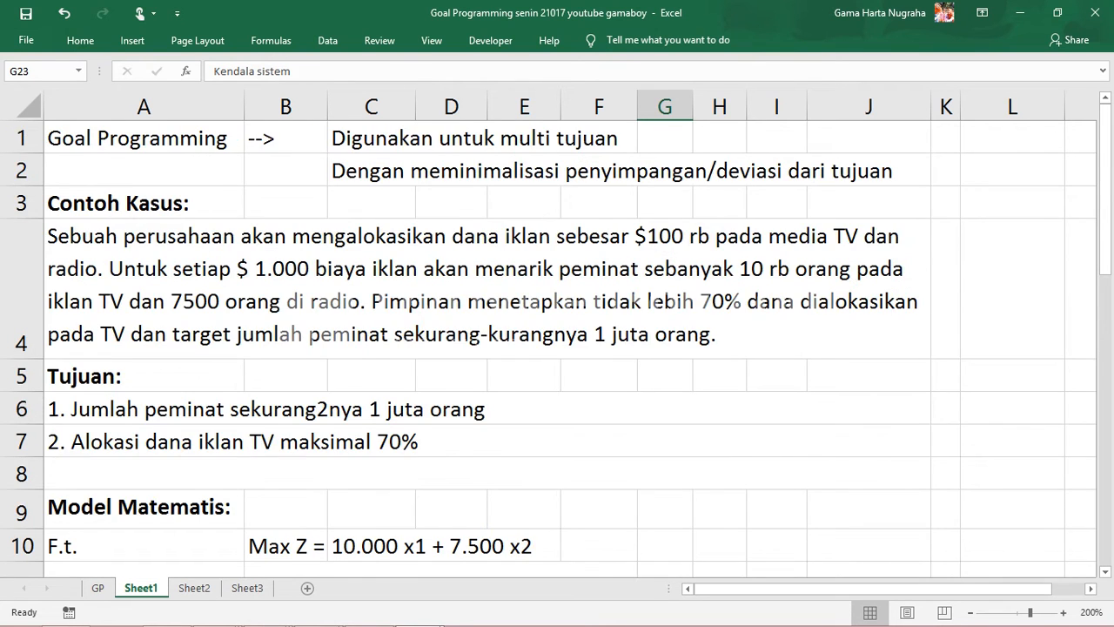
scroll(692, 371, down, 5)
click(325, 367)
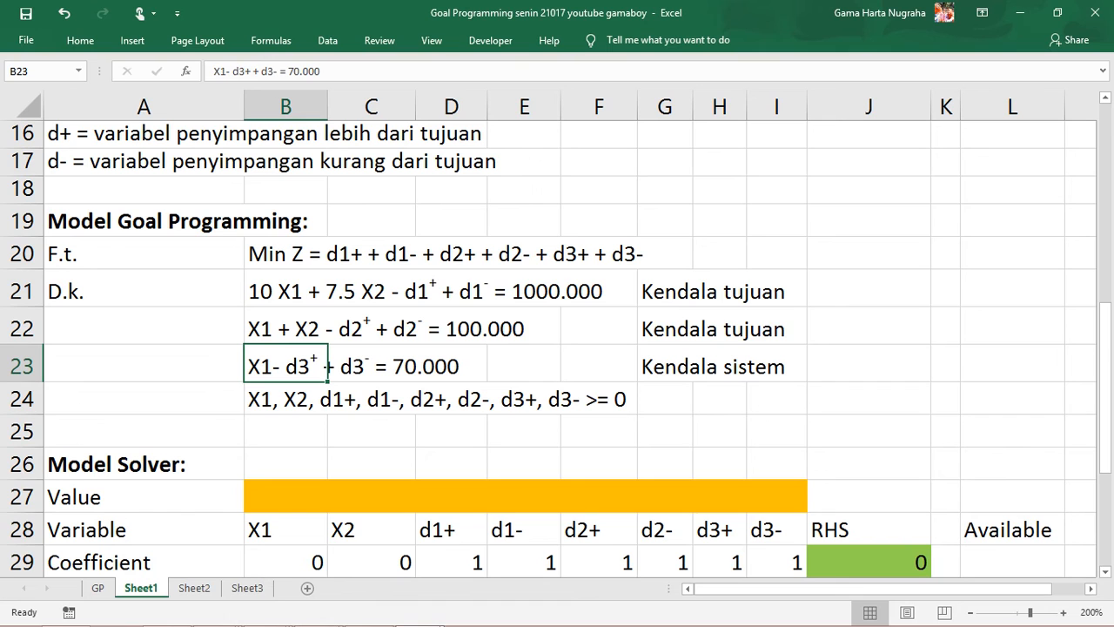
Examine the non-negativity condition in B24 for X1, X2 and all the deviation variables
click(322, 399)
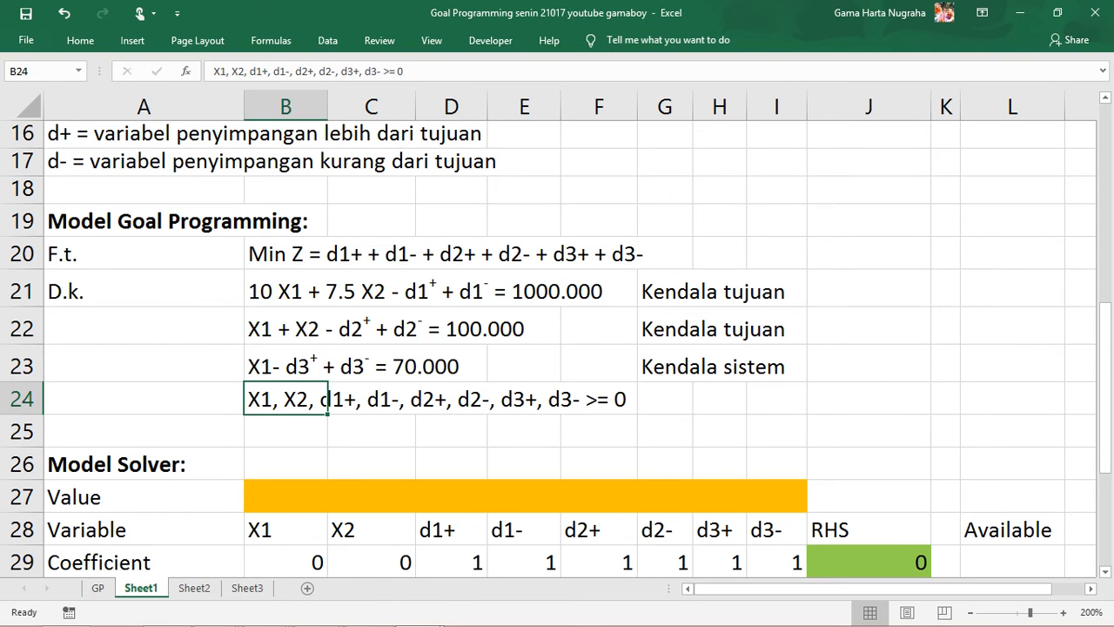
key(shift+Right)
key(shift+Right)
key(shift+Right)
key(shift+Right)
key(Right)
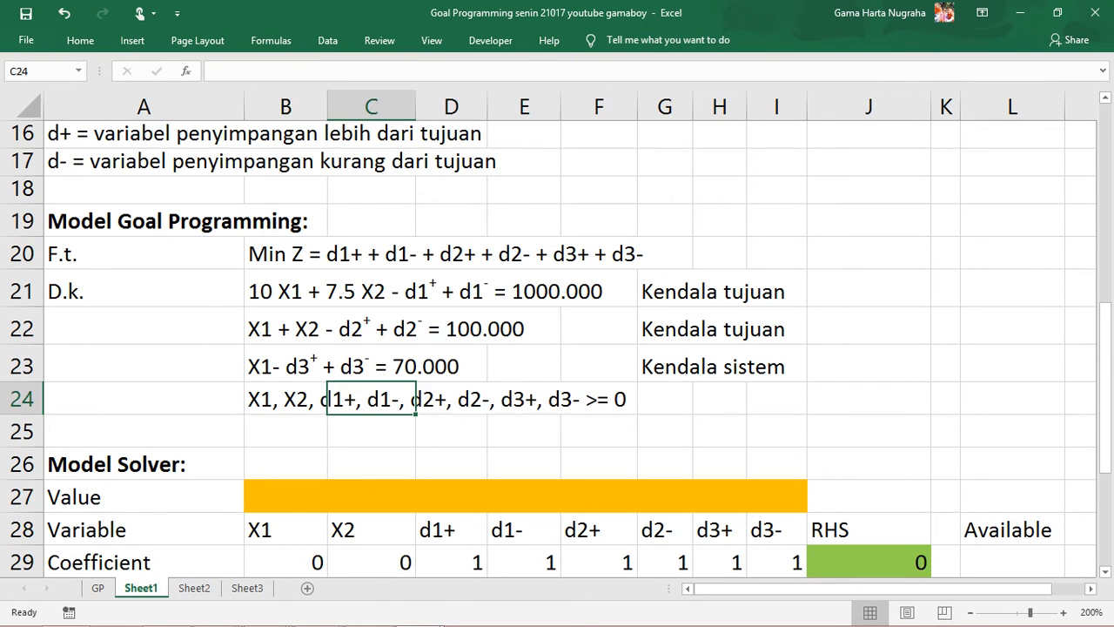
drag(288, 398, 523, 399)
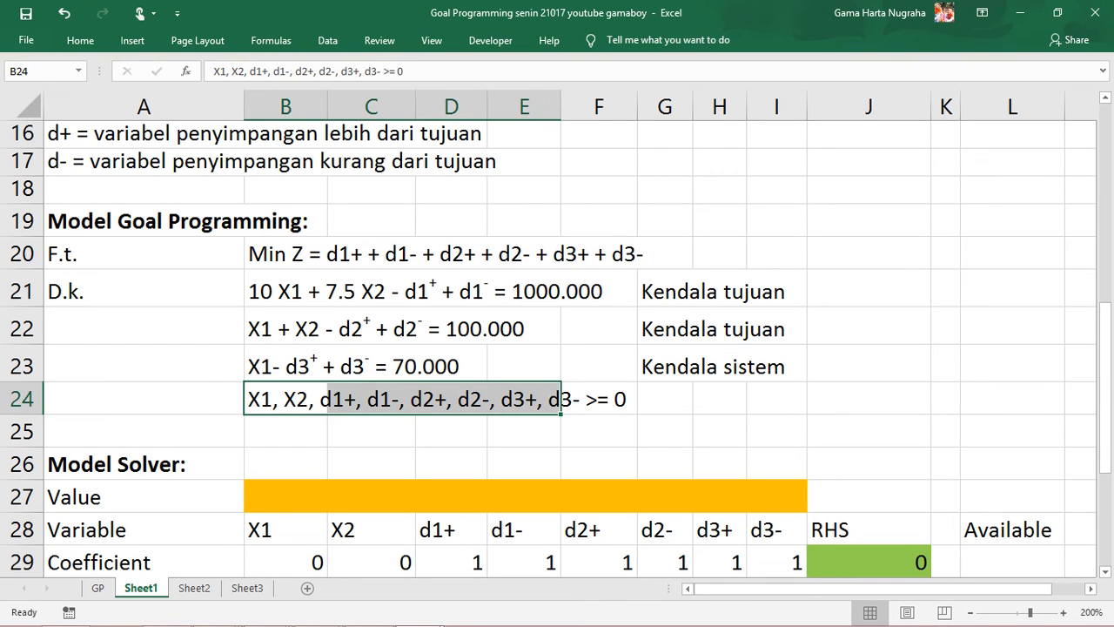
click(287, 399)
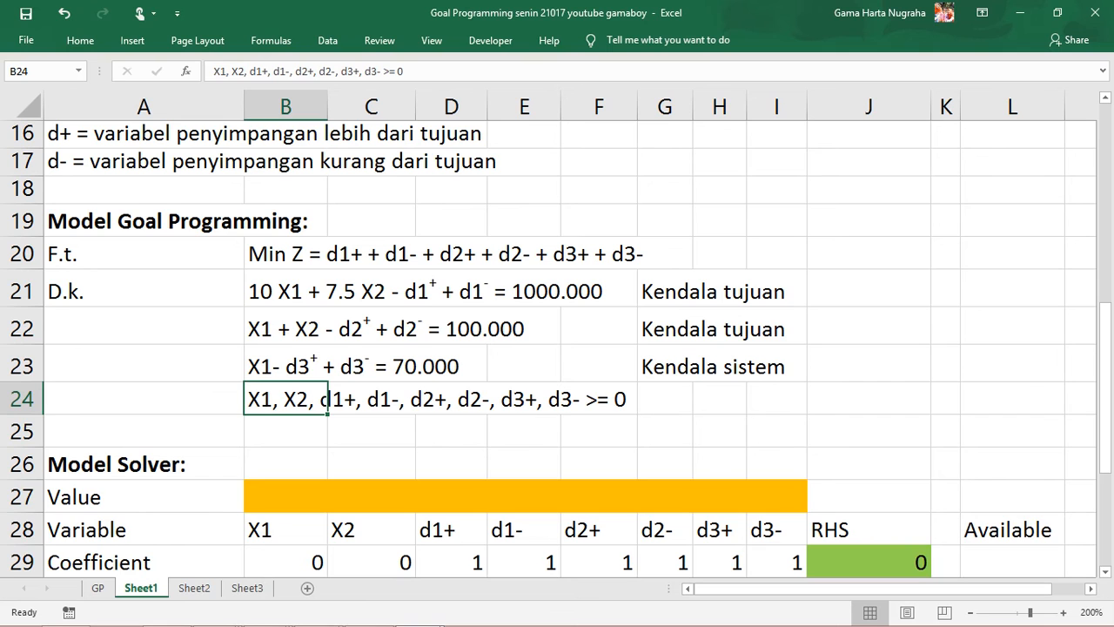
click(371, 399)
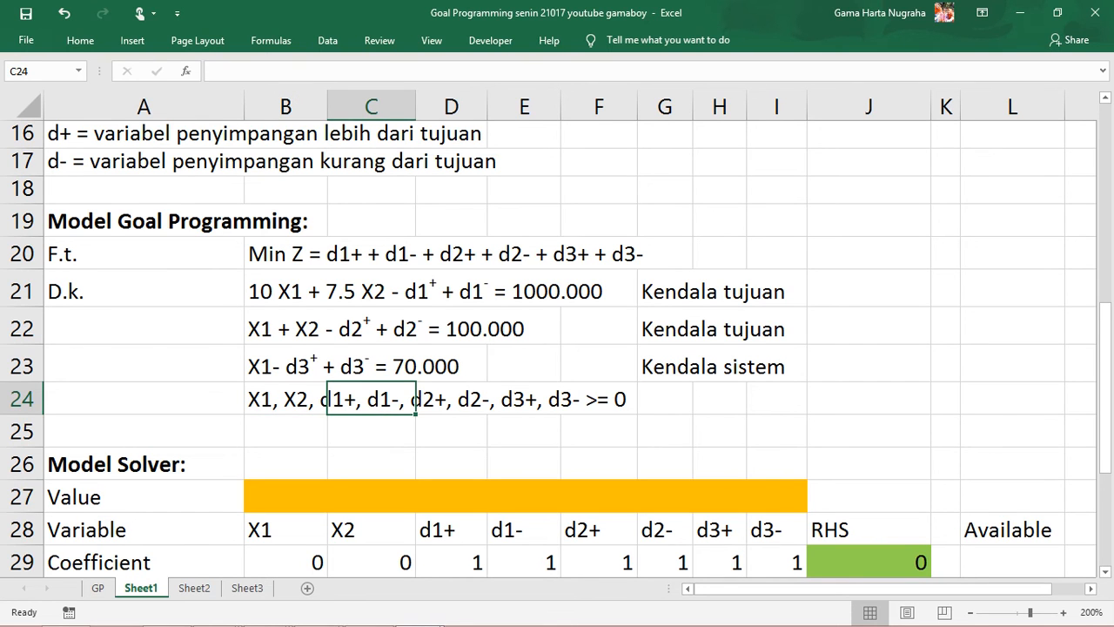
Review the three constraint equations in B21:B23 one after another
click(322, 291)
click(322, 328)
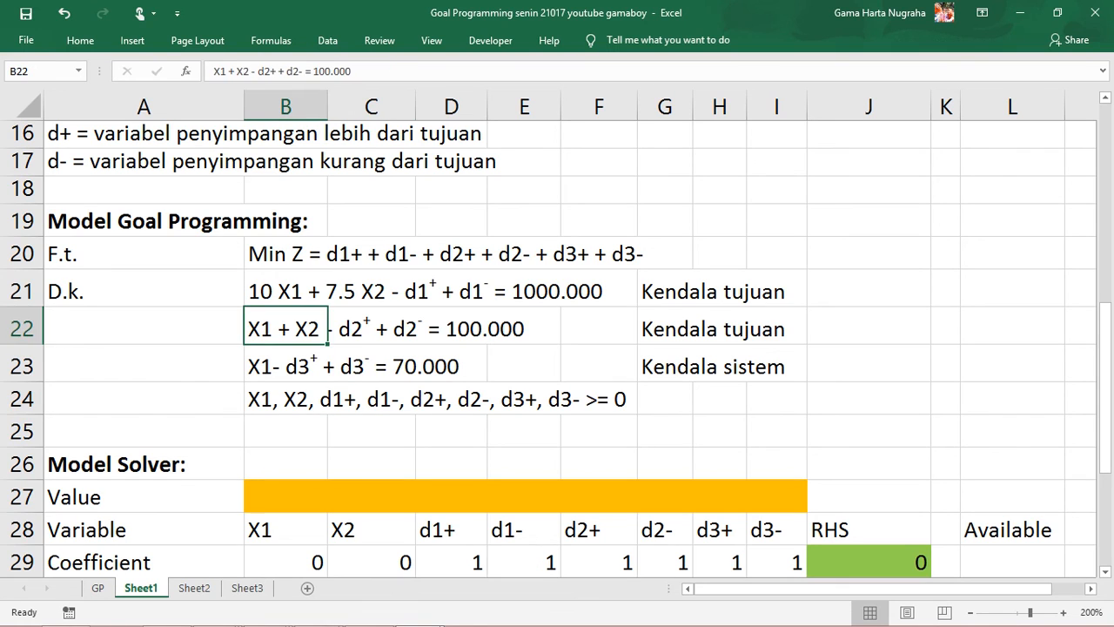
click(322, 366)
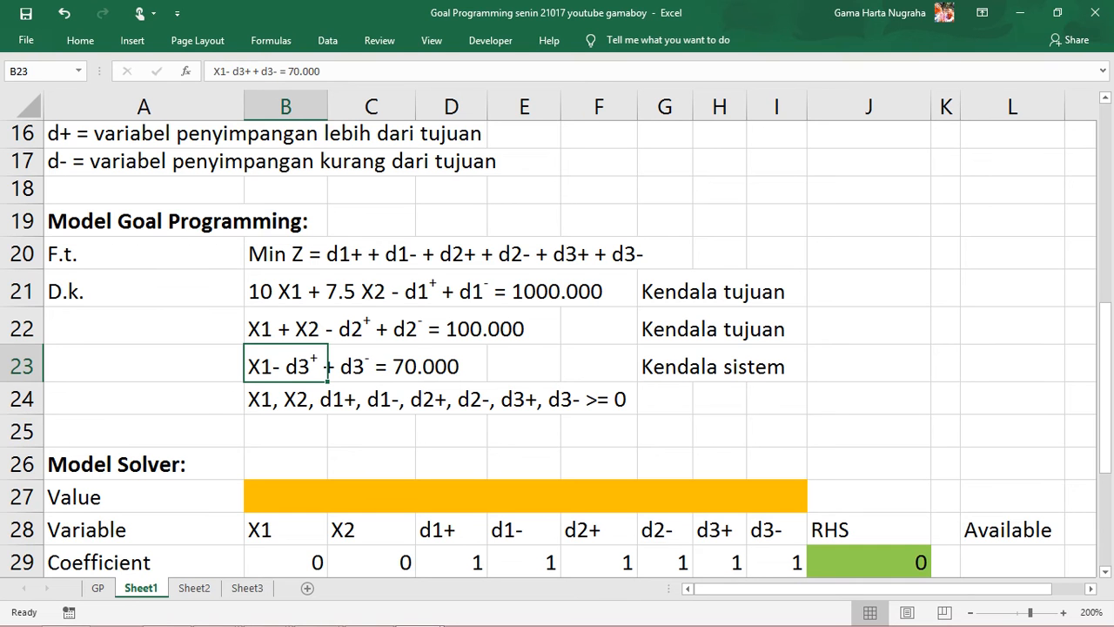
Examine the layout of the Model Solver table in rows 27 to 33, from Value to Available
scroll(322, 367, down, 3)
scroll(322, 366, up, 2)
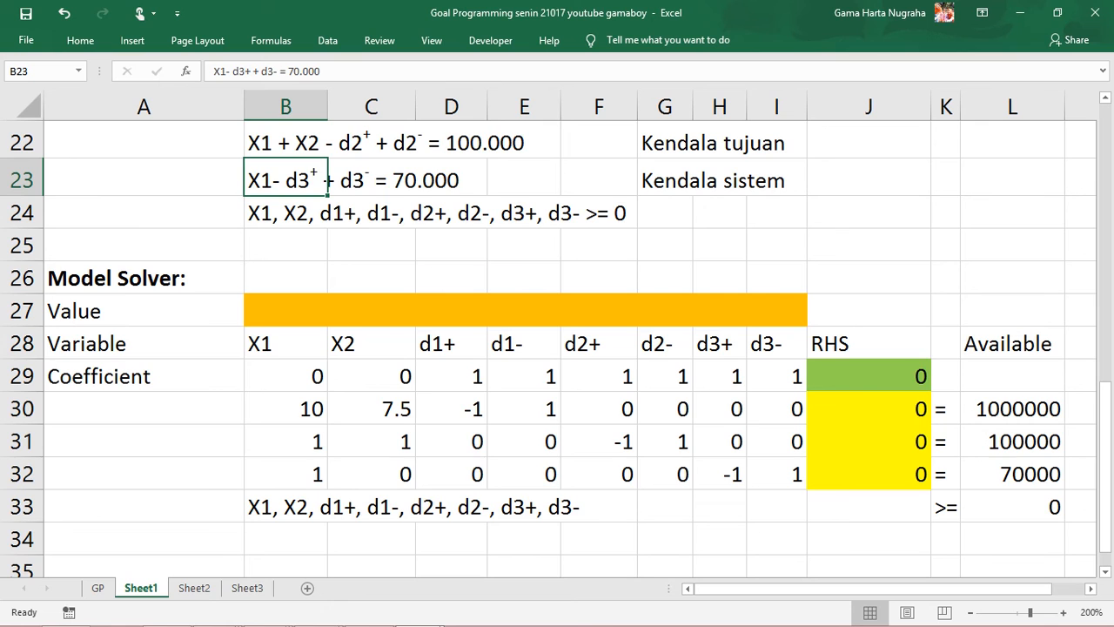
scroll(451, 334, down, 1)
click(451, 334)
drag(144, 203, 1013, 430)
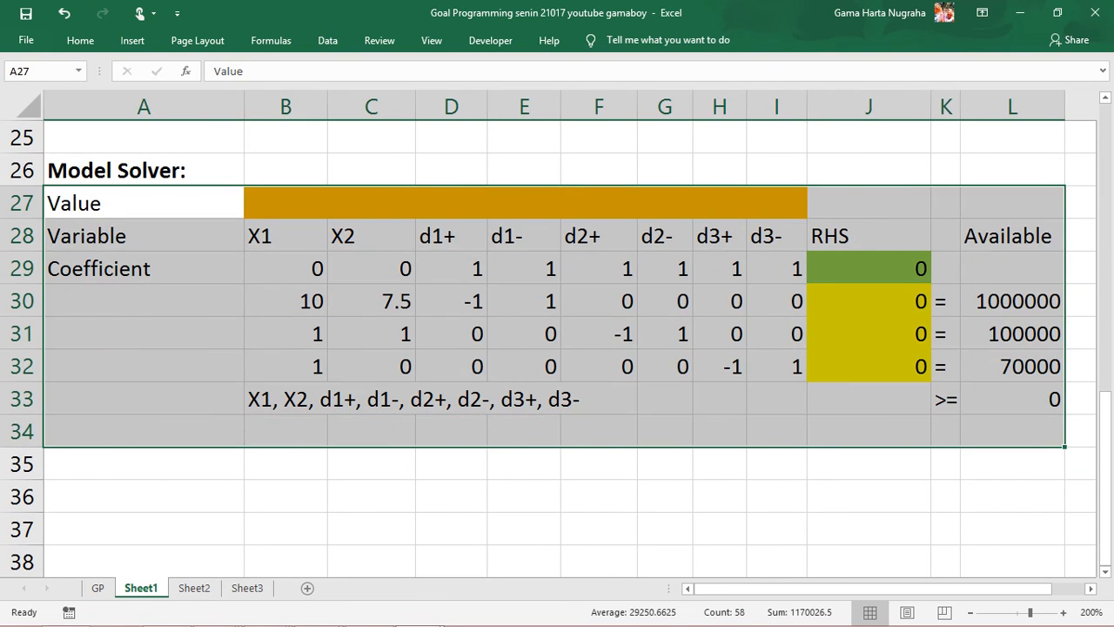
click(777, 431)
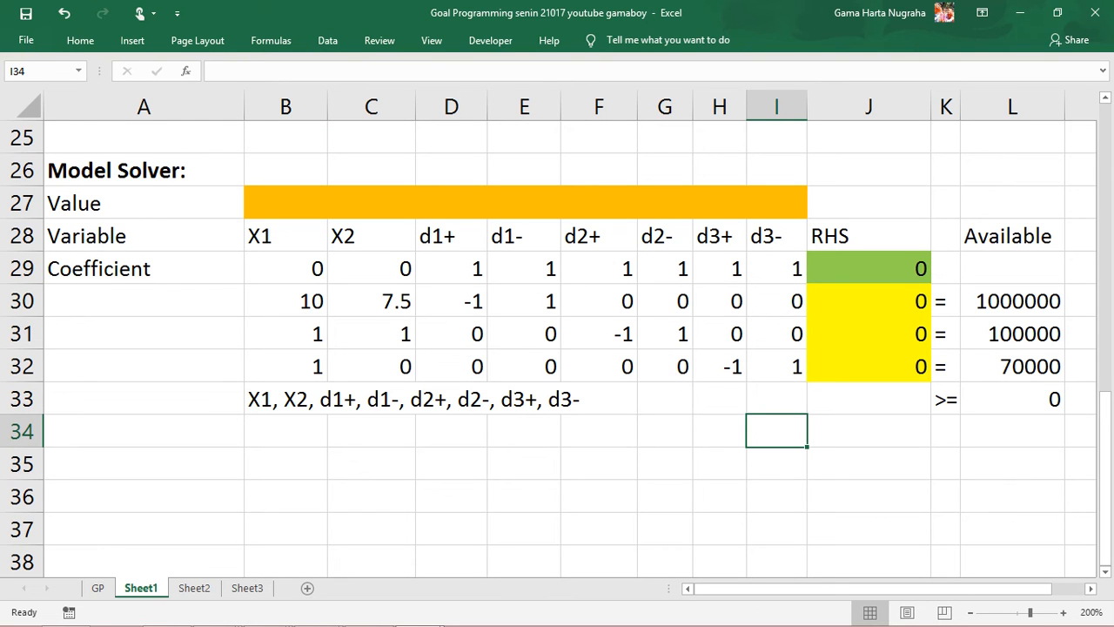
Compare the X1 and X2 columns of the Coefficient row with the terms of the Min Z function in row 20
click(371, 268)
scroll(371, 268, up, 2)
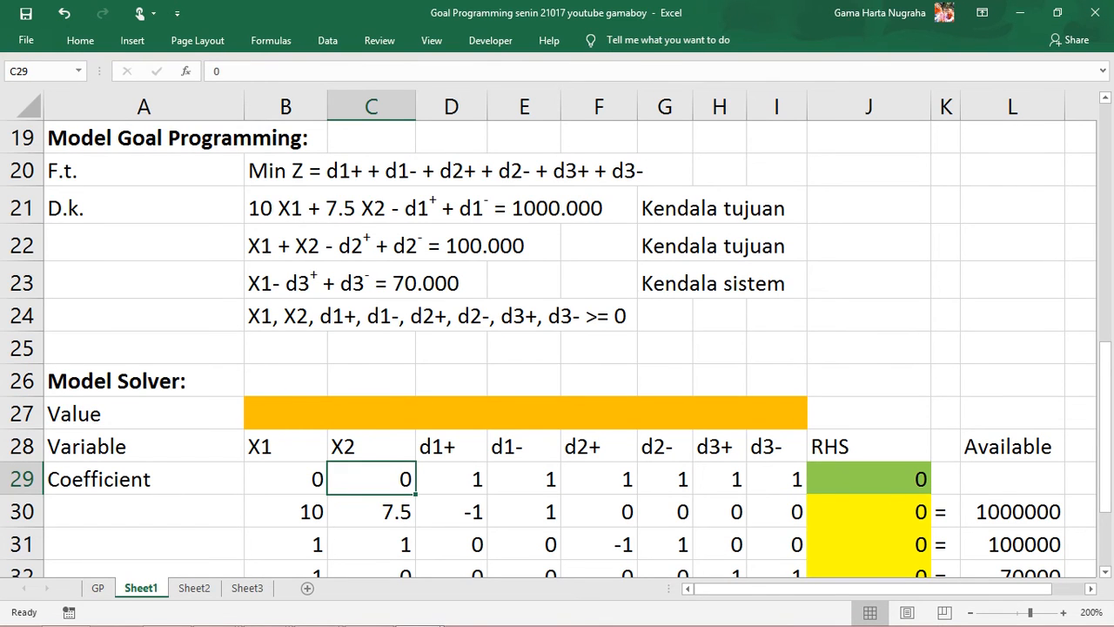
click(285, 170)
click(370, 170)
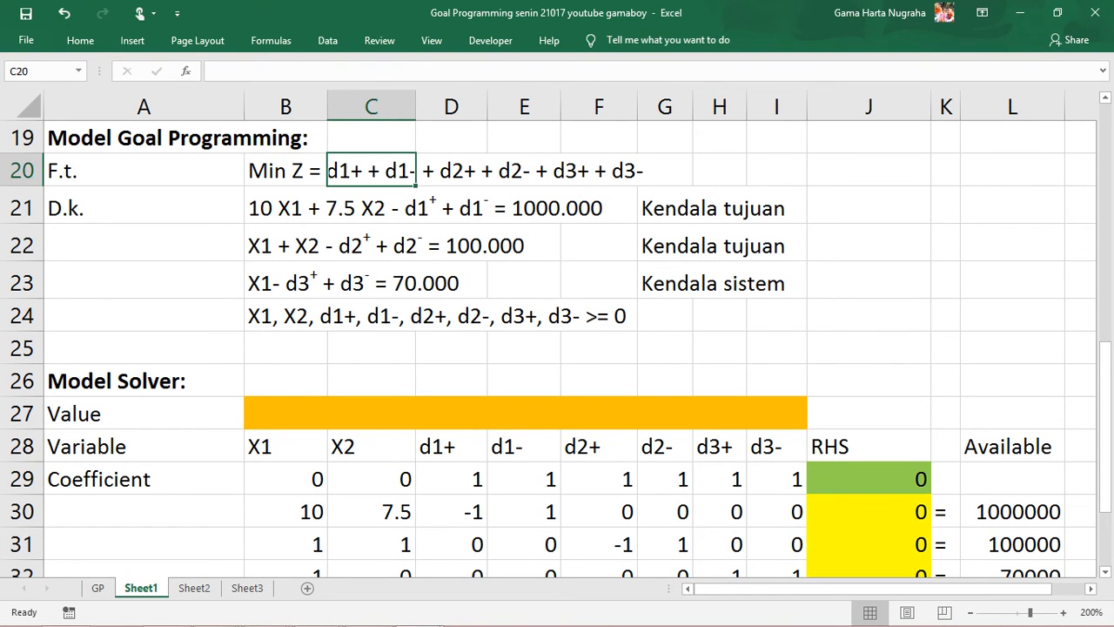
click(285, 446)
click(371, 446)
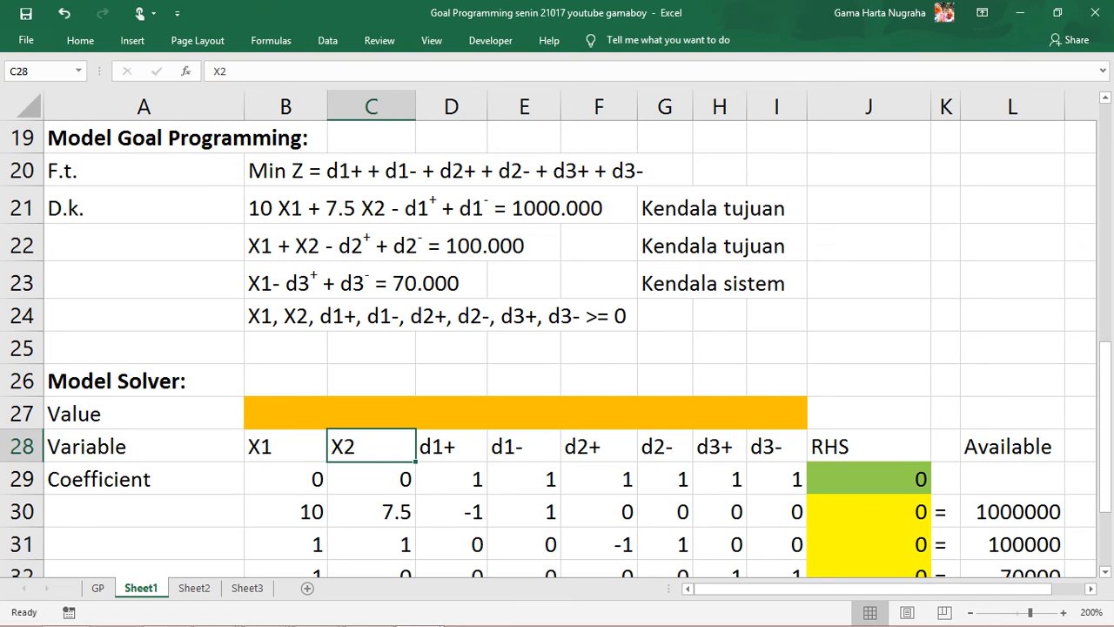
click(371, 171)
click(666, 171)
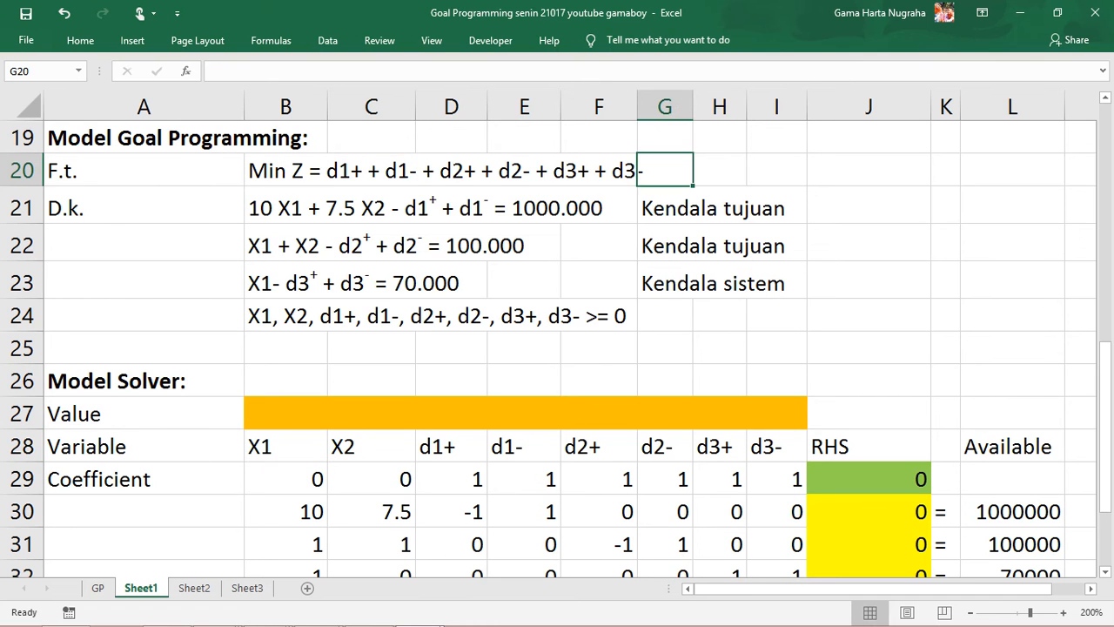
Check the objective coefficients in B29:C29 and D29:I29 against the deviation variables in the Min Z function
scroll(557, 348, down, 1)
drag(285, 376, 371, 376)
click(451, 376)
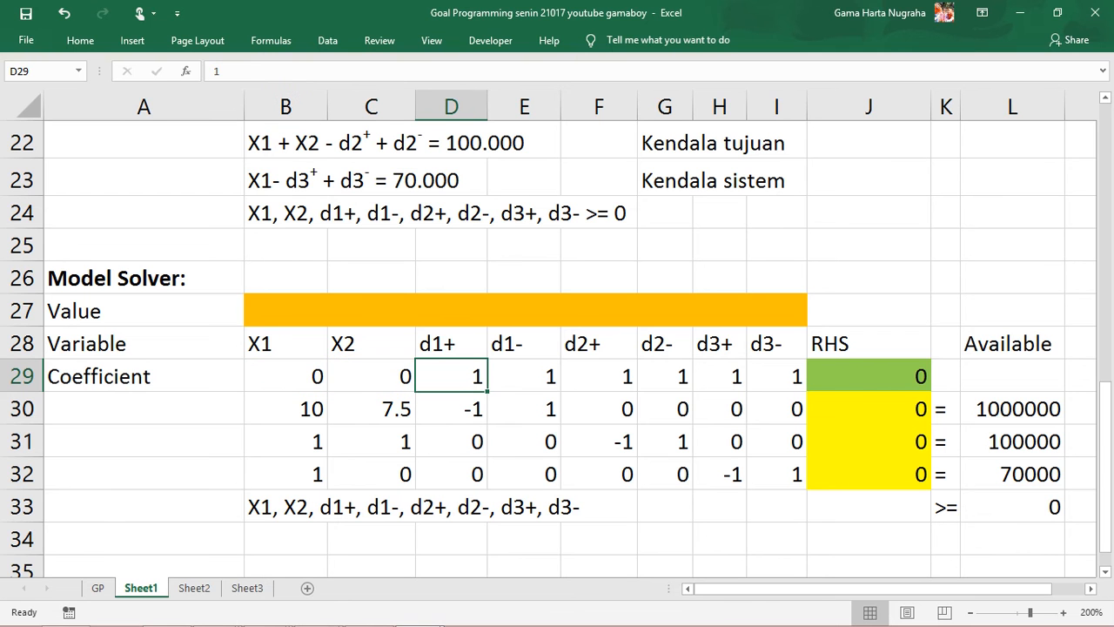
drag(450, 376, 777, 377)
scroll(776, 376, up, 1)
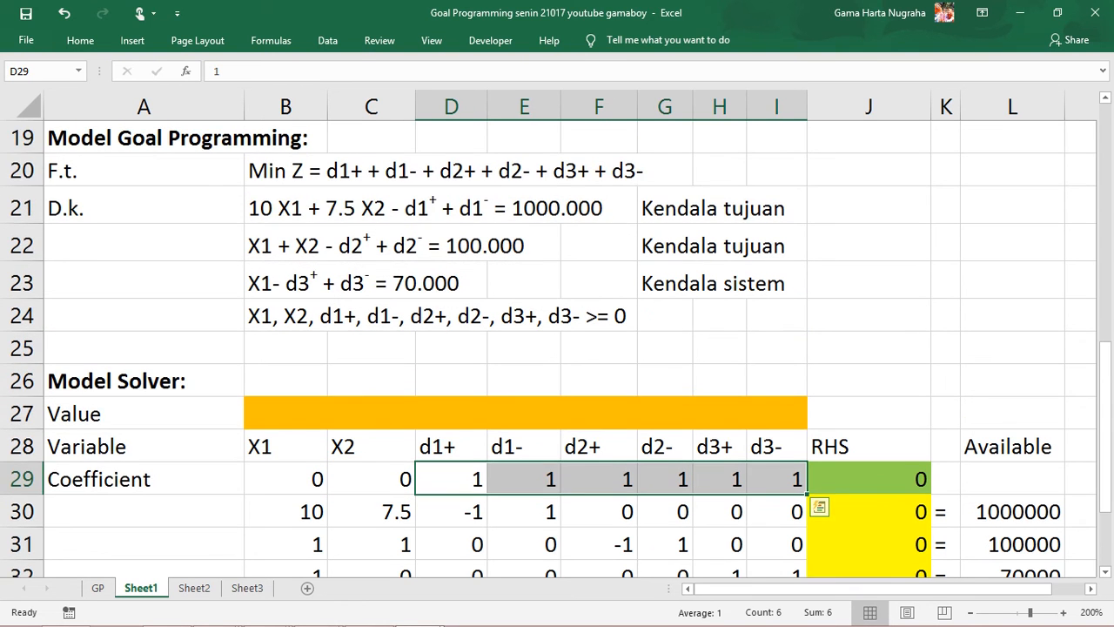
scroll(557, 348, down, 1)
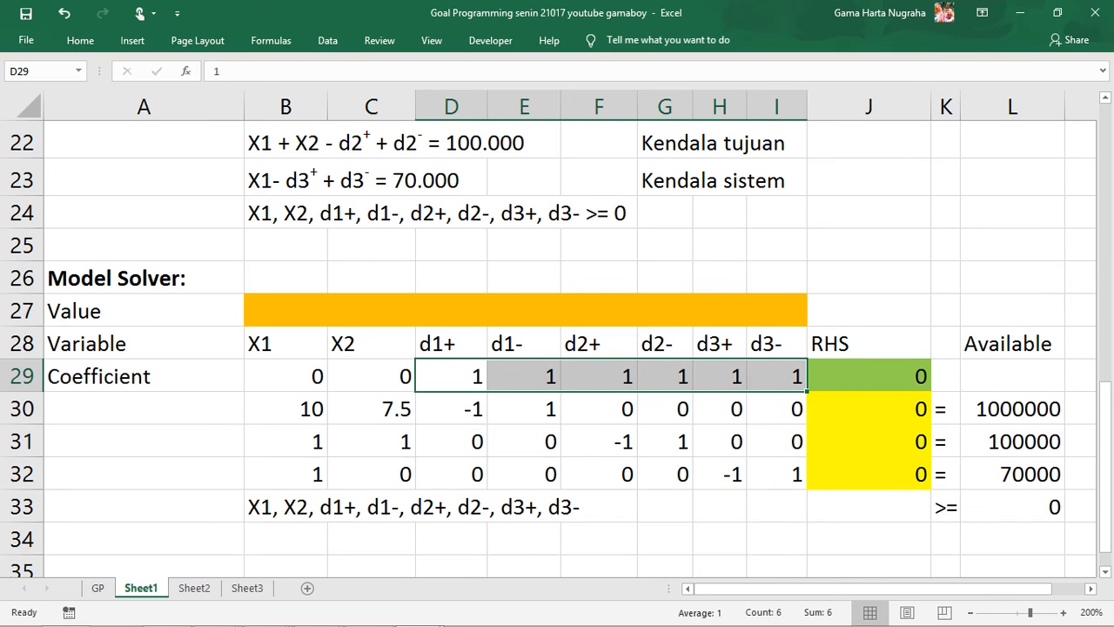
Check the coefficients in B30:I30 for X1, X2 and the deviation variables of the first goal constraint
drag(286, 409, 375, 409)
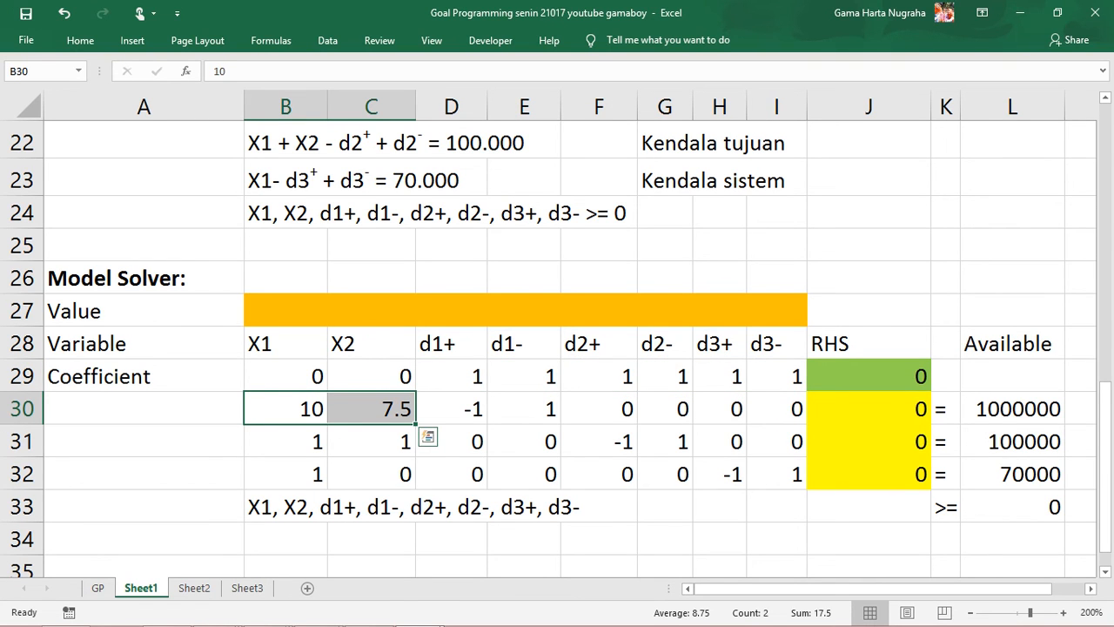
click(451, 409)
click(524, 409)
click(451, 409)
click(525, 409)
click(599, 409)
click(720, 409)
click(777, 410)
click(665, 409)
Check the X1, X2 and deviation variable coefficients of the second and third constraints in rows 31 and 32
click(286, 442)
click(370, 441)
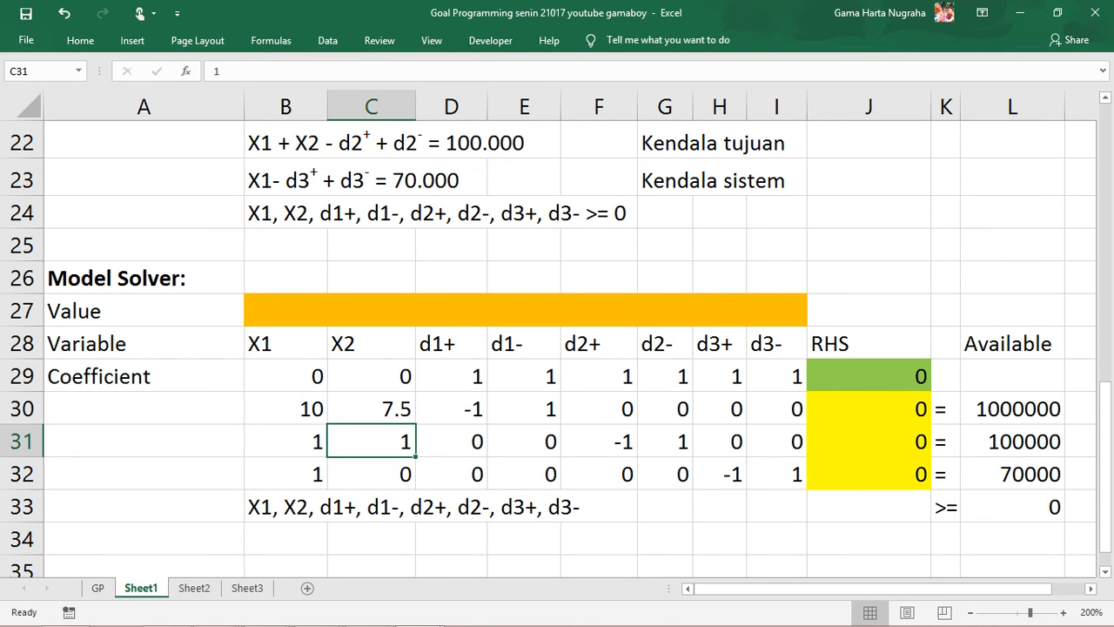
click(599, 441)
click(665, 442)
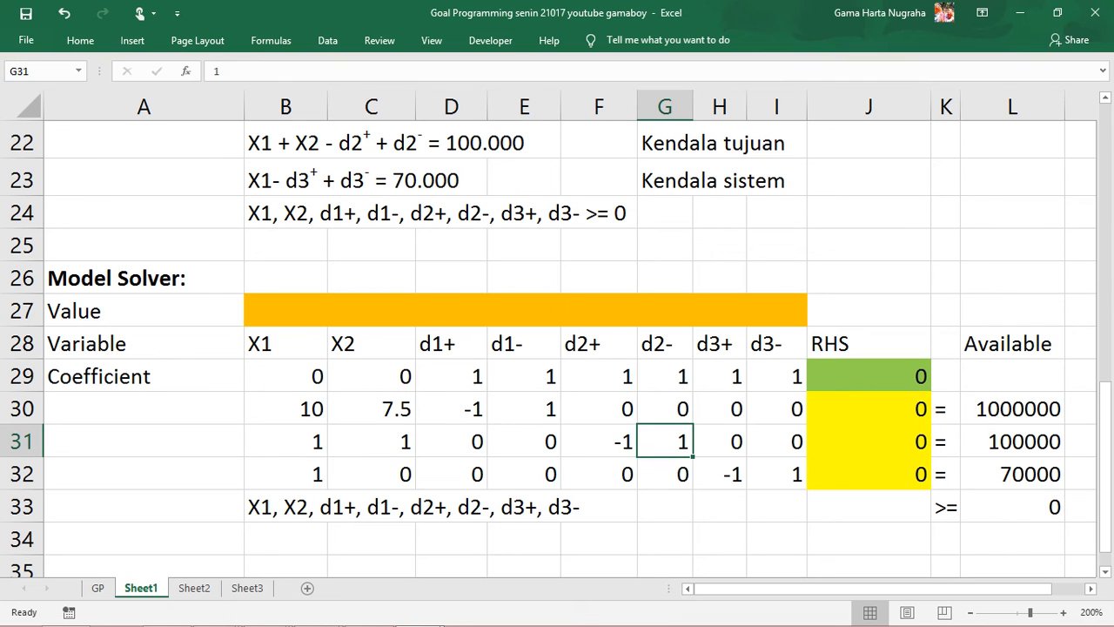
click(286, 475)
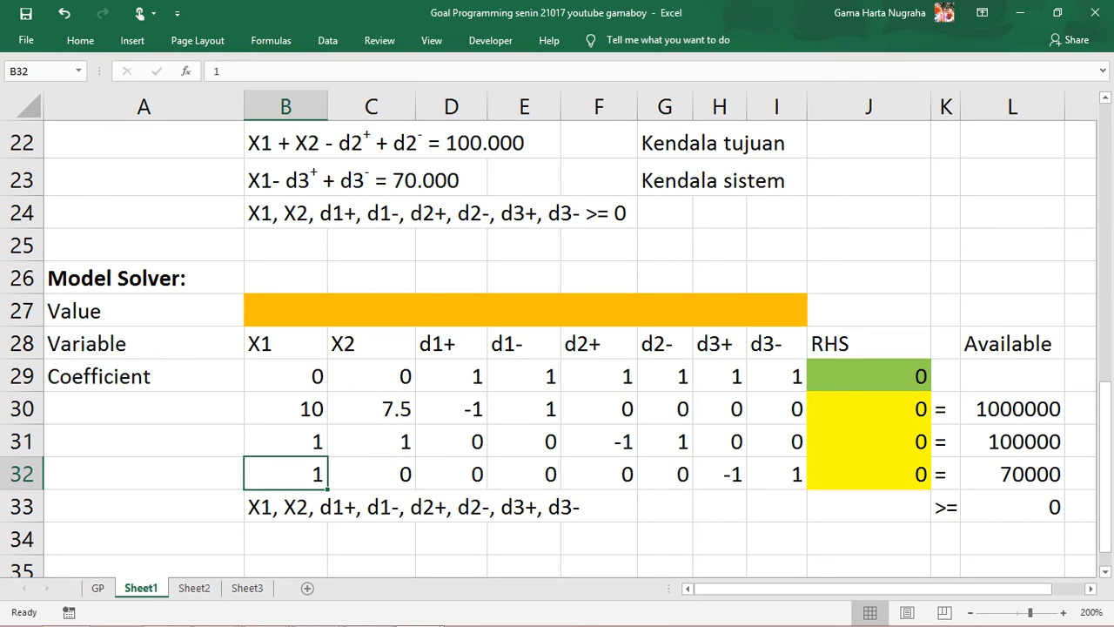
drag(720, 474, 778, 475)
Review the SUMPRODUCT formulas in the RHS cells J29:J32
click(869, 474)
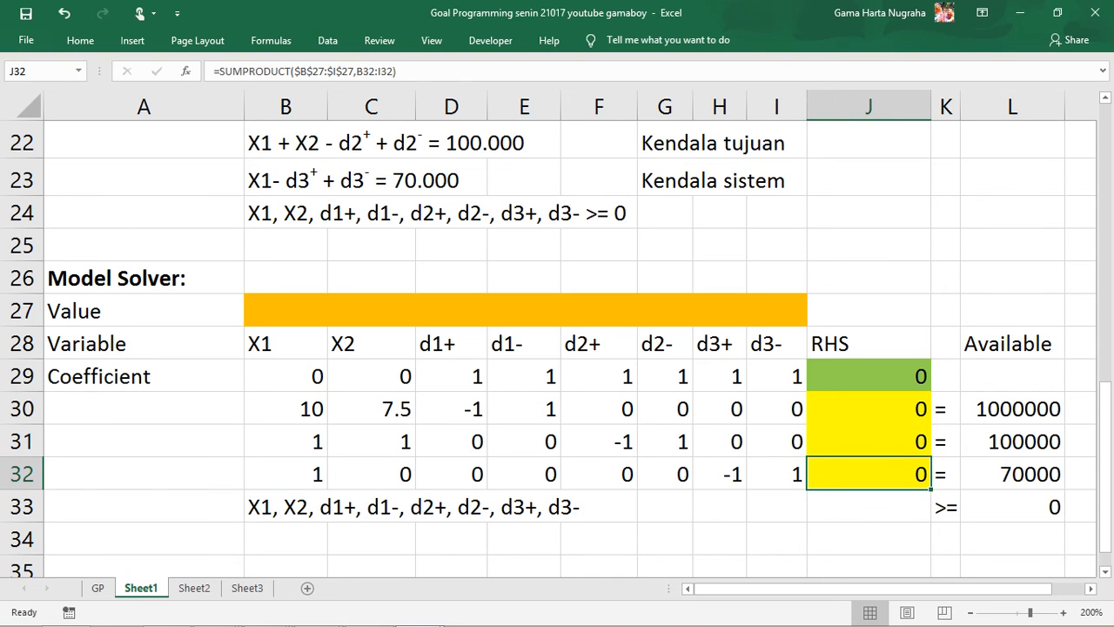
click(869, 376)
click(869, 409)
click(869, 442)
click(869, 474)
click(868, 376)
click(869, 409)
click(869, 441)
click(869, 475)
click(869, 376)
Examine the empty Value cells B27:I27 together with the decision and deviation variable names in B28:I28
drag(285, 310, 776, 311)
scroll(557, 349, up, 1)
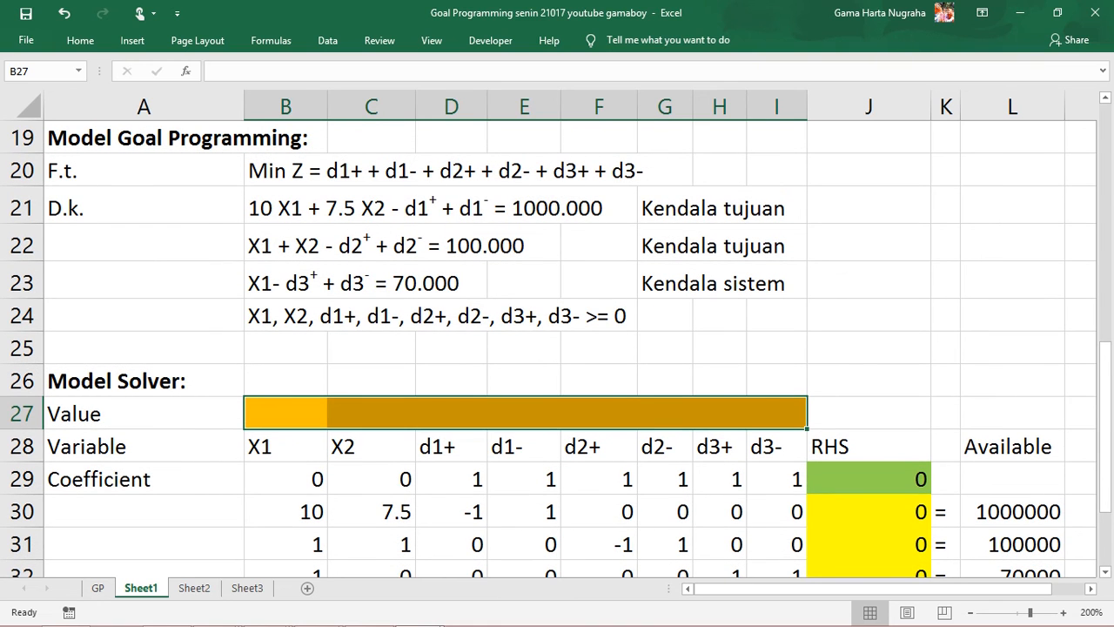
drag(286, 447, 371, 447)
drag(451, 446, 773, 445)
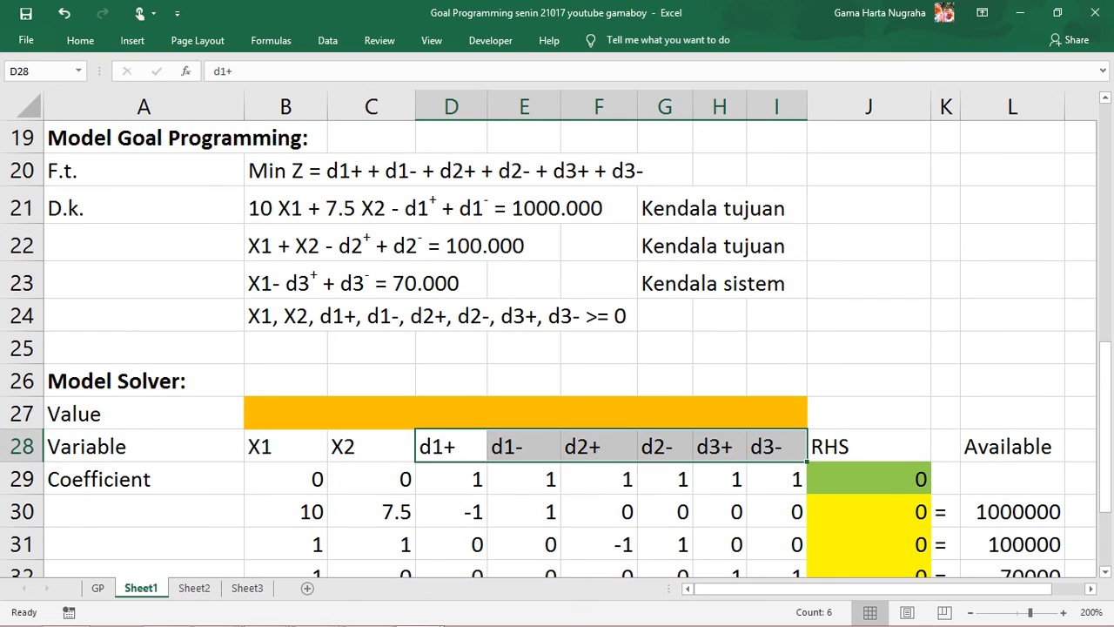
click(286, 414)
scroll(286, 413, down, 1)
Run Solver with the existing setup, minimizing J29 by changing B27:I27 with the Simplex LP method
click(869, 344)
click(869, 376)
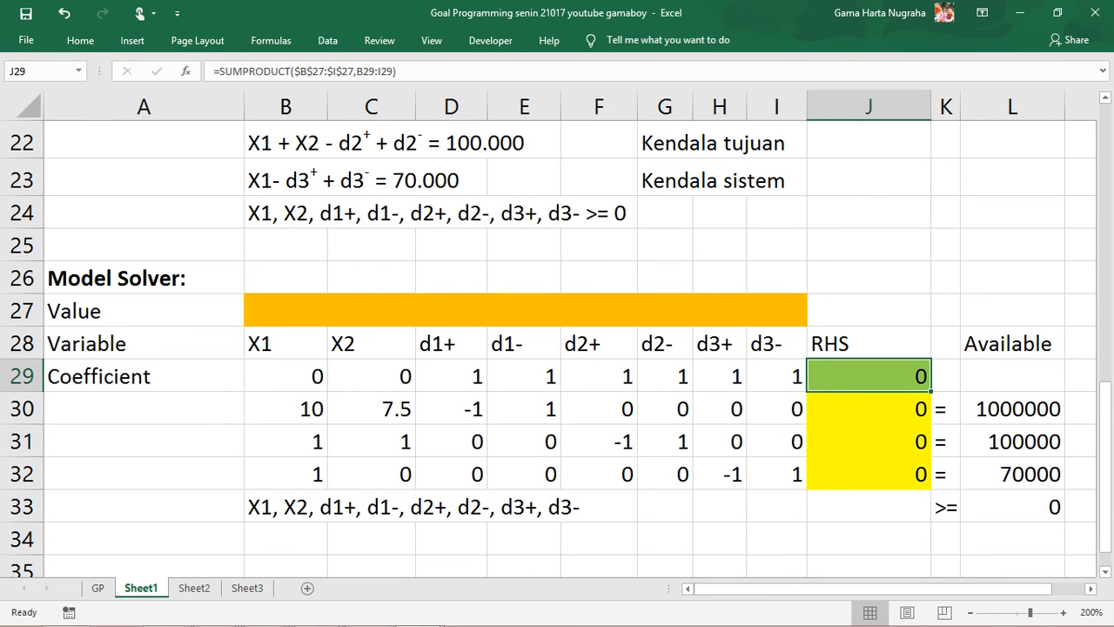
click(328, 40)
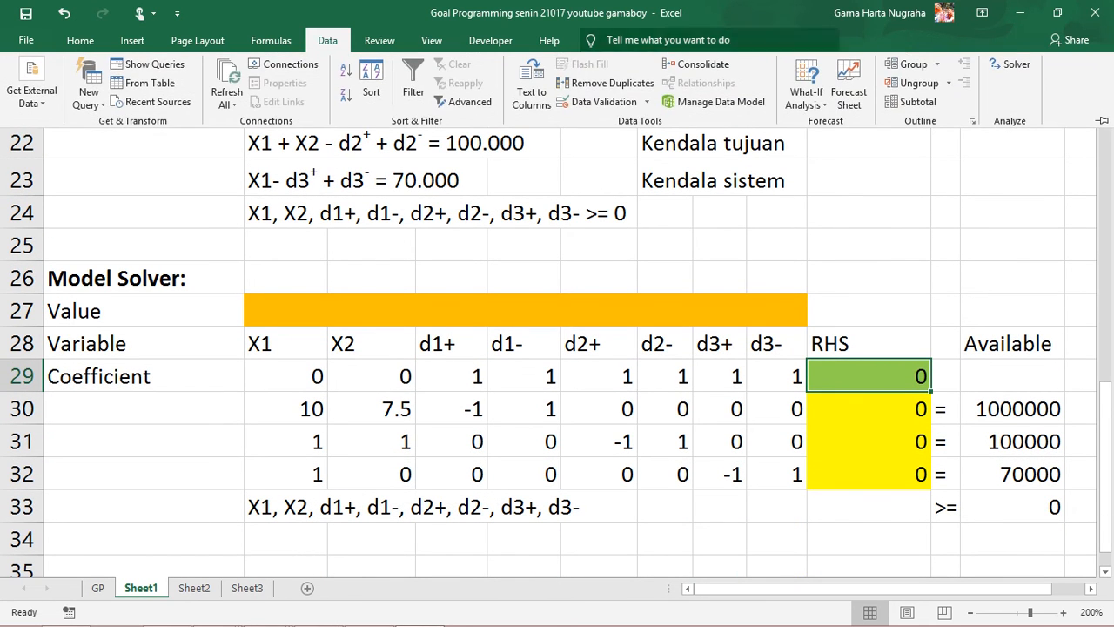
click(1011, 64)
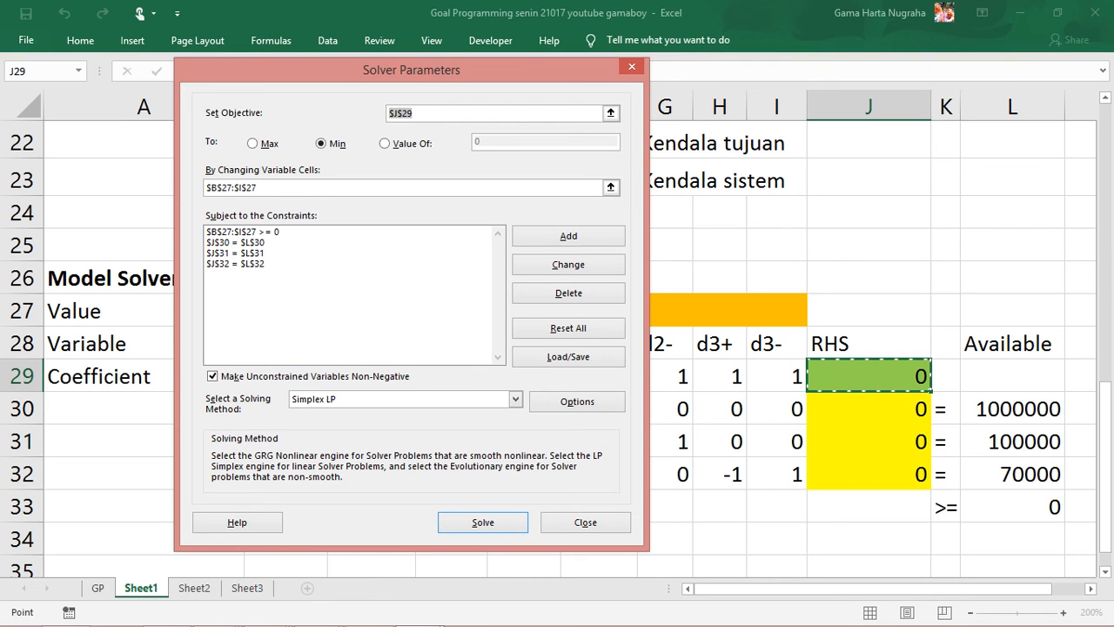
drag(461, 69, 375, 74)
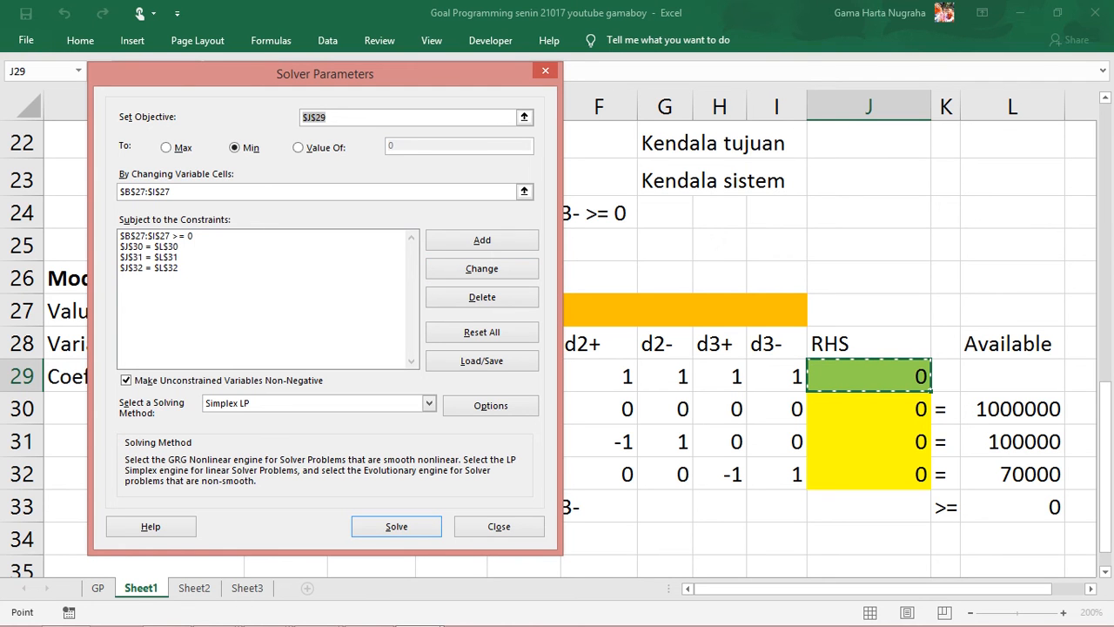
click(396, 526)
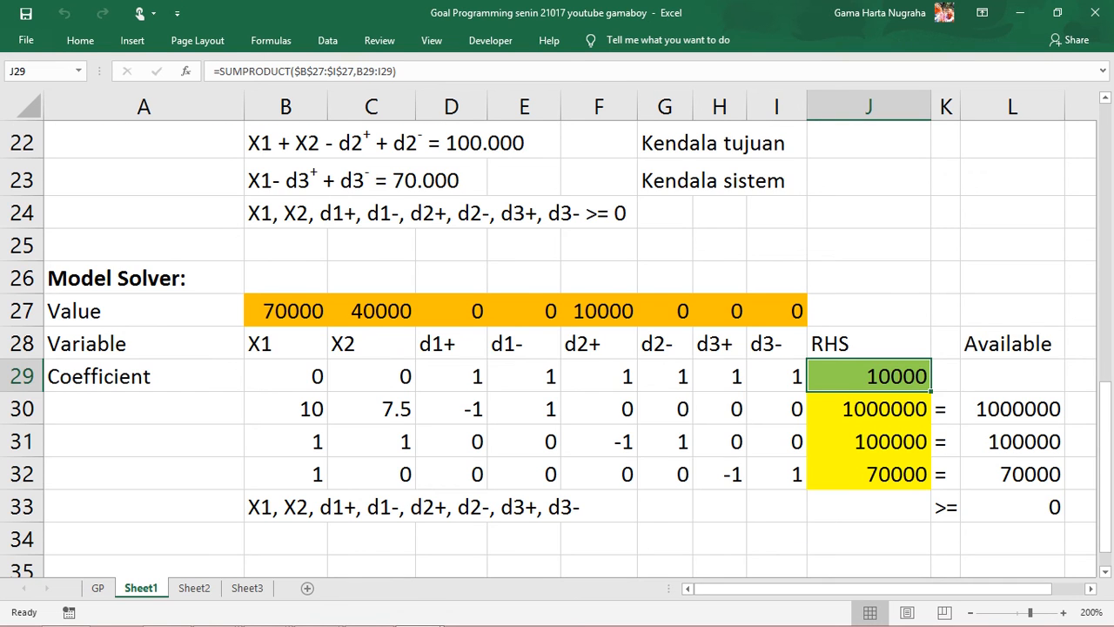
Compare the RHS result in J30 with the first goal in row 6 and the mathematical model's constraints
scroll(557, 340, up, 7)
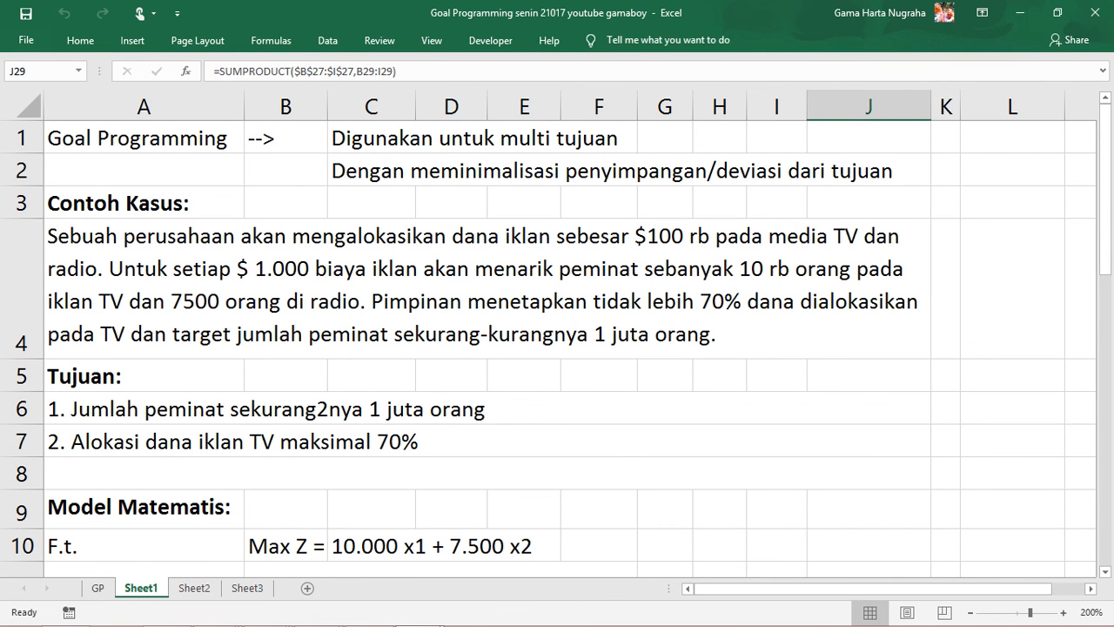
click(487, 409)
scroll(488, 409, down, 8)
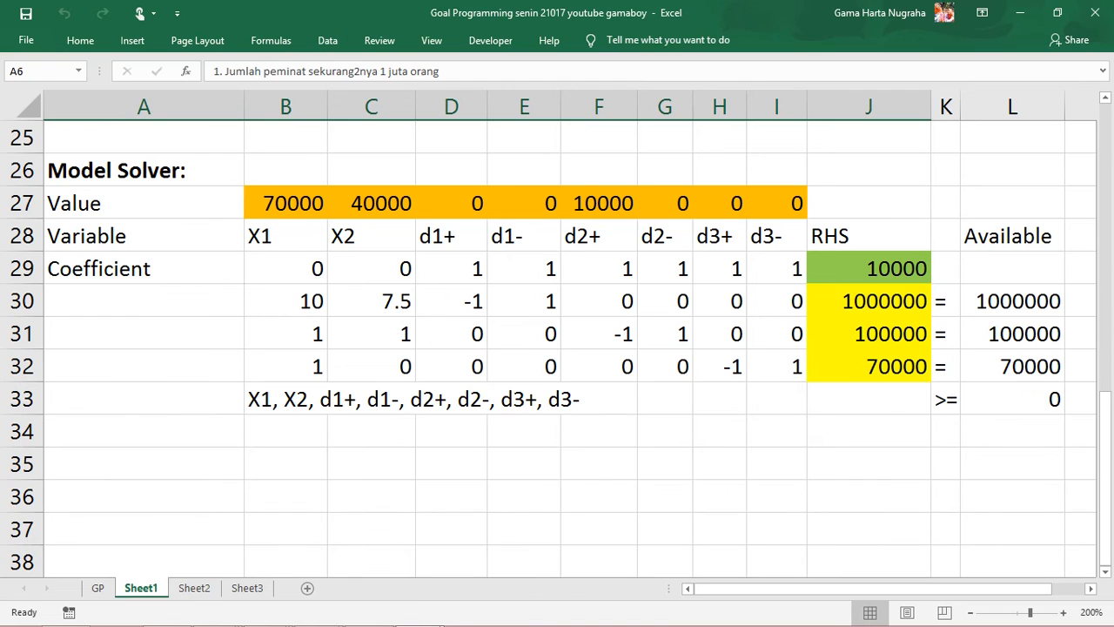
click(869, 301)
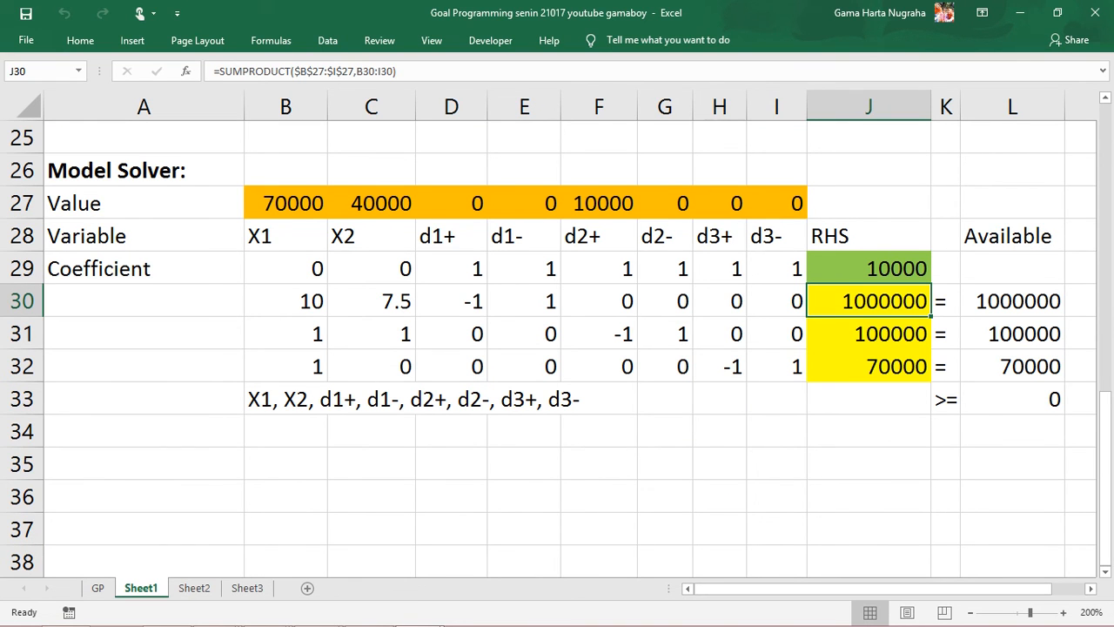
scroll(557, 348, up, 6)
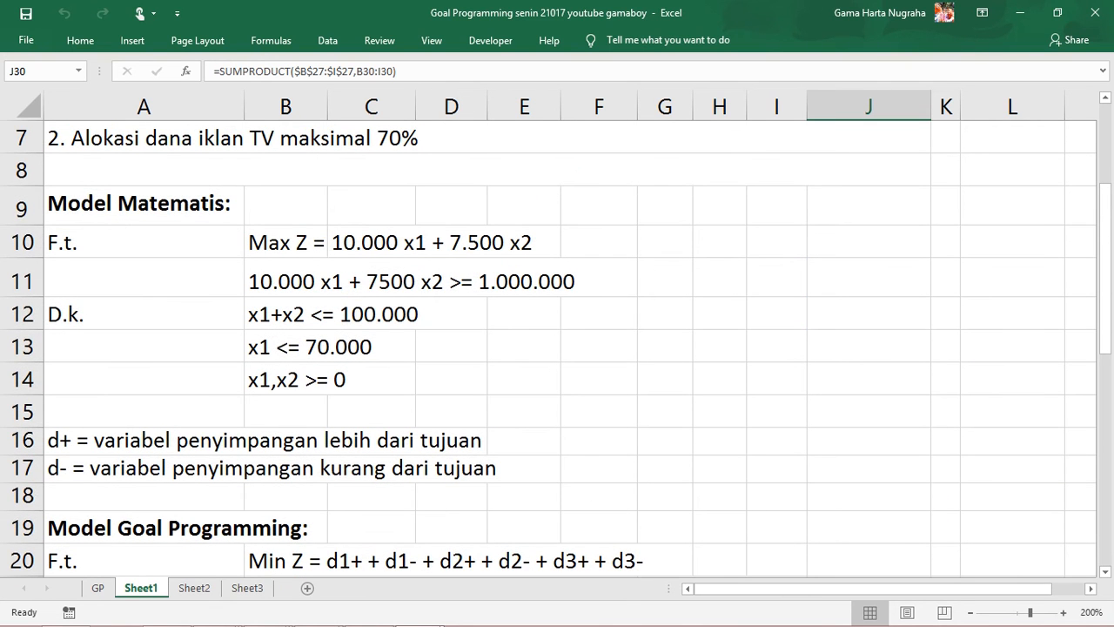
scroll(557, 348, down, 7)
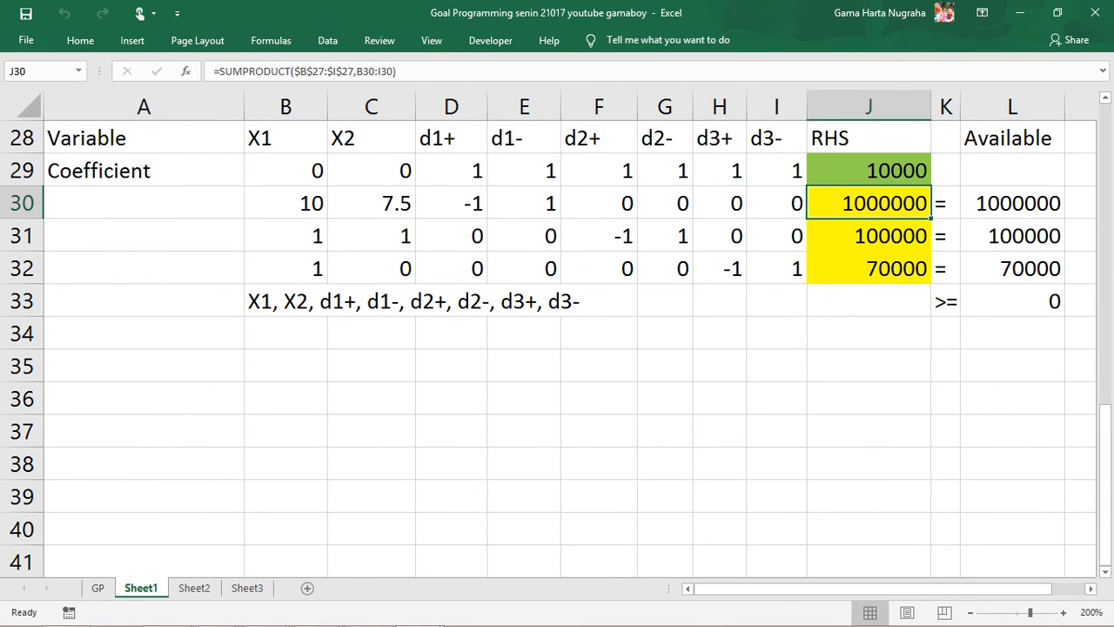
Compare the RHS results for the constraints with the Available values in L30:L32
scroll(557, 349, up, 1)
click(869, 366)
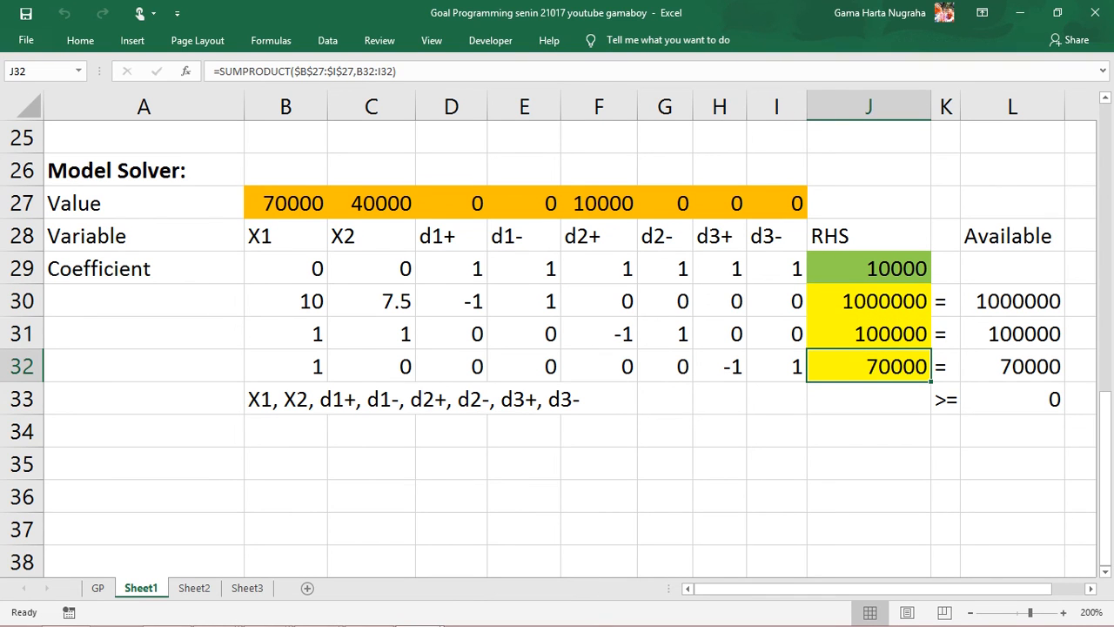
key(Up)
key(Right)
key(Right)
key(Up)
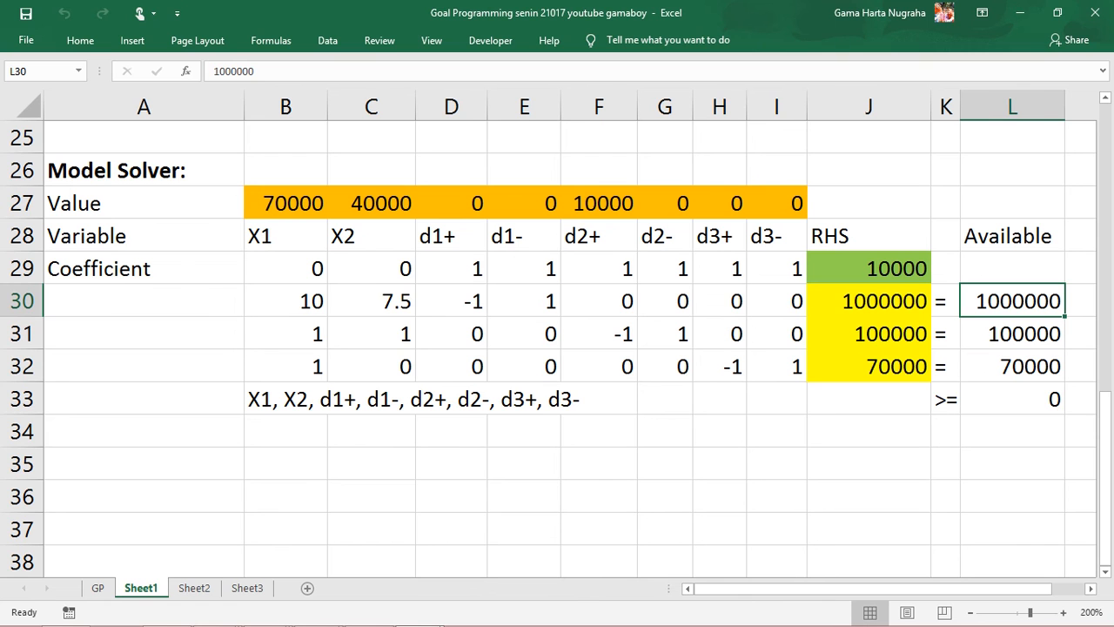
click(1013, 366)
click(1013, 333)
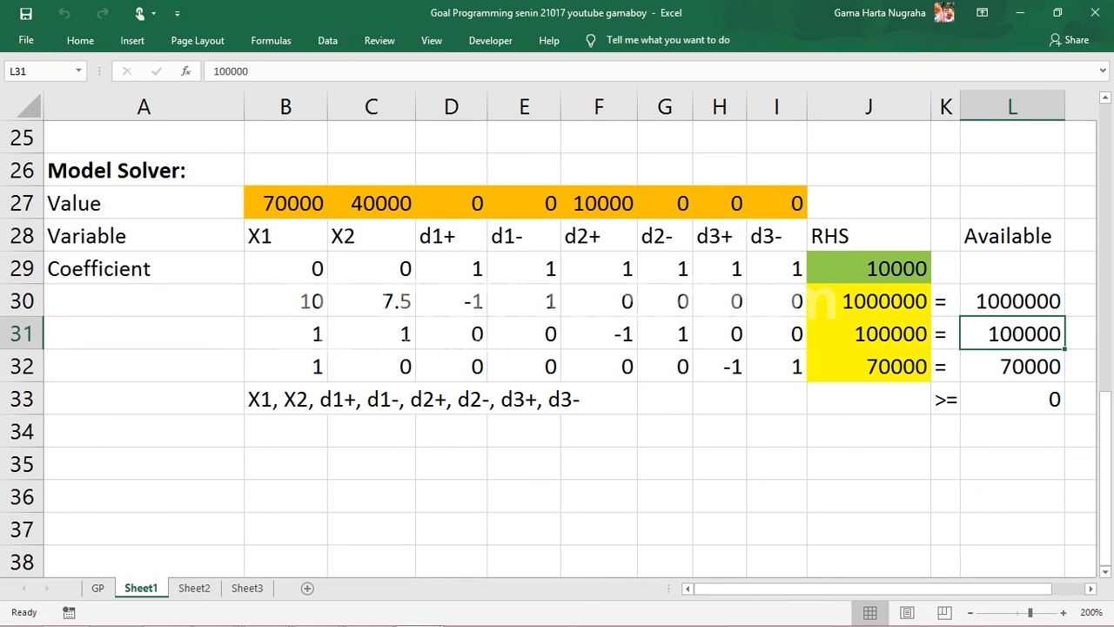
Compare the objective result in J29 with the Min Z function in B20
scroll(558, 348, up, 2)
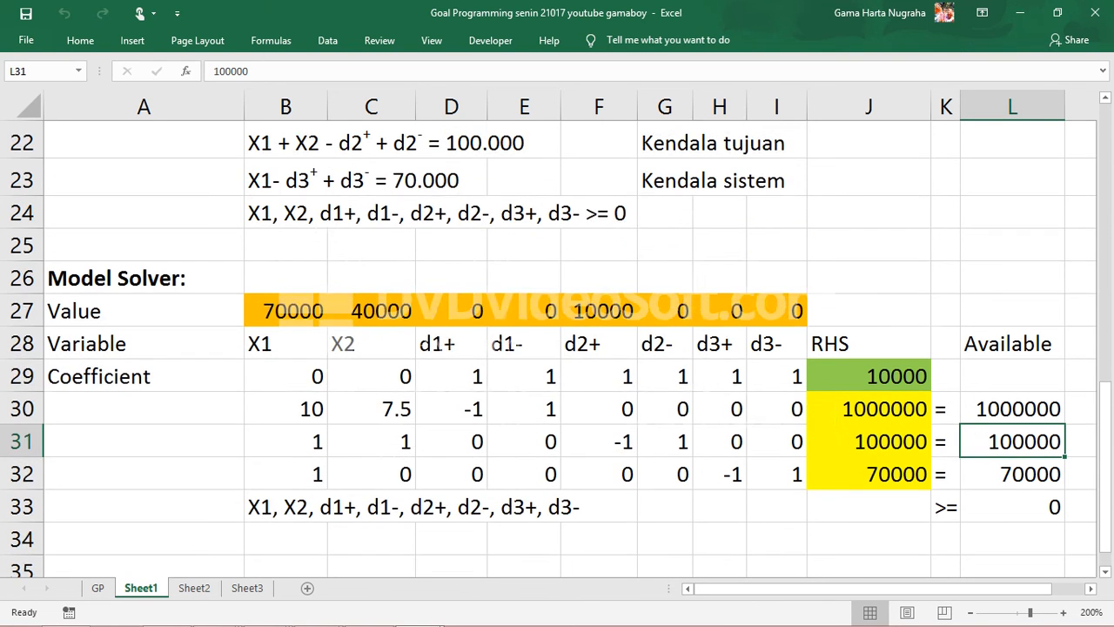
scroll(558, 349, down, 1)
click(869, 376)
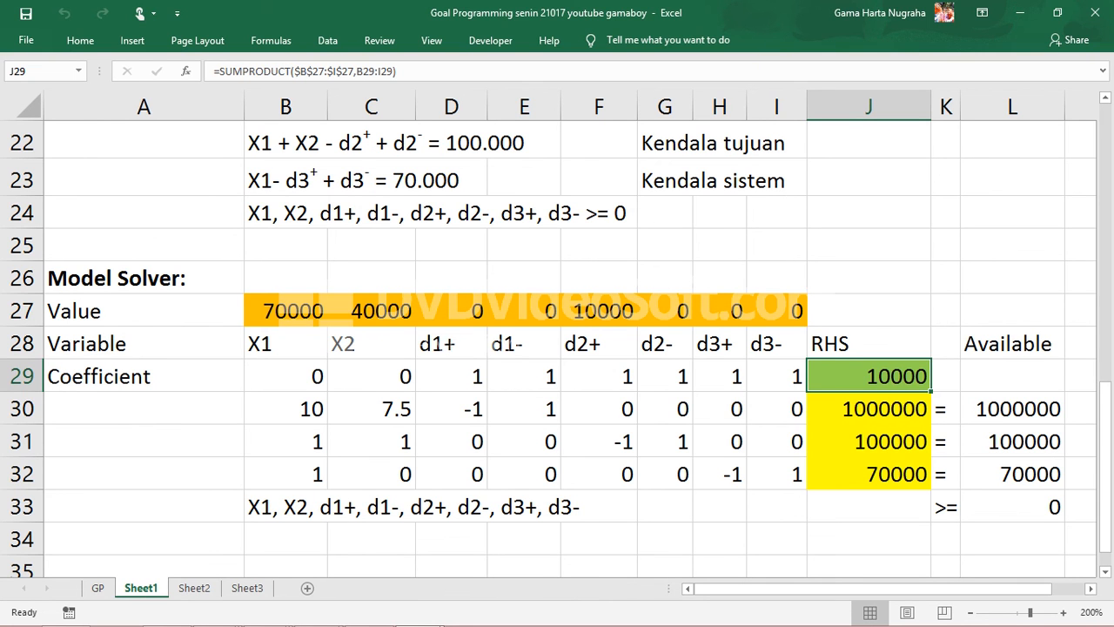
scroll(557, 349, up, 1)
drag(286, 171, 599, 171)
click(286, 171)
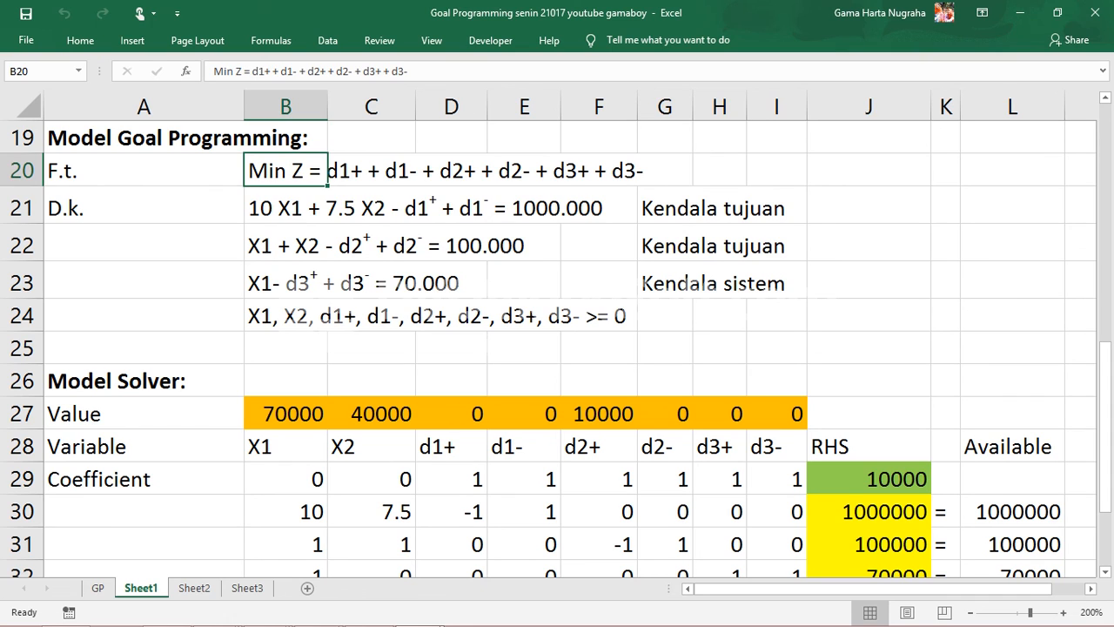
click(869, 479)
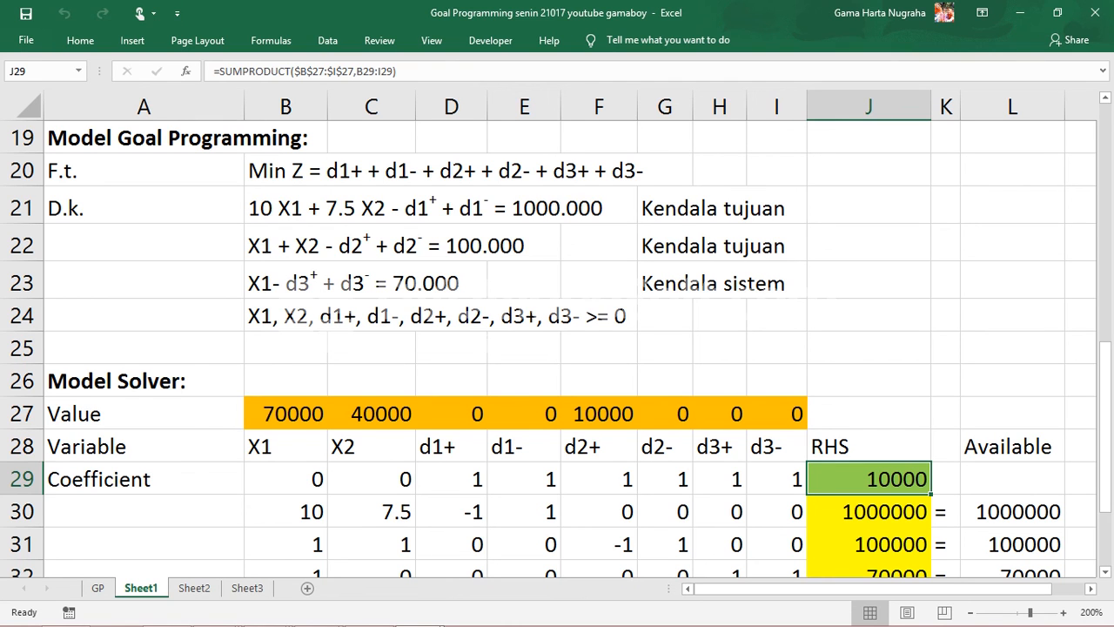
Examine the d2+ solution value in F27 together with its objective coefficient in F29
click(599, 414)
click(599, 479)
click(599, 413)
click(599, 479)
click(599, 414)
click(599, 479)
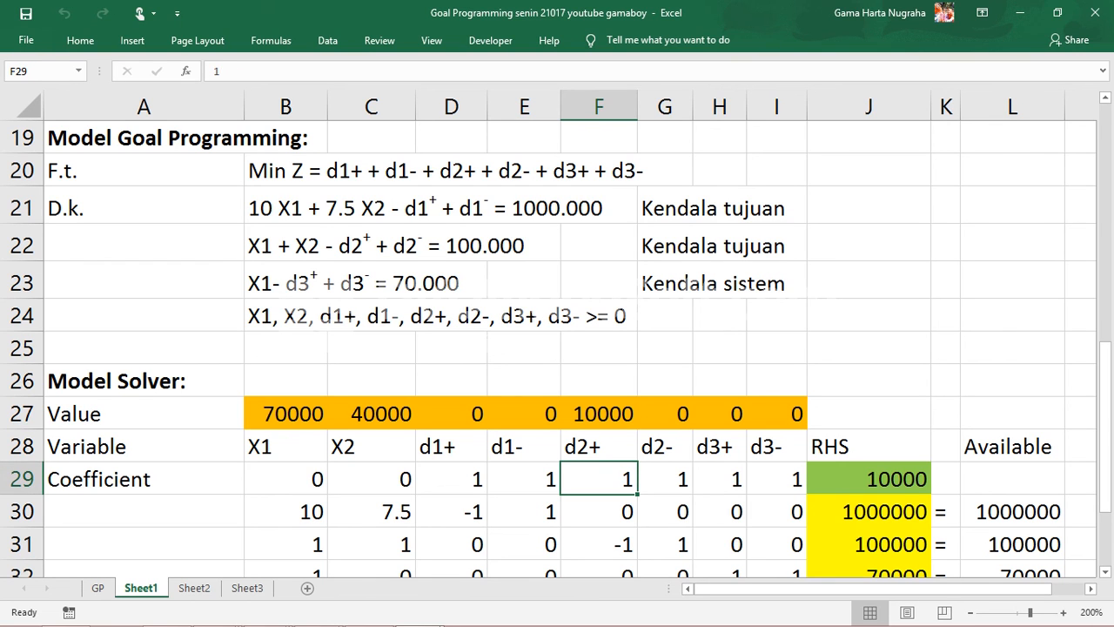
click(599, 447)
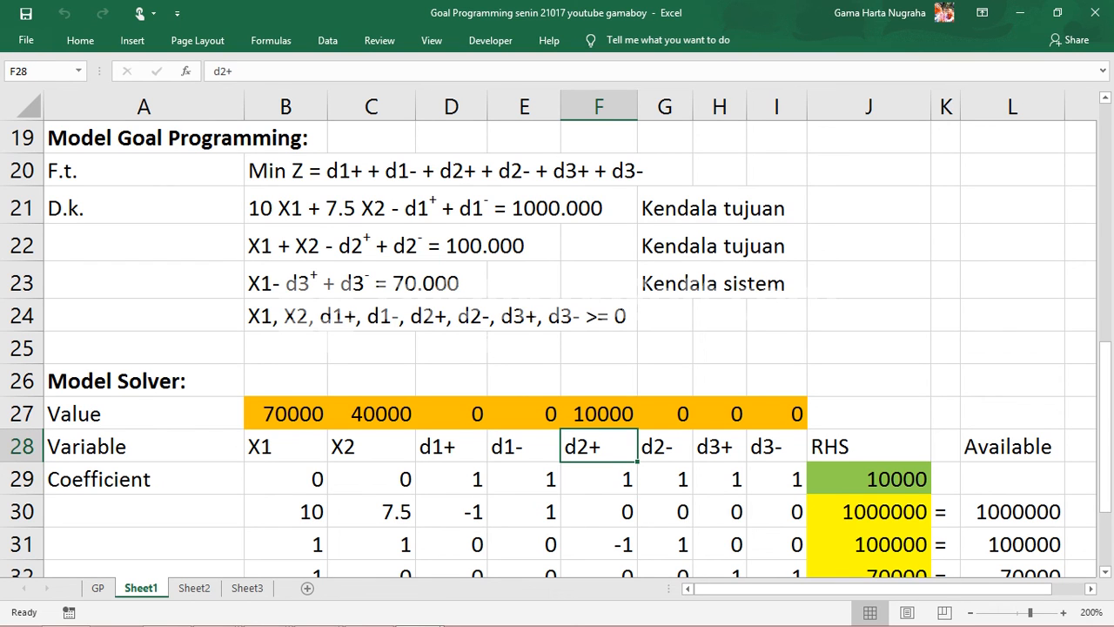
Relate the d2+ term of the second constraint in row 22 to the d2+ column in F27:F29
drag(286, 245, 451, 246)
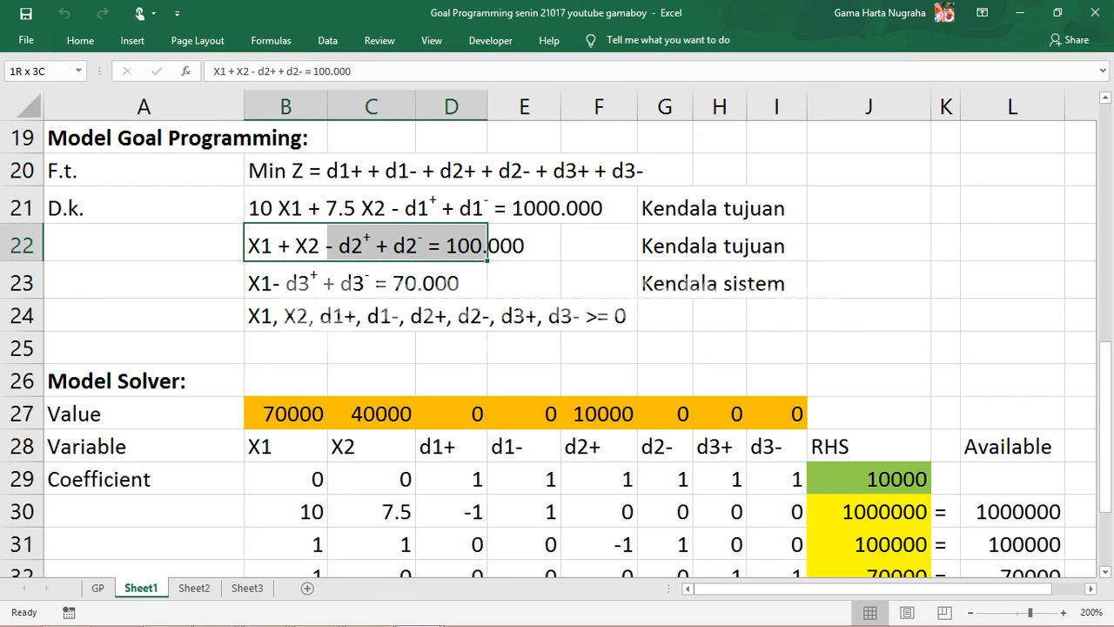
click(372, 246)
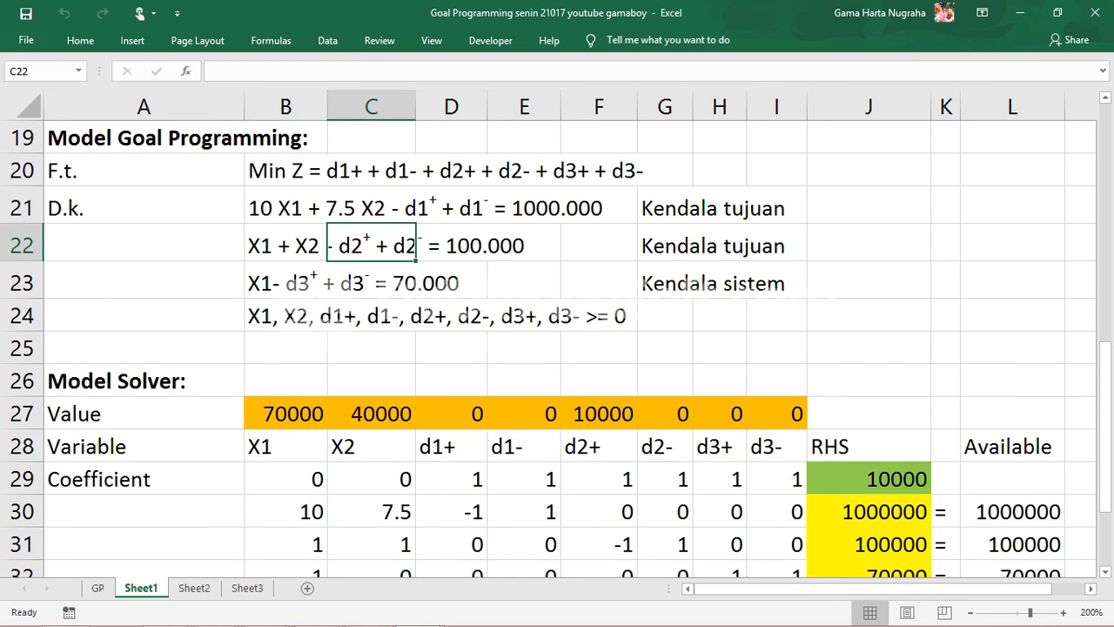
click(599, 479)
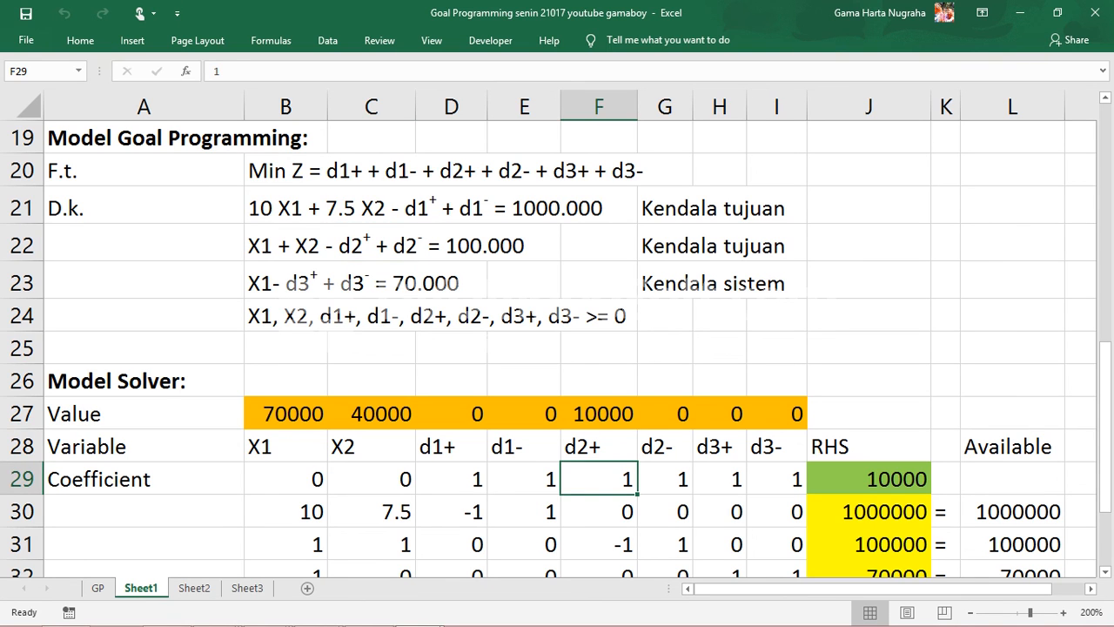
click(599, 414)
click(599, 479)
click(599, 446)
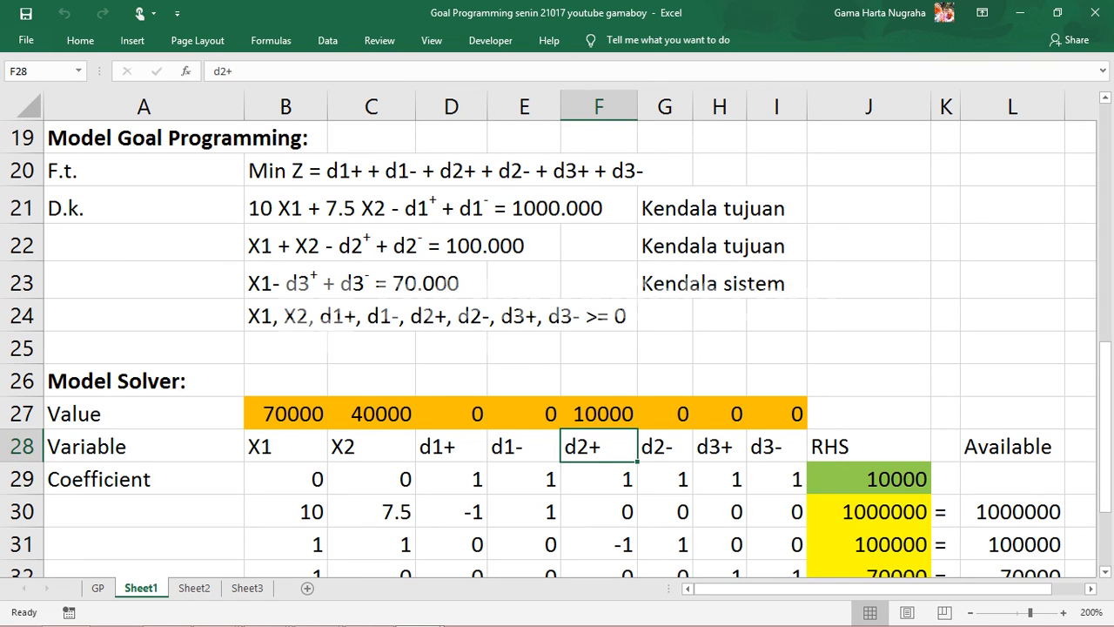
Review the full second constraint in row 22 against the d2+ value in F27 and the RHS result in J30
drag(286, 246, 524, 245)
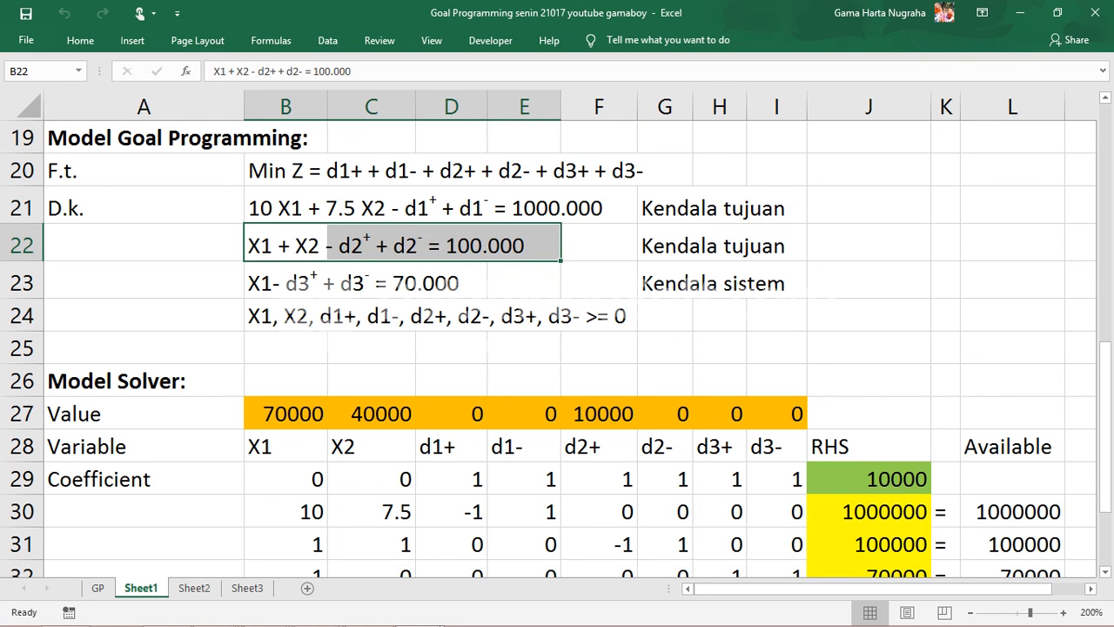
click(599, 413)
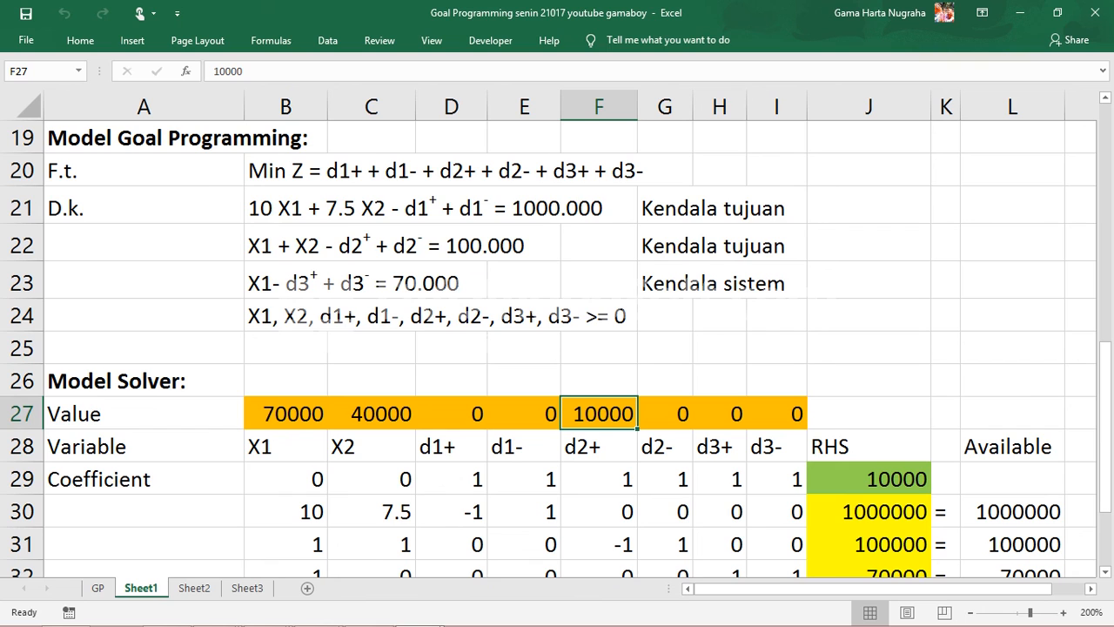
click(869, 512)
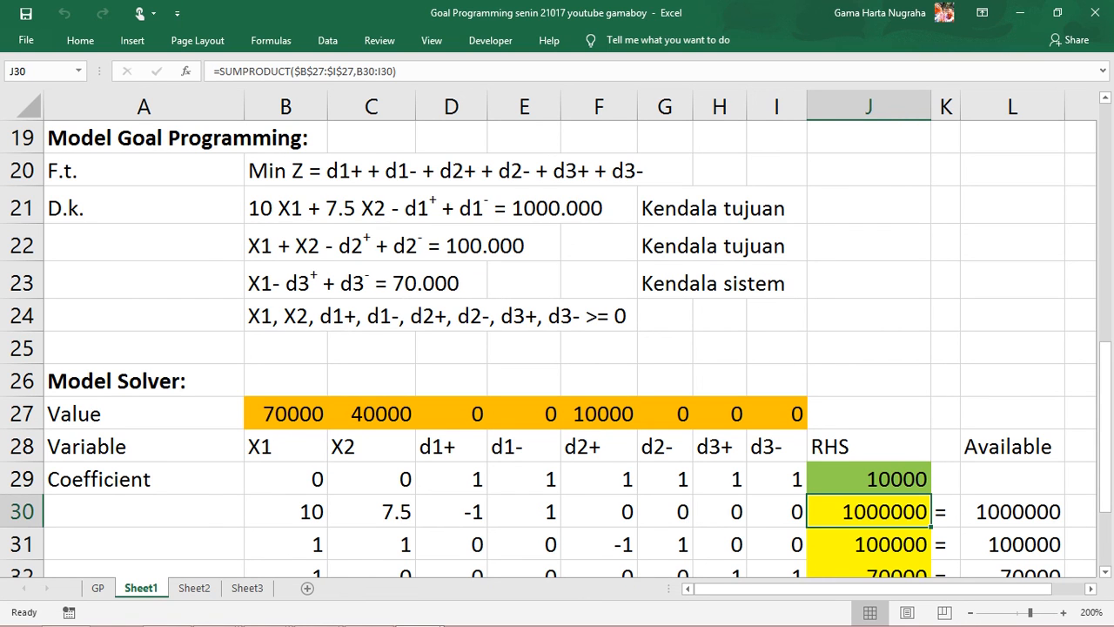
click(451, 245)
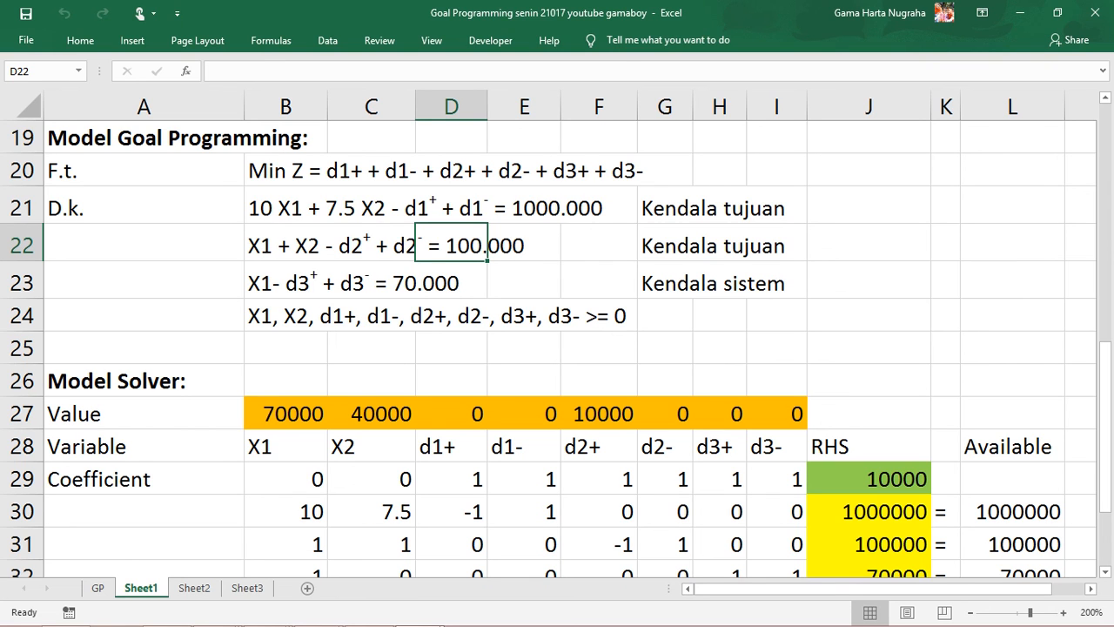
click(286, 244)
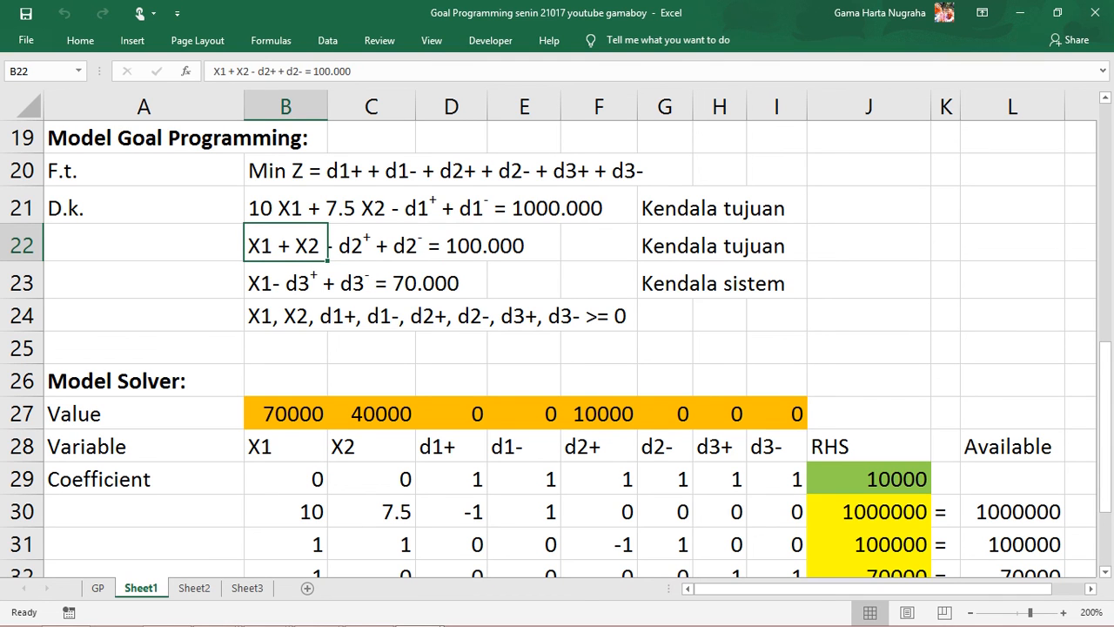
Examine the X1 and X2 solution values in B27 and C27 together with their variable labels in row 28
click(286, 446)
click(286, 414)
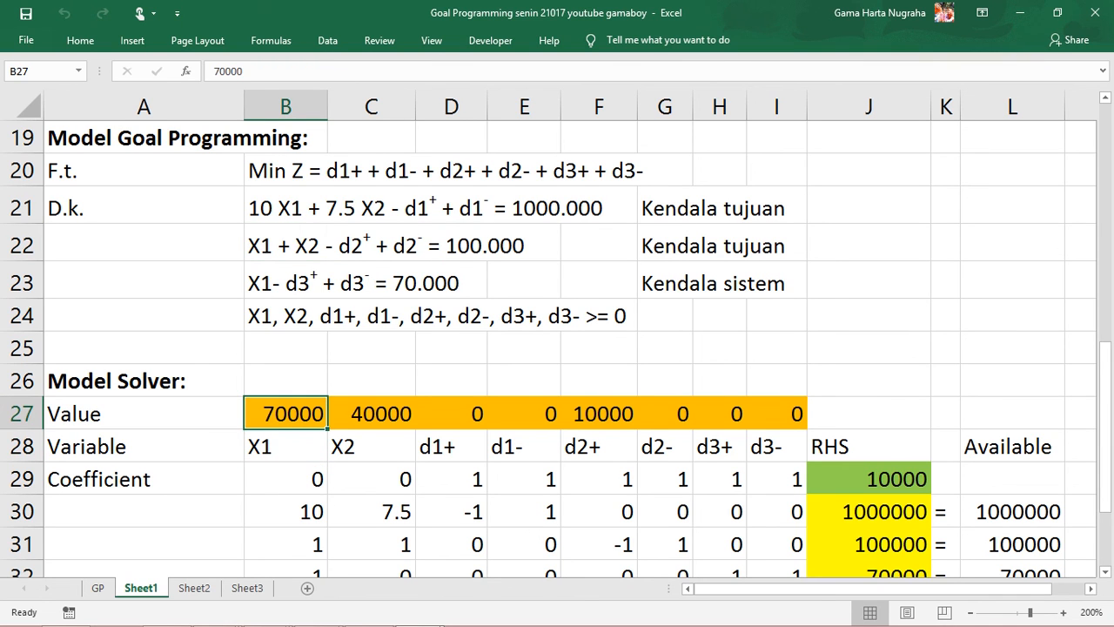
click(372, 446)
click(372, 413)
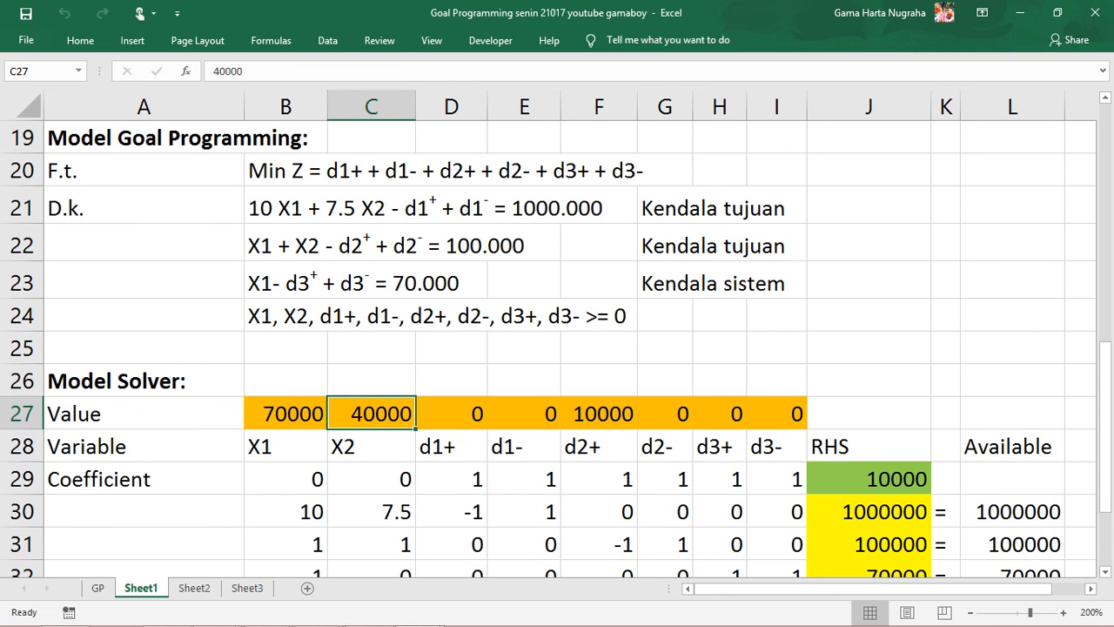
click(285, 414)
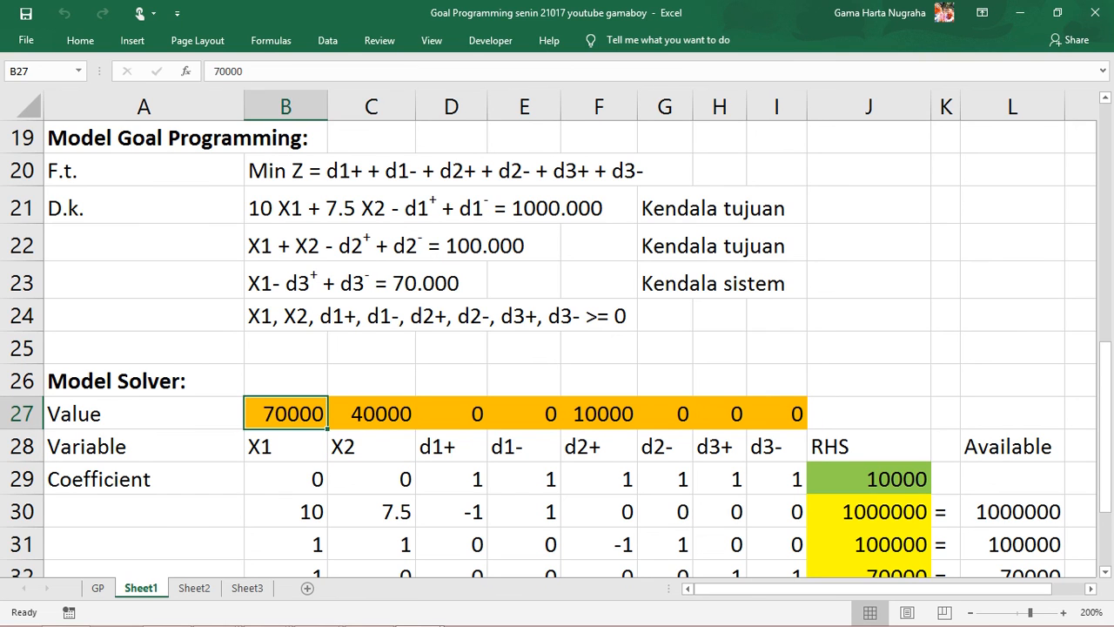
click(372, 414)
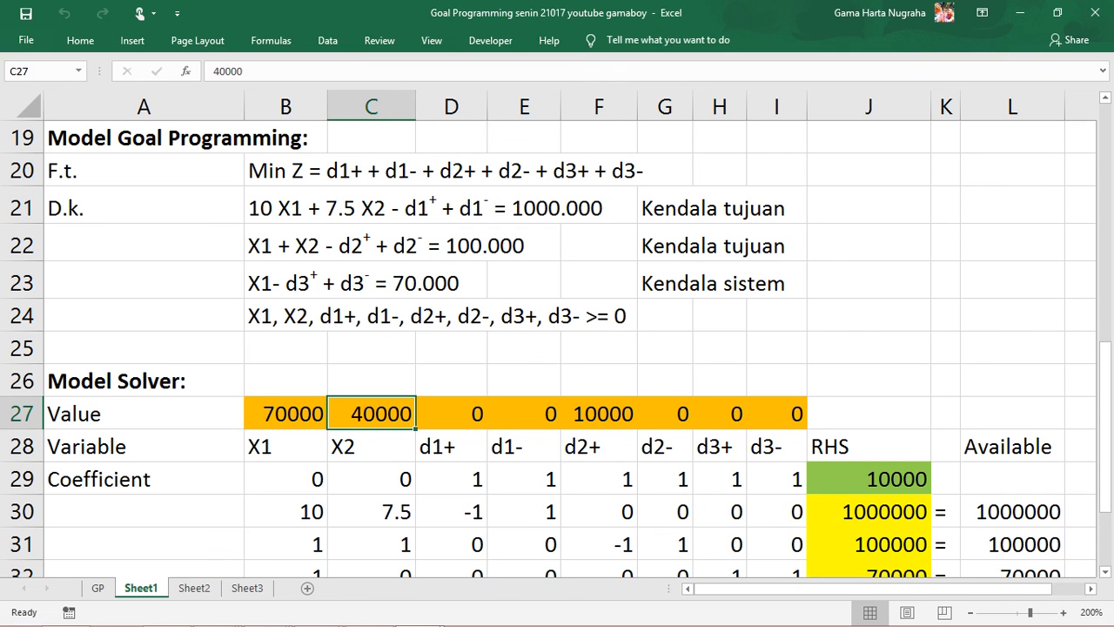
click(285, 413)
click(371, 413)
click(286, 414)
click(371, 413)
Compare the d2+ value in F27 with the X2 value in C27 and its label in C28
click(599, 414)
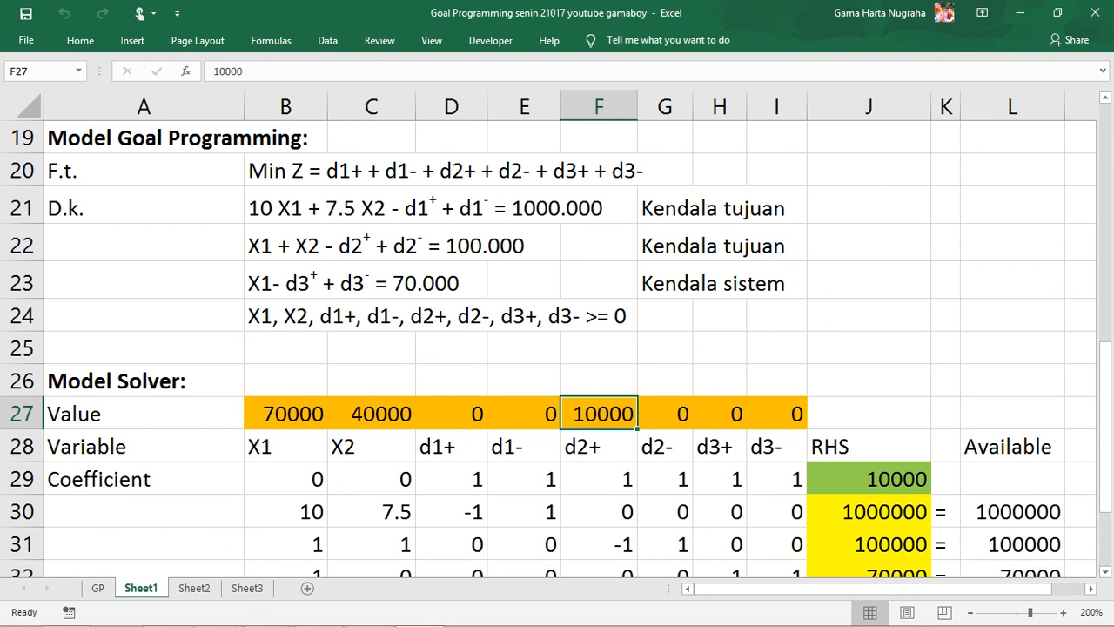
click(370, 413)
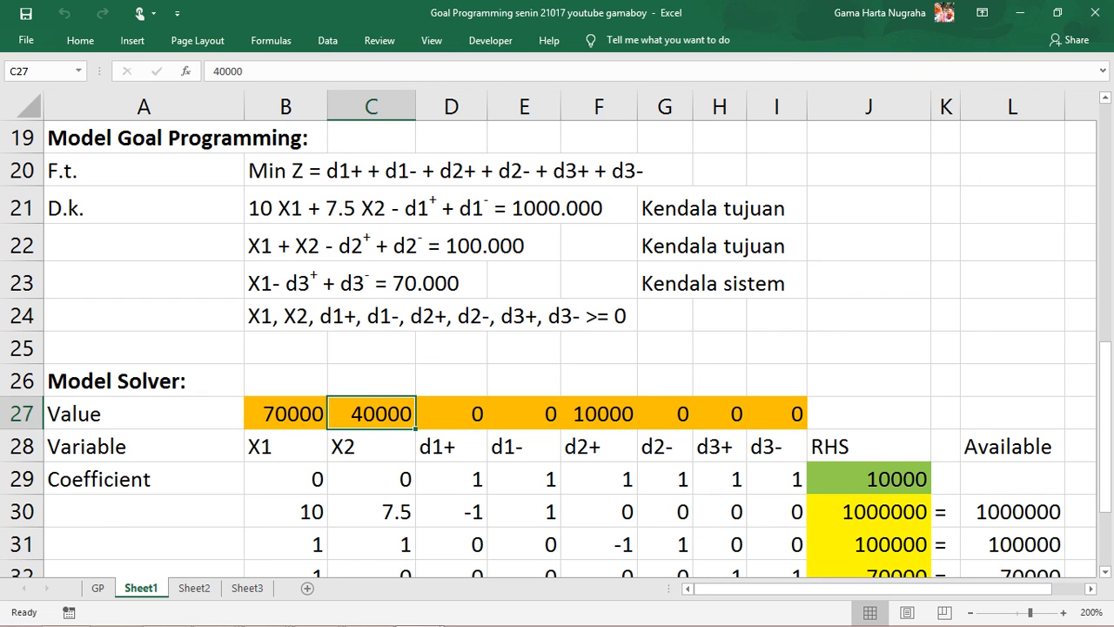
click(371, 447)
click(371, 413)
click(371, 446)
click(371, 414)
click(371, 446)
Review the X1 and X2 values in B27:C27 against the first constraint's RHS result in J30
click(286, 413)
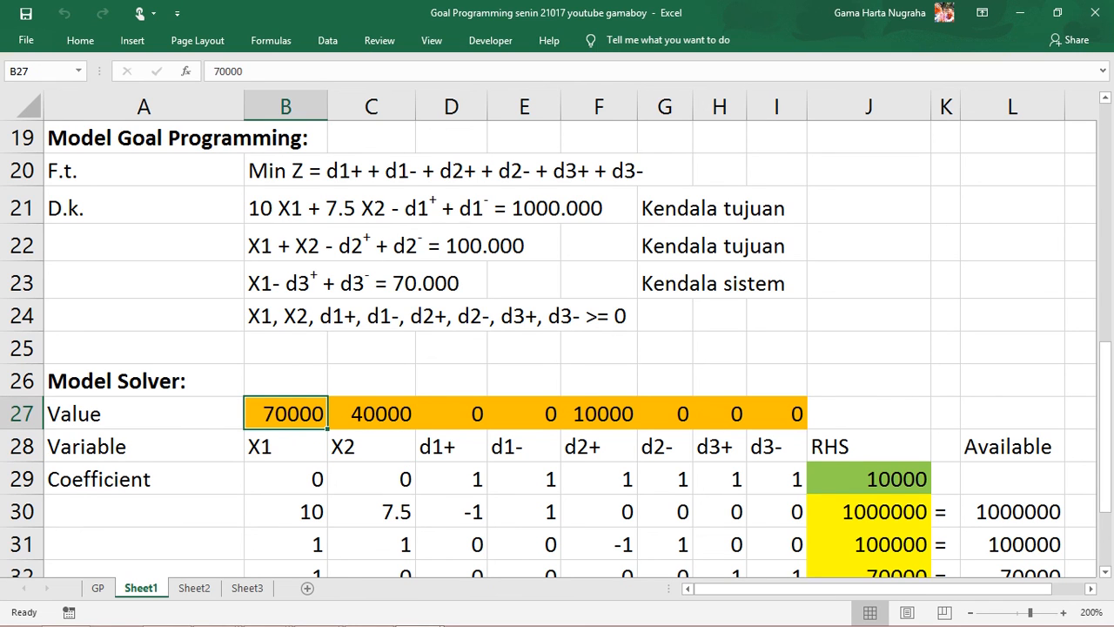
click(371, 414)
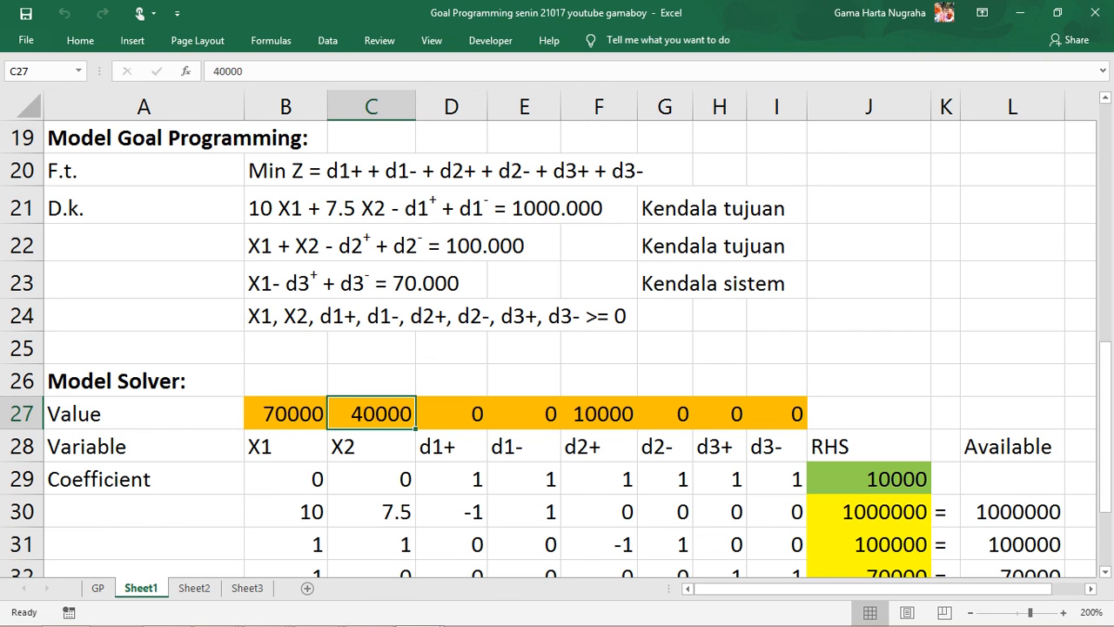
click(286, 414)
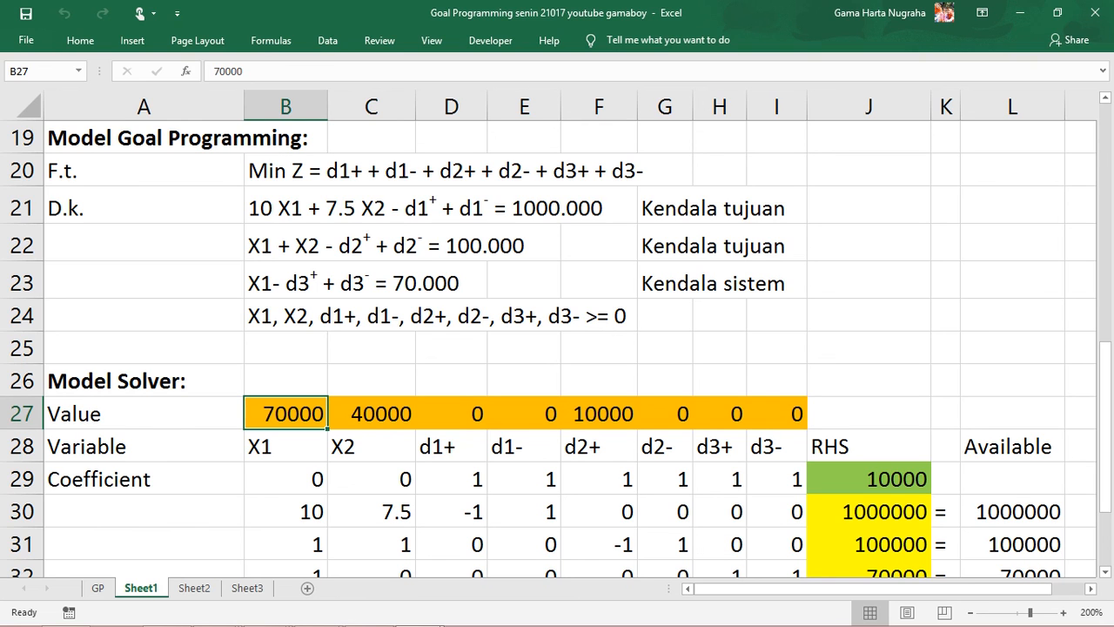
click(371, 414)
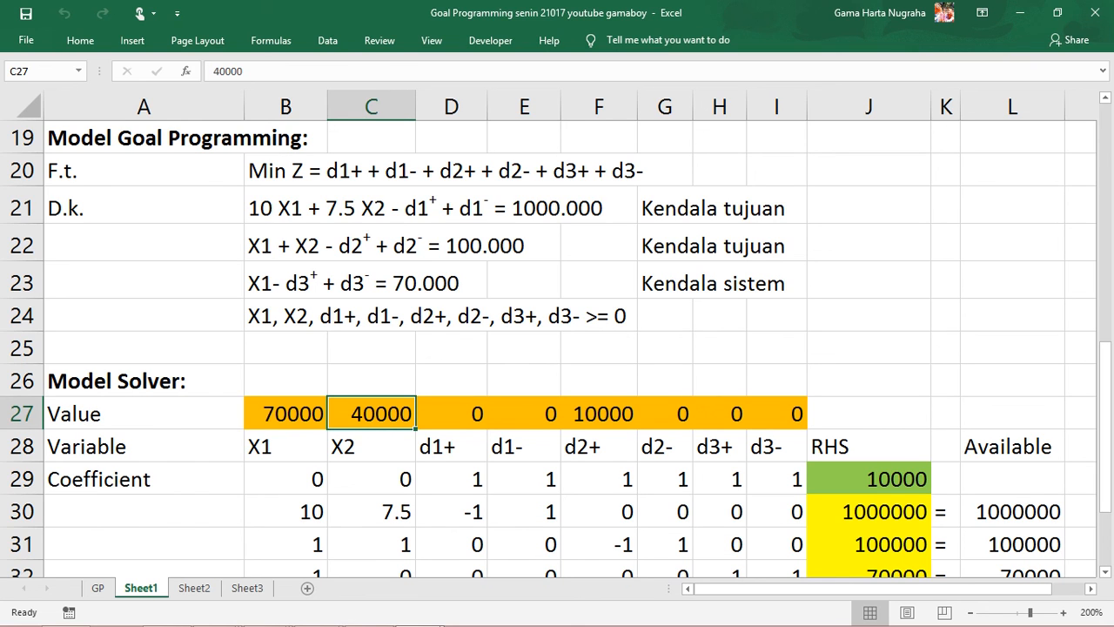
click(868, 512)
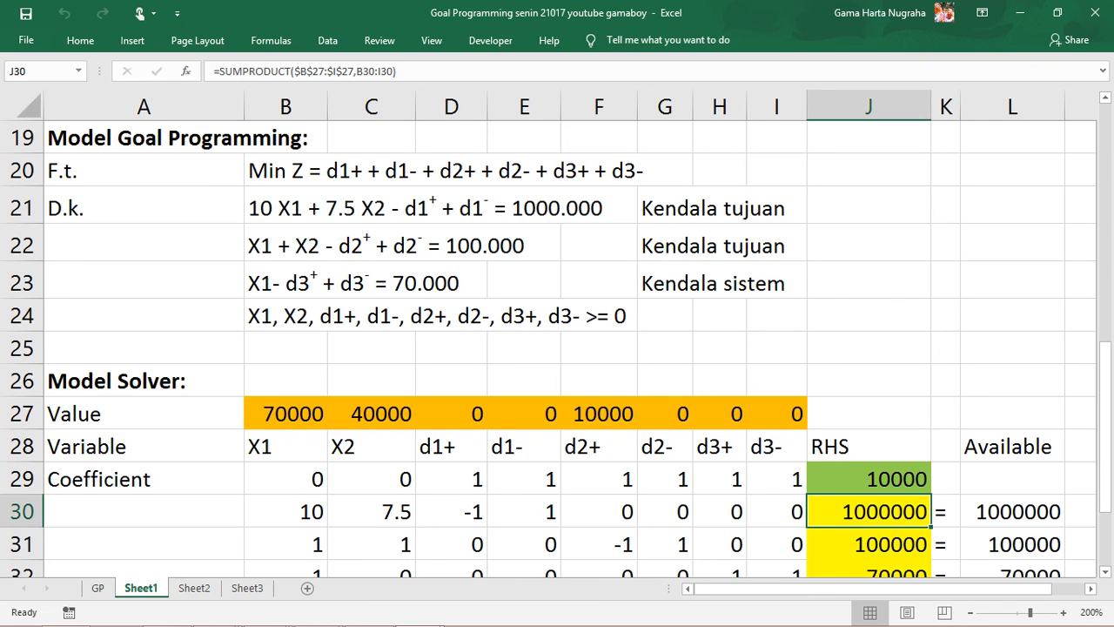
click(372, 413)
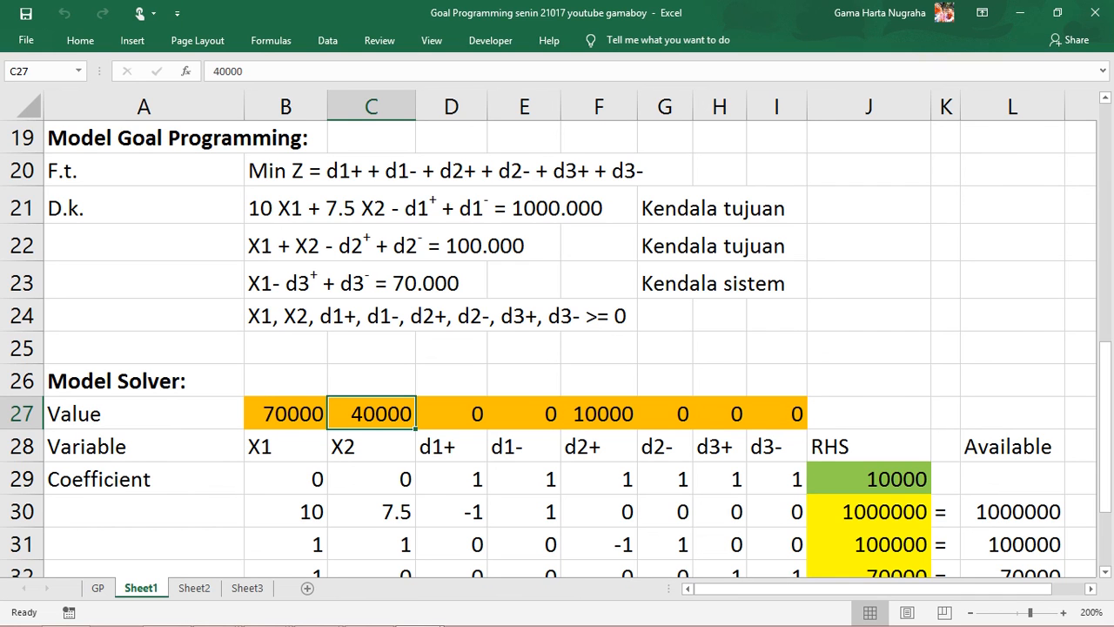
Compare the RHS results in J29:J30 with the Available values in L30:L32
scroll(557, 349, down, 1)
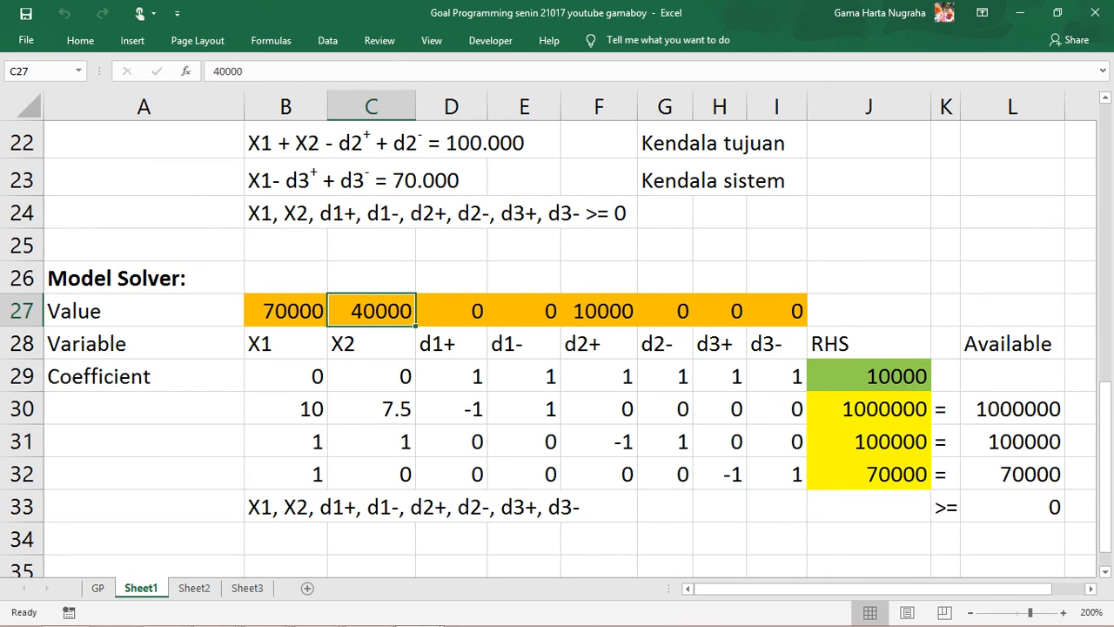
click(869, 376)
click(869, 410)
click(869, 376)
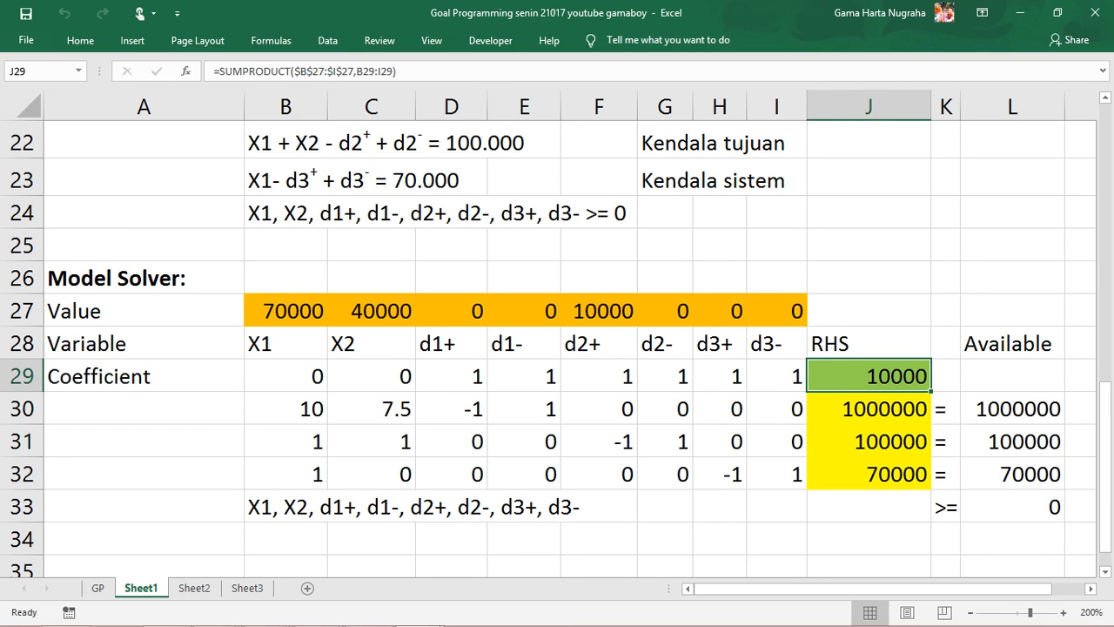
click(1013, 409)
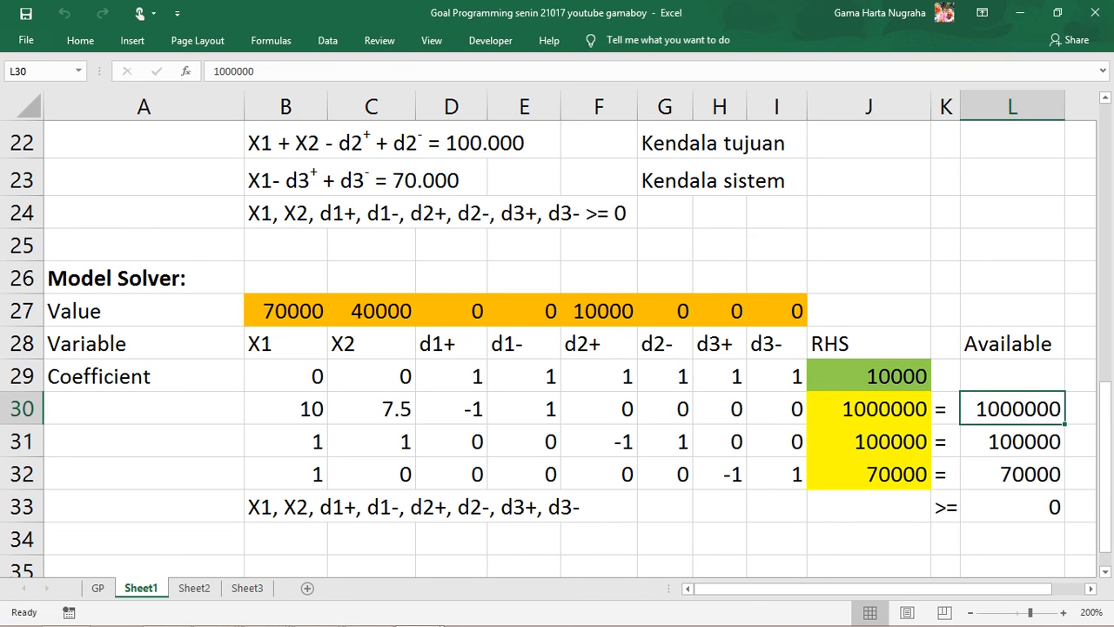
drag(1012, 409, 1013, 475)
click(1012, 475)
click(1013, 409)
click(1012, 474)
click(1012, 409)
Relate the 100.000 limit of the second constraint in row 22 to the d2+ value in F27
scroll(557, 348, up, 1)
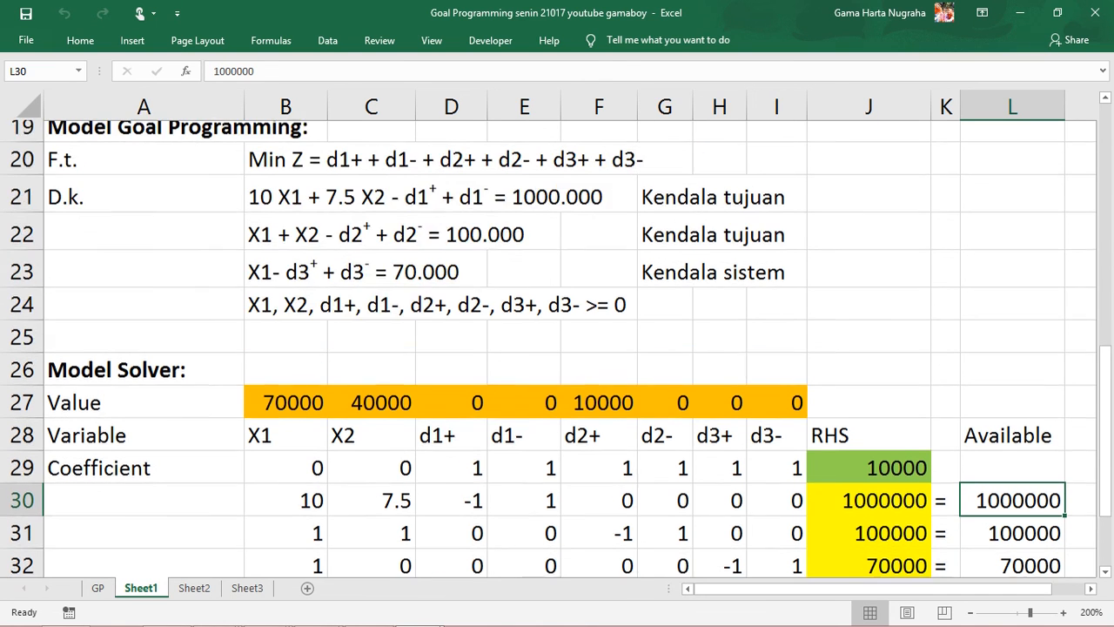
click(451, 245)
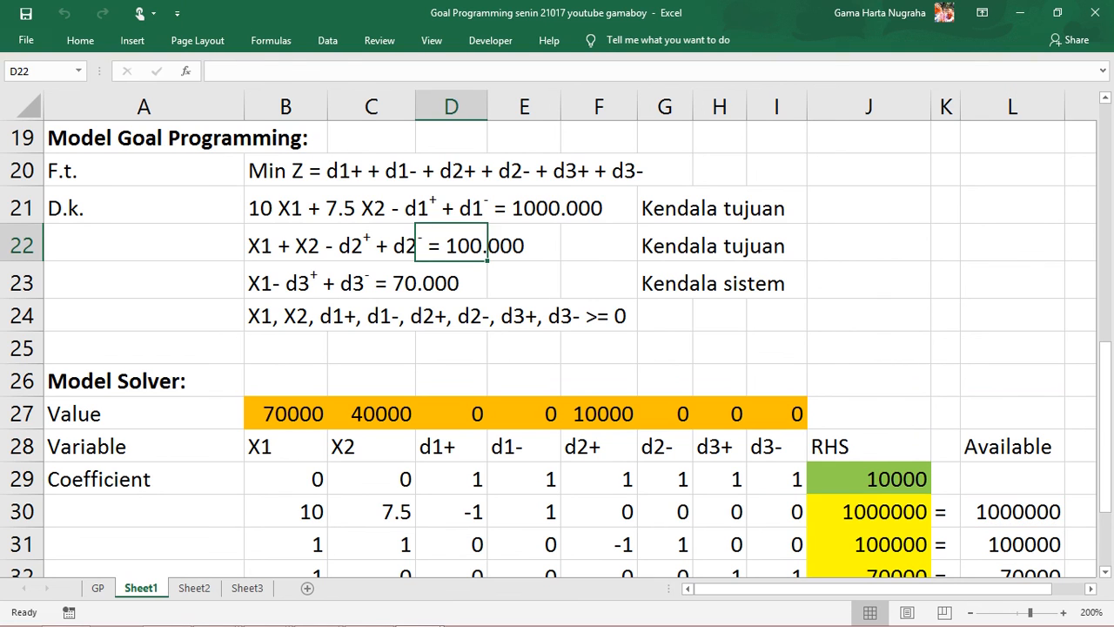
click(286, 245)
click(451, 245)
click(599, 414)
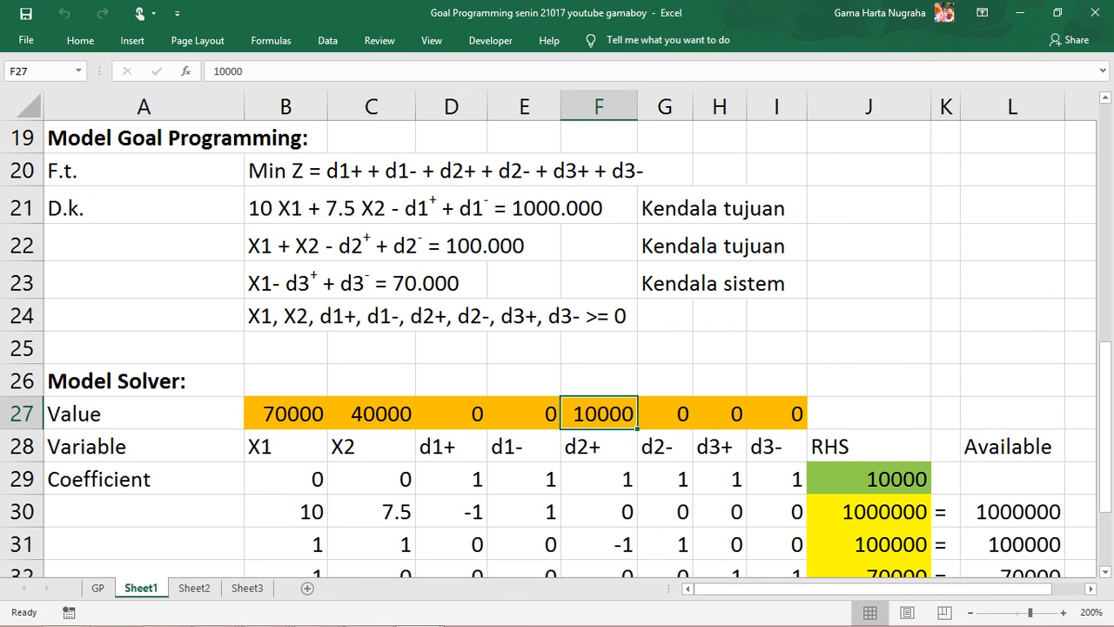
Review the two goals in A6:A7 and the $100 rb advertising budget in the case text in A4
scroll(557, 348, up, 6)
scroll(557, 348, down, 1)
scroll(557, 348, down, 1)
drag(261, 311, 262, 343)
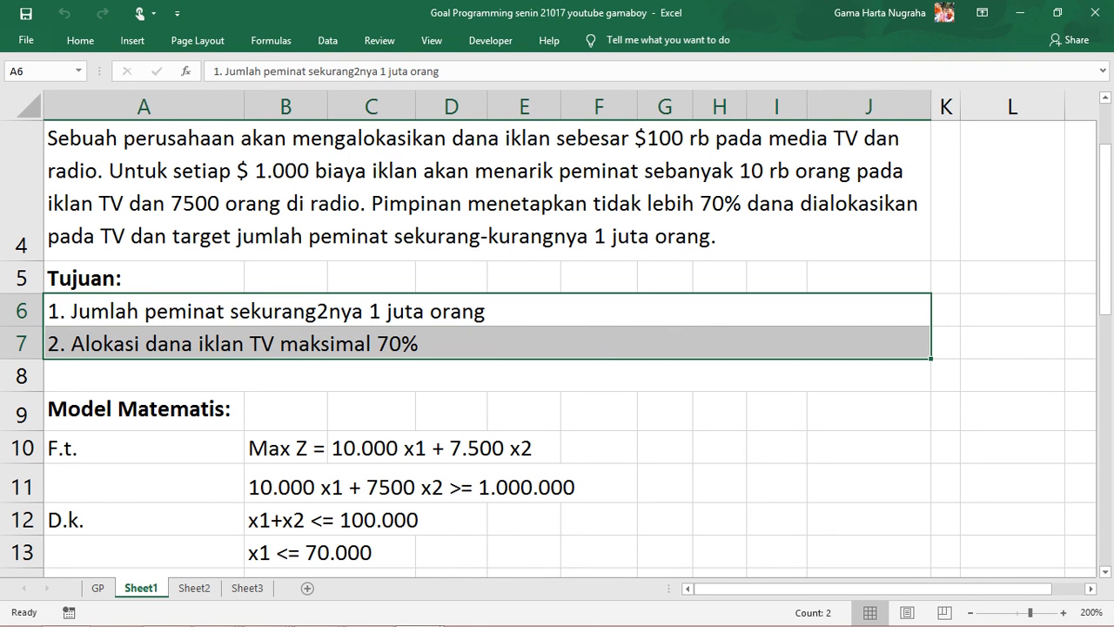
scroll(557, 349, up, 1)
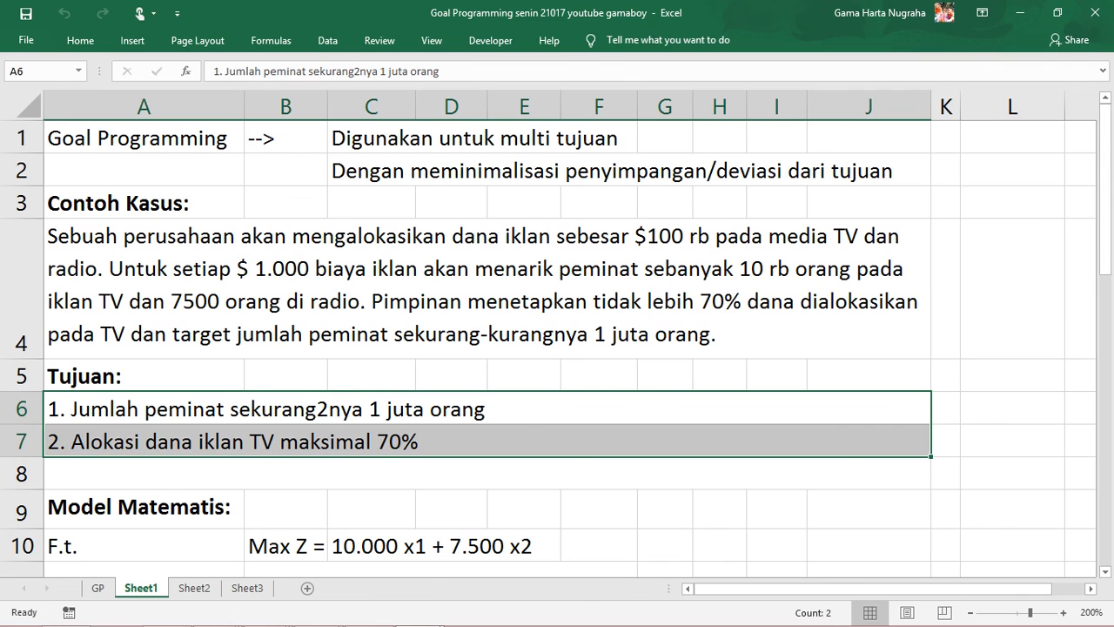
click(488, 289)
double_click(660, 237)
drag(636, 237, 710, 237)
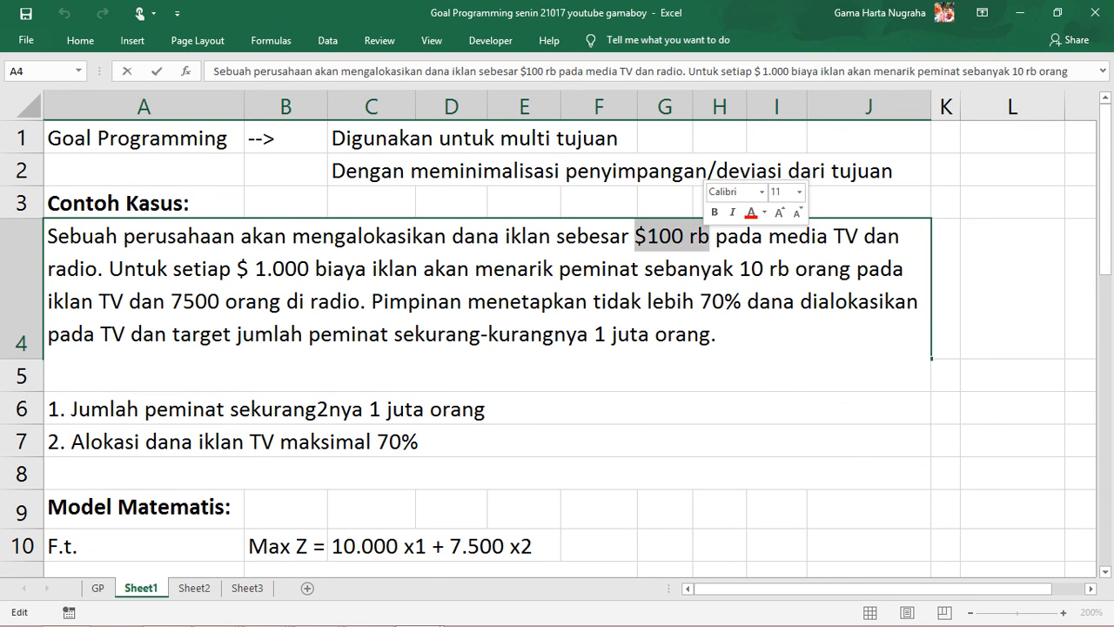
click(488, 442)
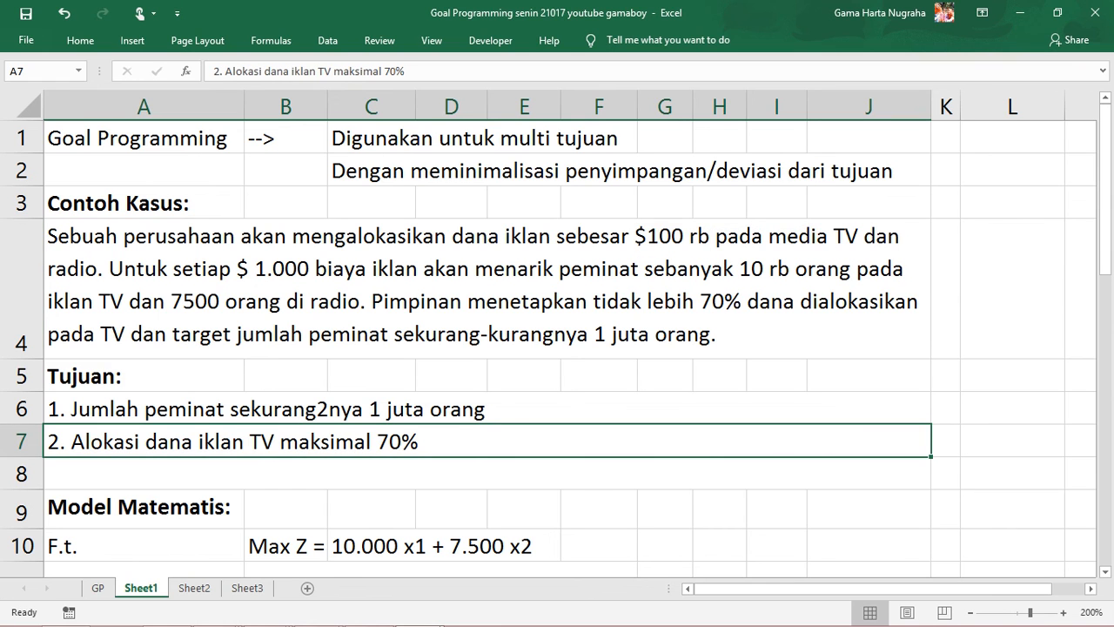
Return to the Solver model table in rows 26 to 33
scroll(557, 348, down, 7)
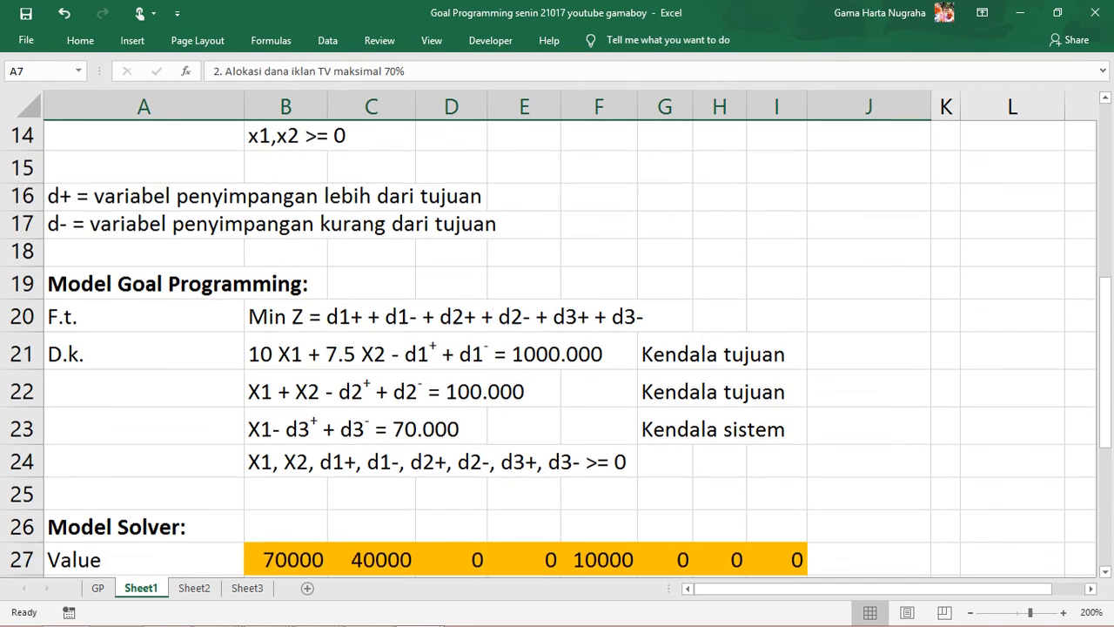
scroll(557, 348, down, 1)
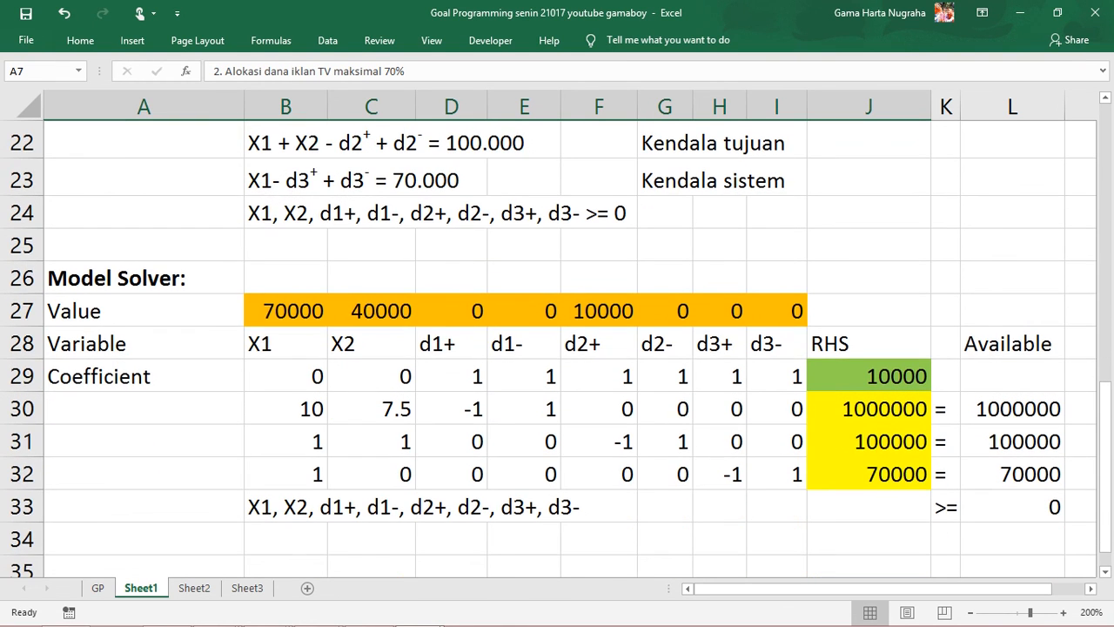